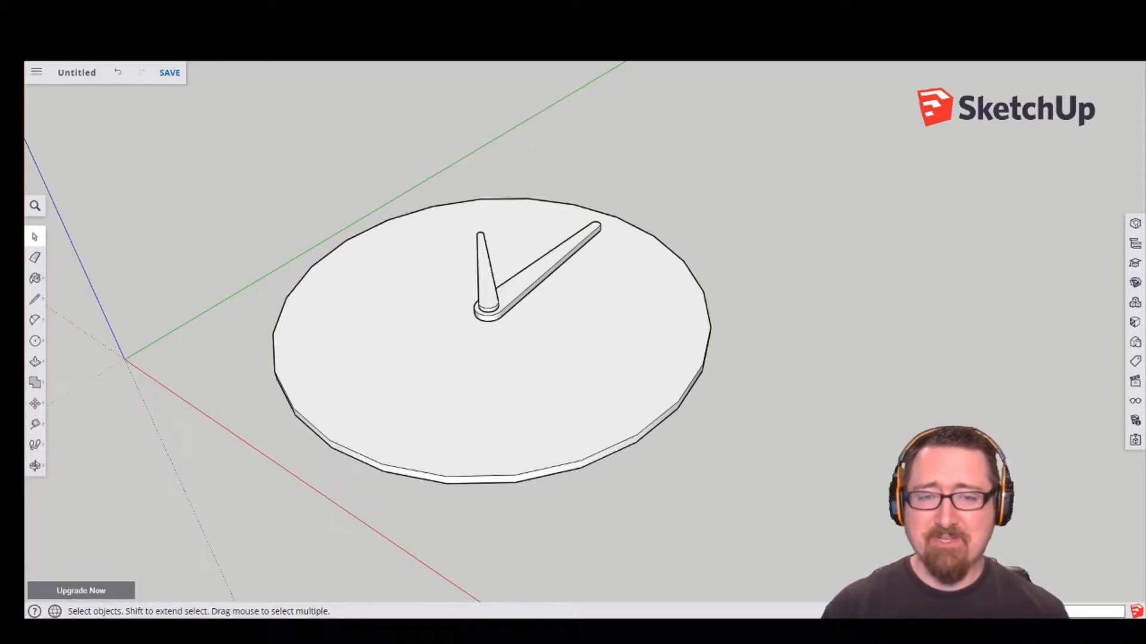
Start the Rotate tool on the short clock hand and set the rotation origin at the centre of its round end.
key("o")
mouse_move(570, 341)
left_mouse_down()
mouse_move(583, 332)
mouse_move(583, 424)
mouse_move(529, 332)
mouse_move(505, 323)
mouse_move(596, 332)
mouse_move(553, 328)
mouse_move(565, 332)
left_mouse_up()
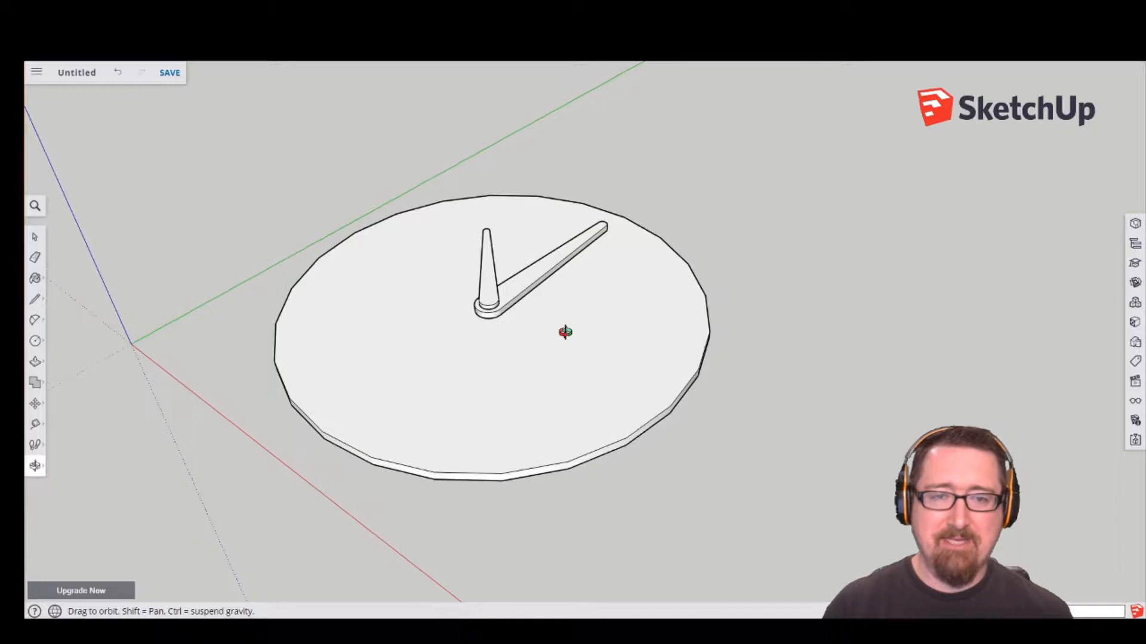
key("space")
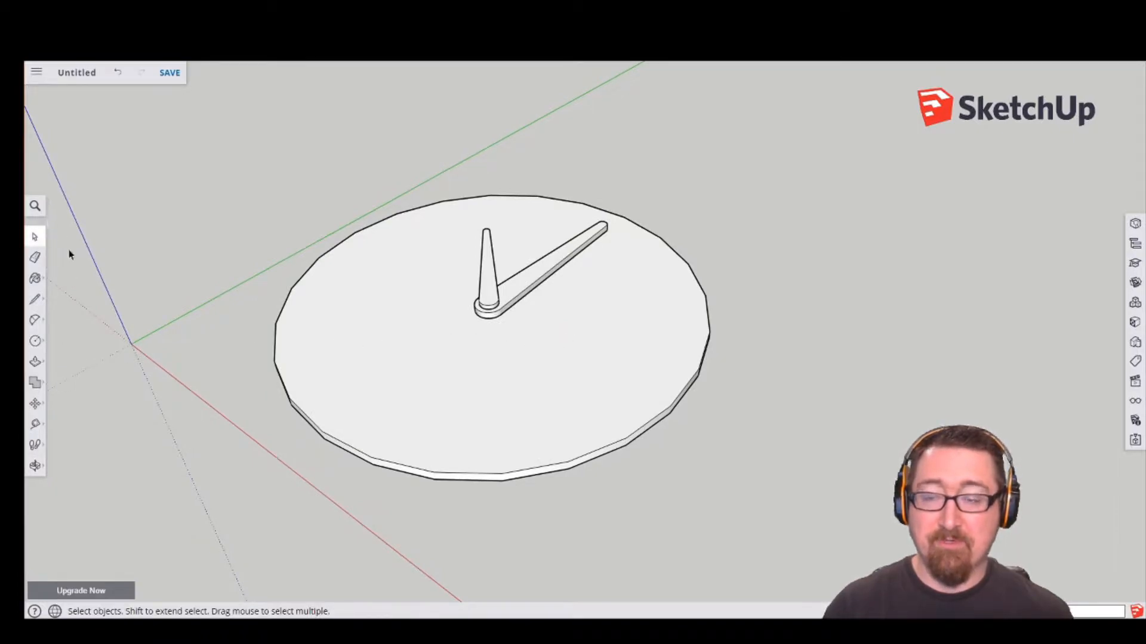
left_click(36, 405)
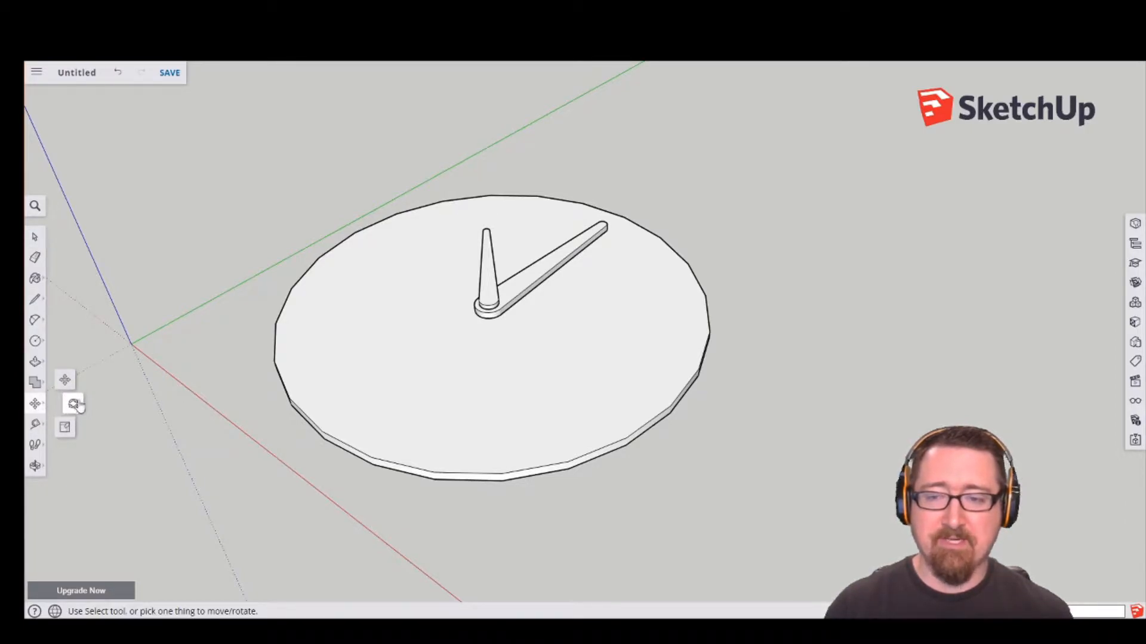
left_click(74, 405)
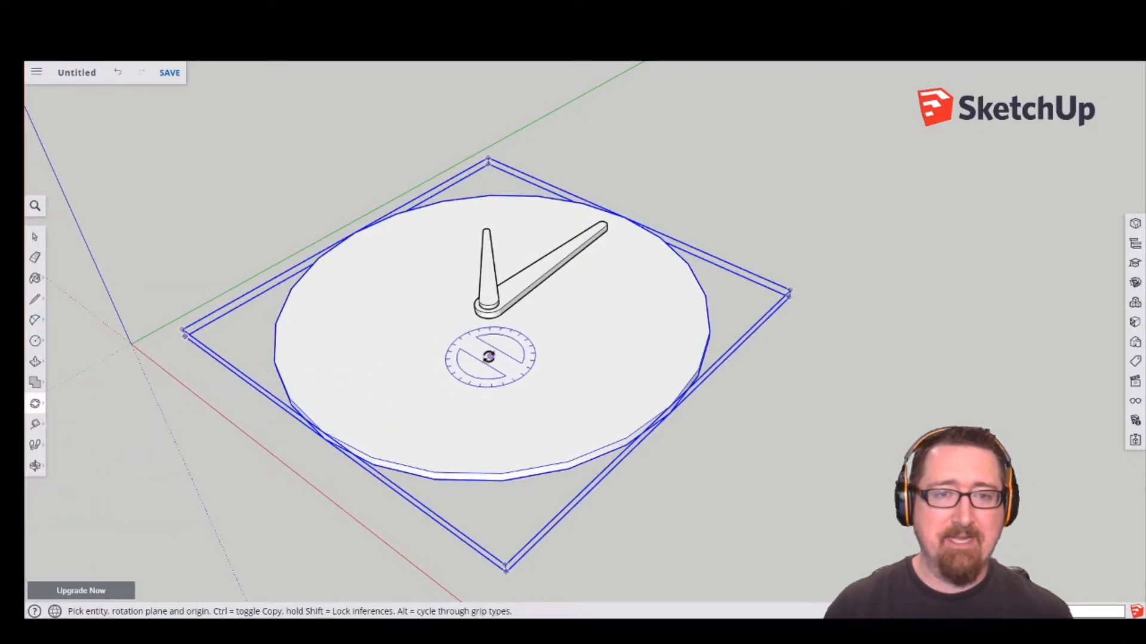
scroll(519, 325, "up", 4)
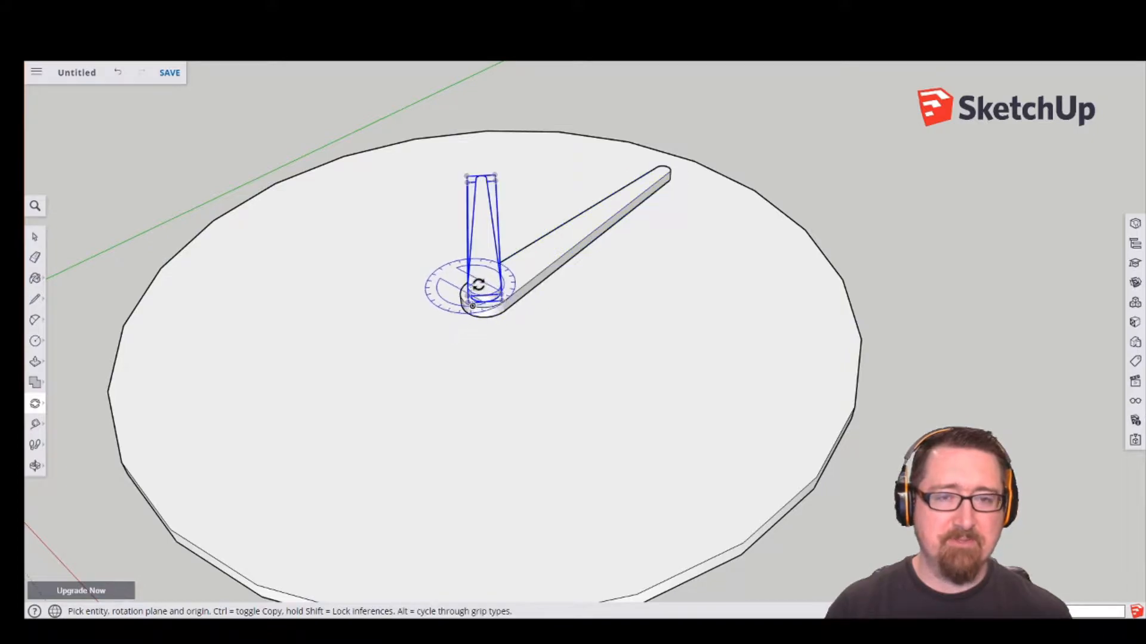
middle_click_drag(506, 215, 501, 335)
scroll(469, 355, "up", 3)
scroll(461, 356, "up", 2)
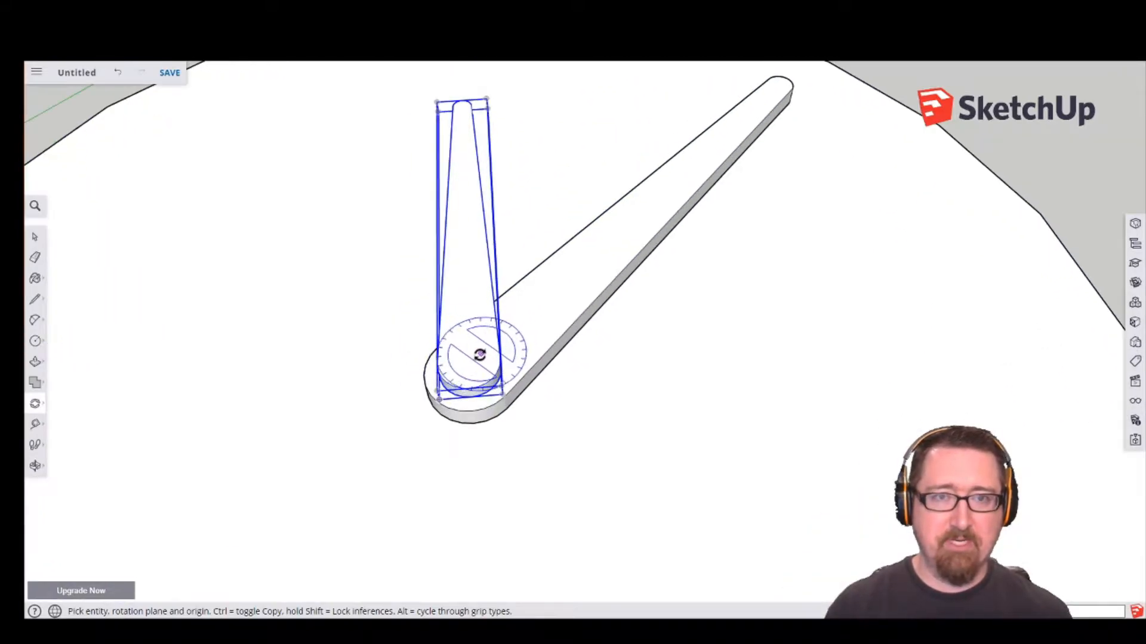
scroll(559, 209, "down", 2)
scroll(560, 210, "down", 3)
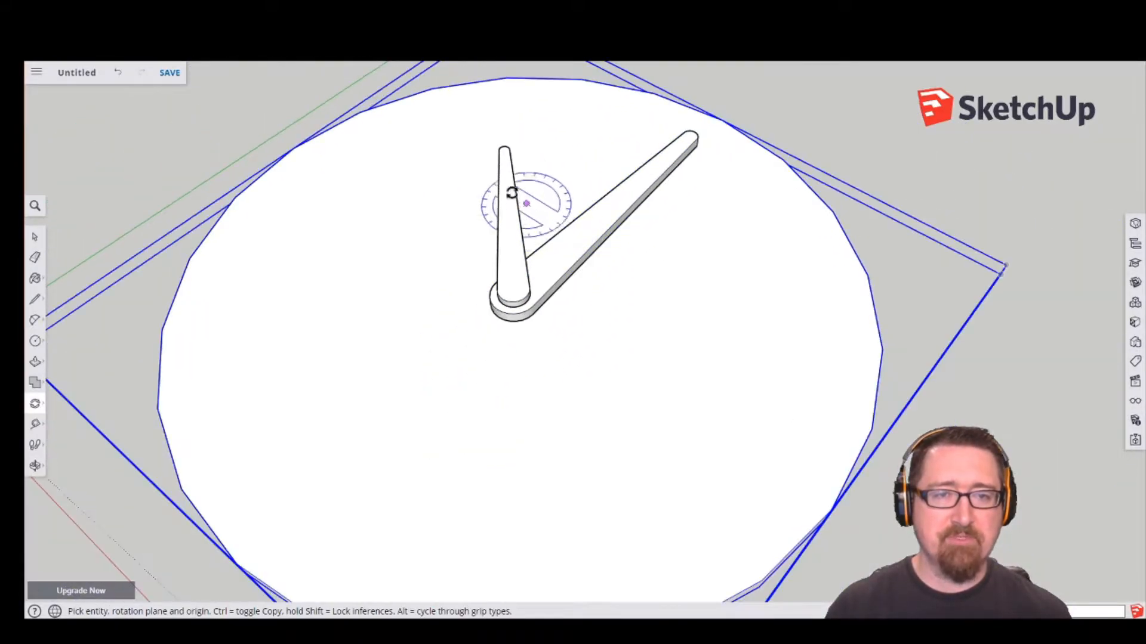
scroll(508, 250, "up", 3)
middle_click_drag(577, 253, 518, 343, "shift")
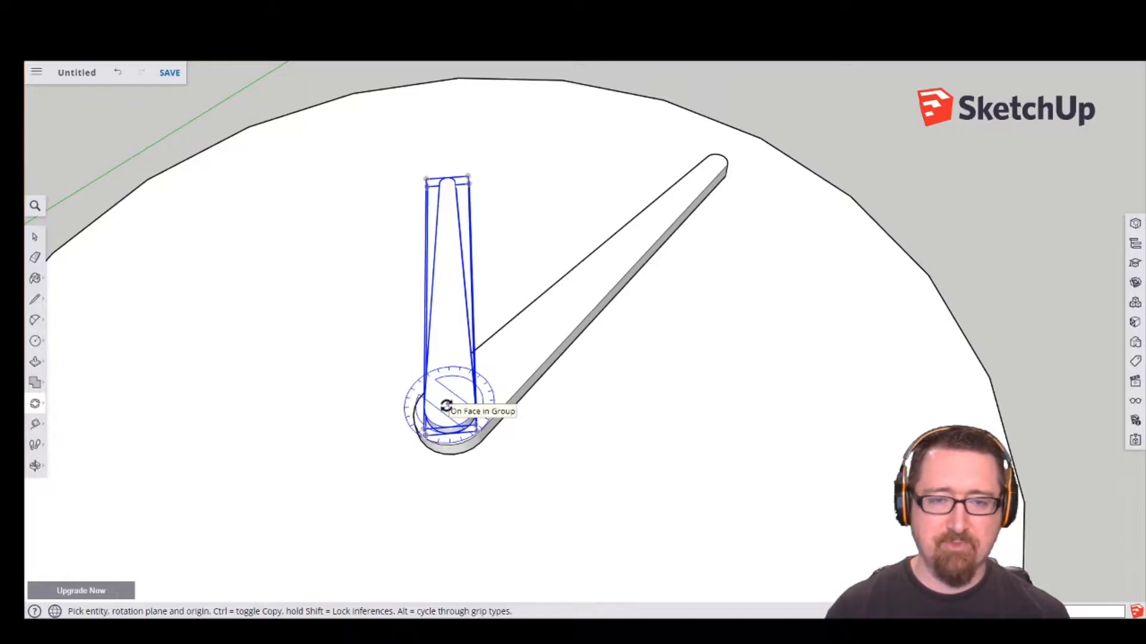
scroll(460, 415, "up", 3)
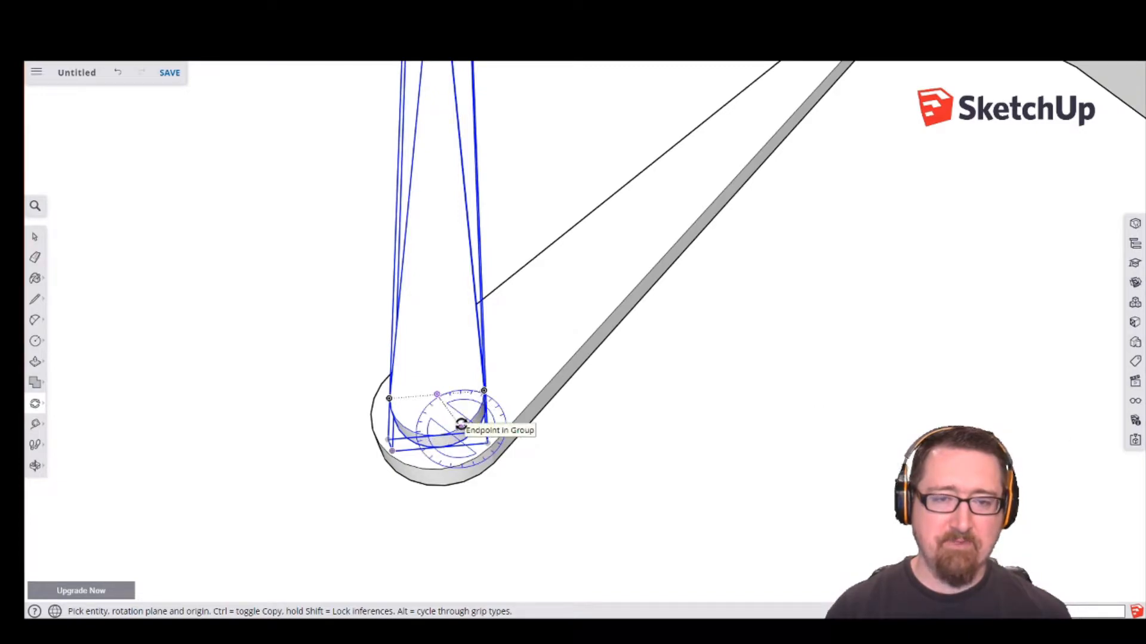
left_click(437, 395)
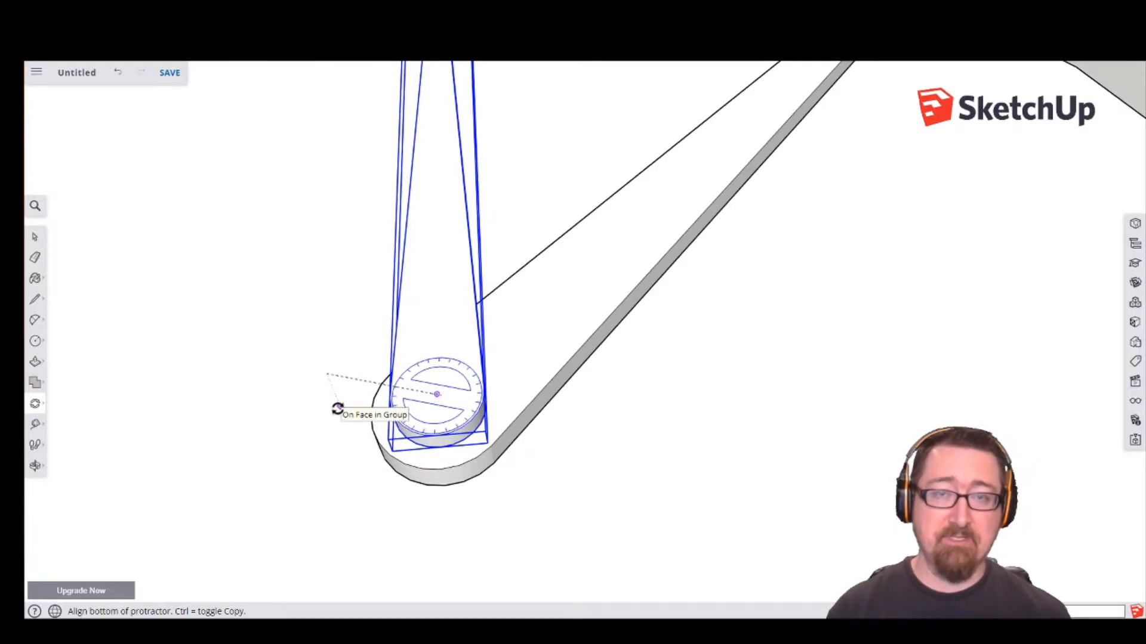
Use the short hand's tip as the reference point and rotate the hand slightly clockwise, toward the long hand.
scroll(337, 409, "down", 5)
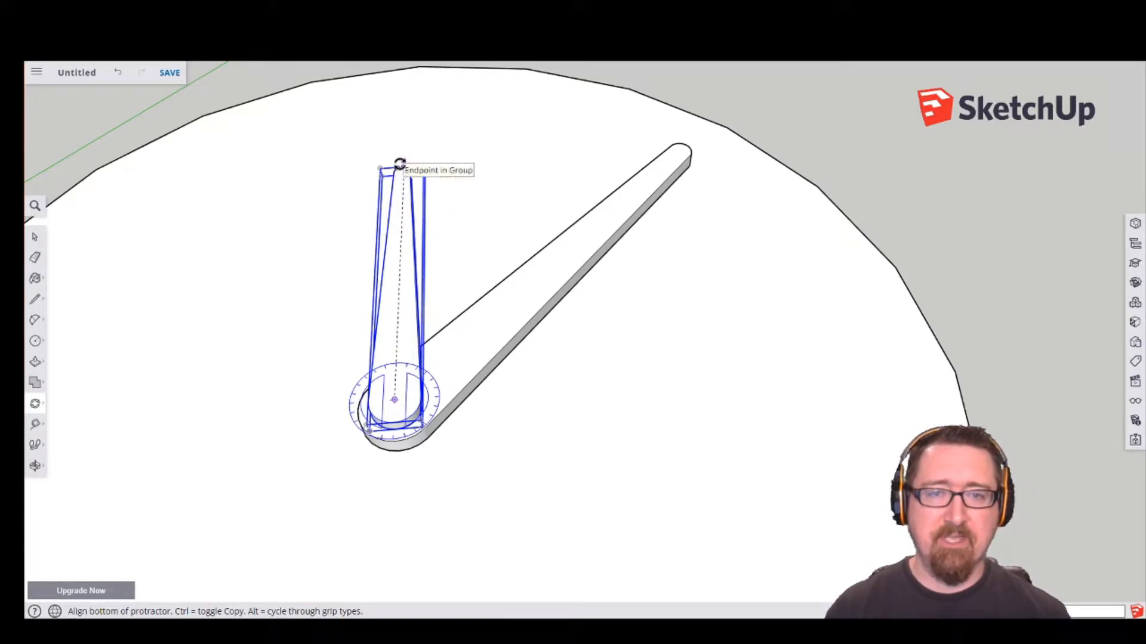
scroll(397, 170, "up", 3)
scroll(395, 169, "up", 2)
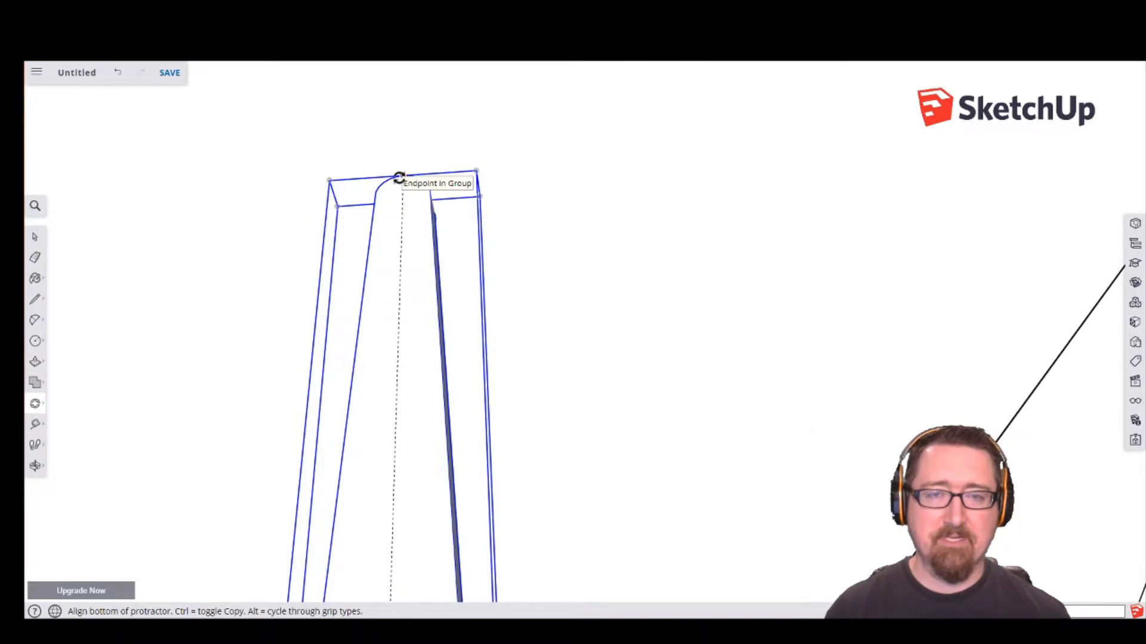
scroll(399, 178, "down", 5)
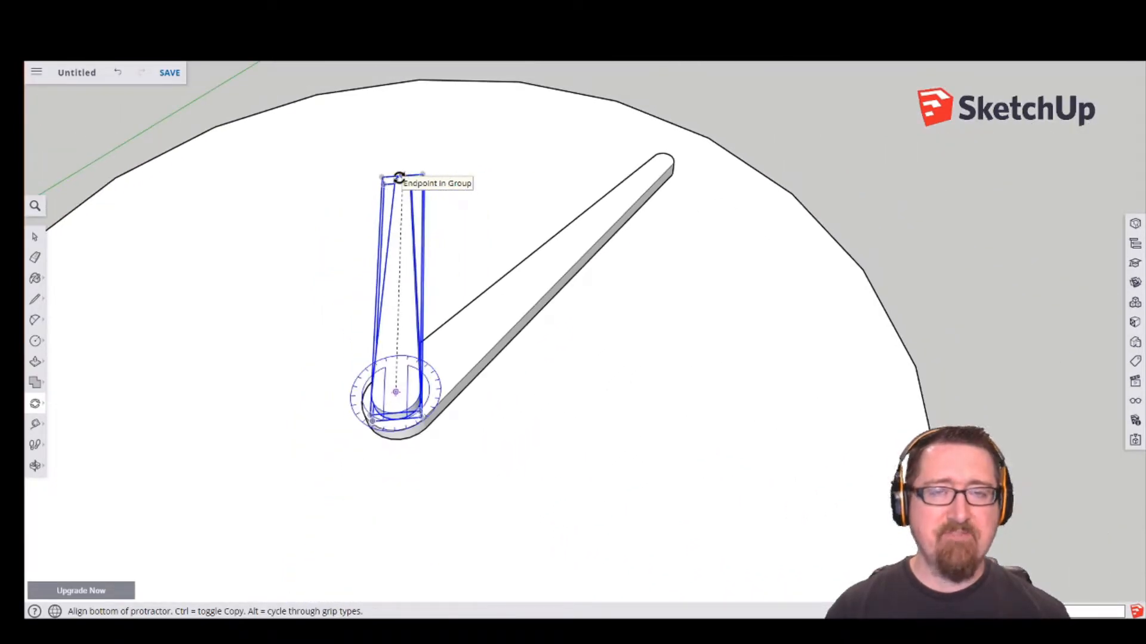
left_click(399, 178)
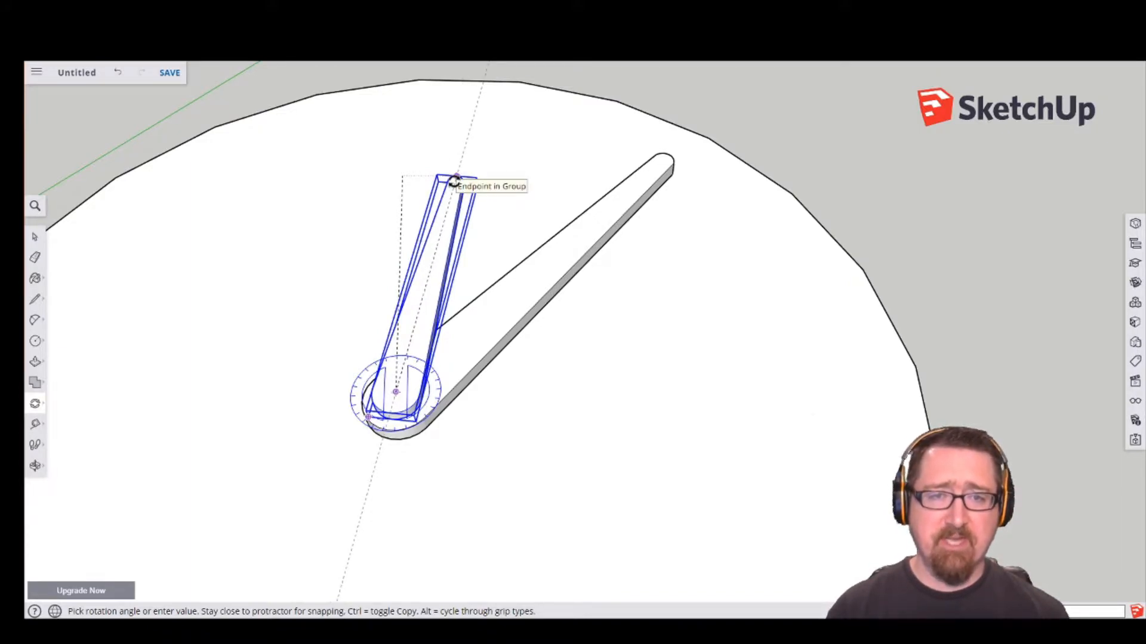
left_click(454, 181)
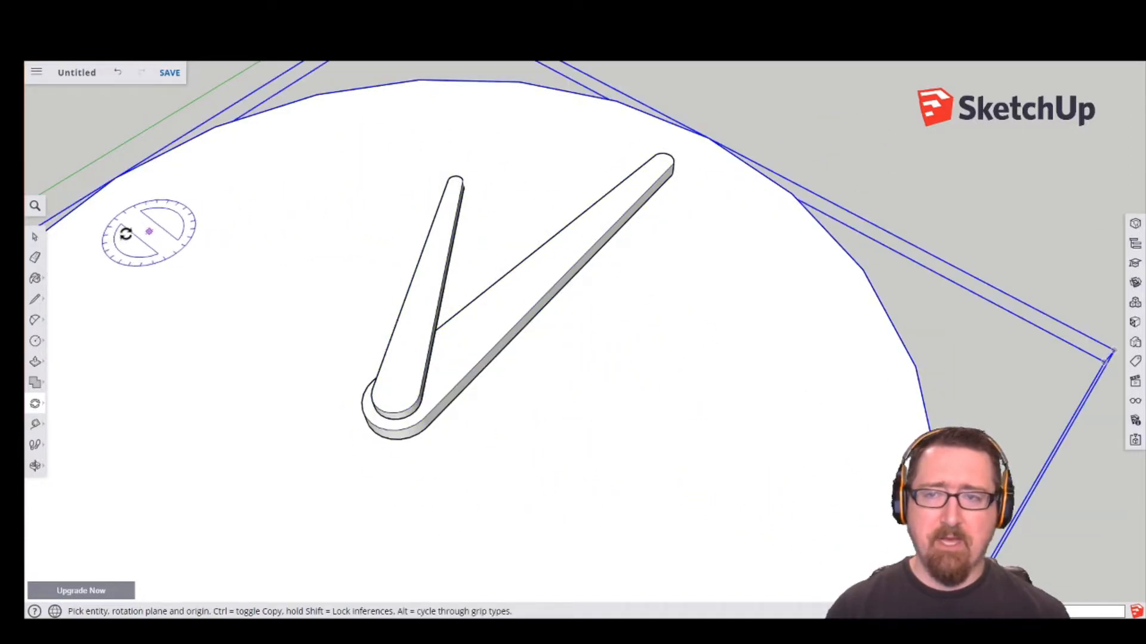
Rotate the long hand counterclockwise about the shared pivot until it lies parallel to the red axis, then clear the selection.
left_click(36, 238)
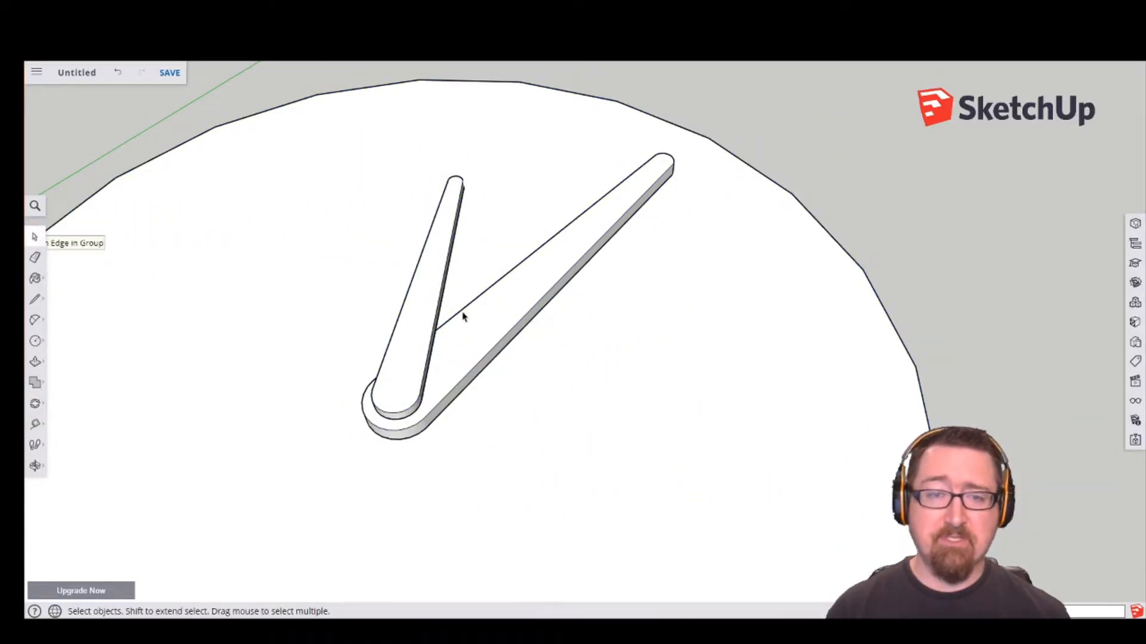
left_click(525, 289)
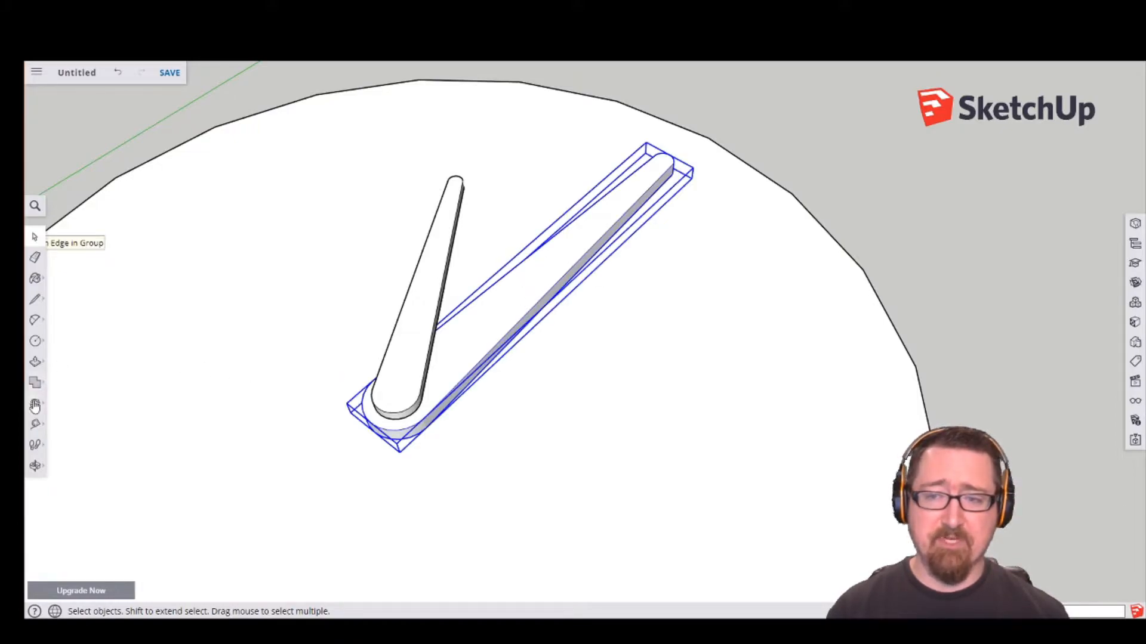
left_click(34, 405)
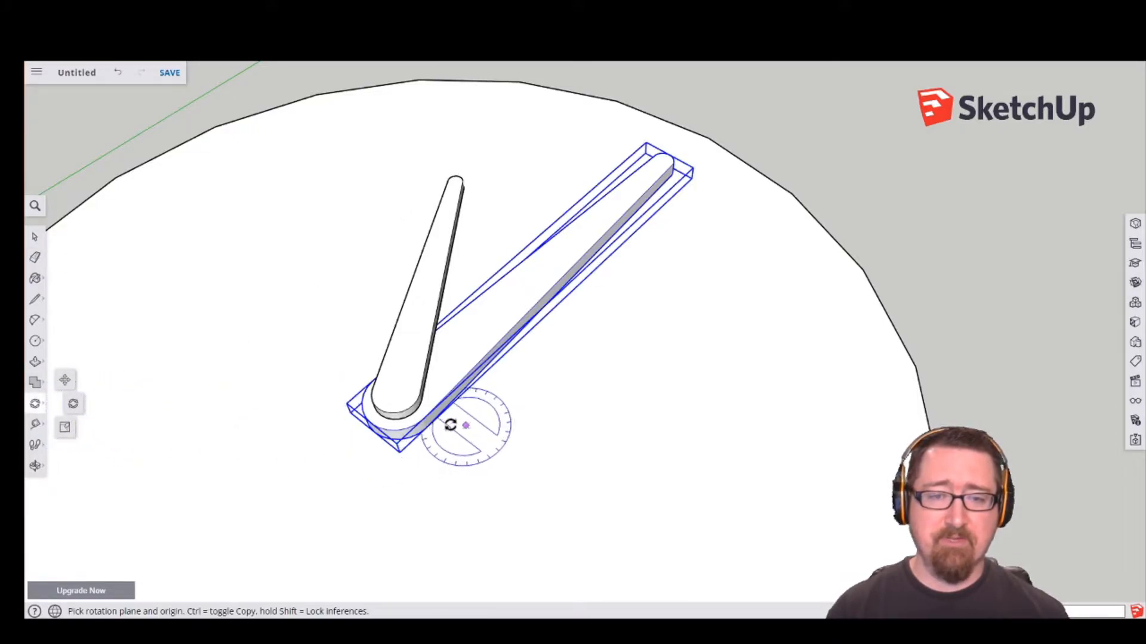
left_click(395, 392)
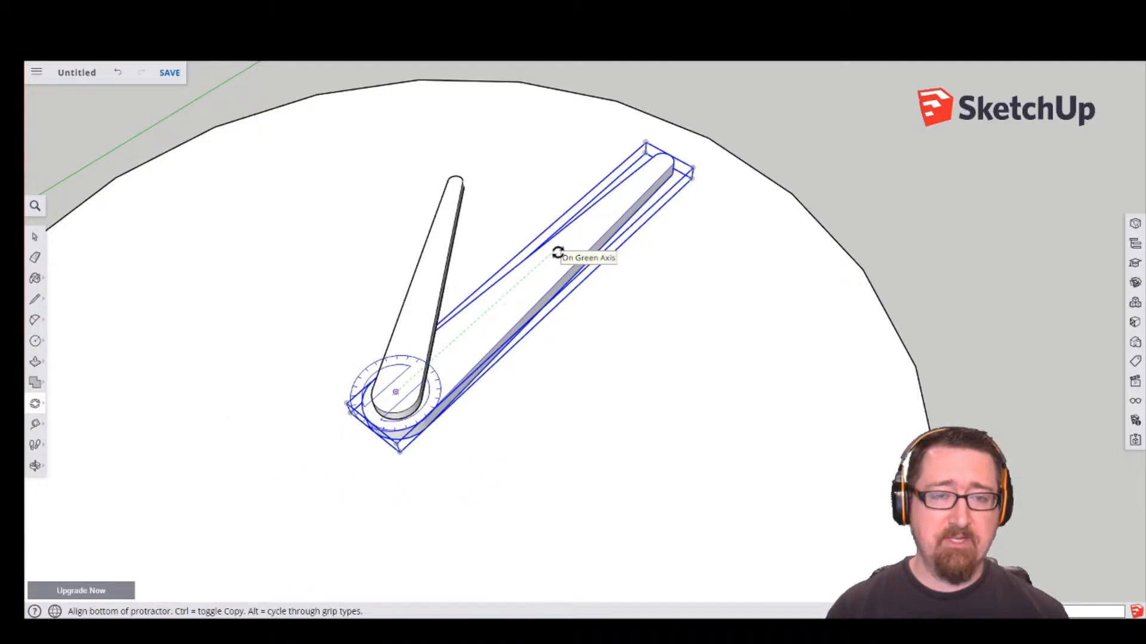
middle_click_drag(547, 250, 729, 261)
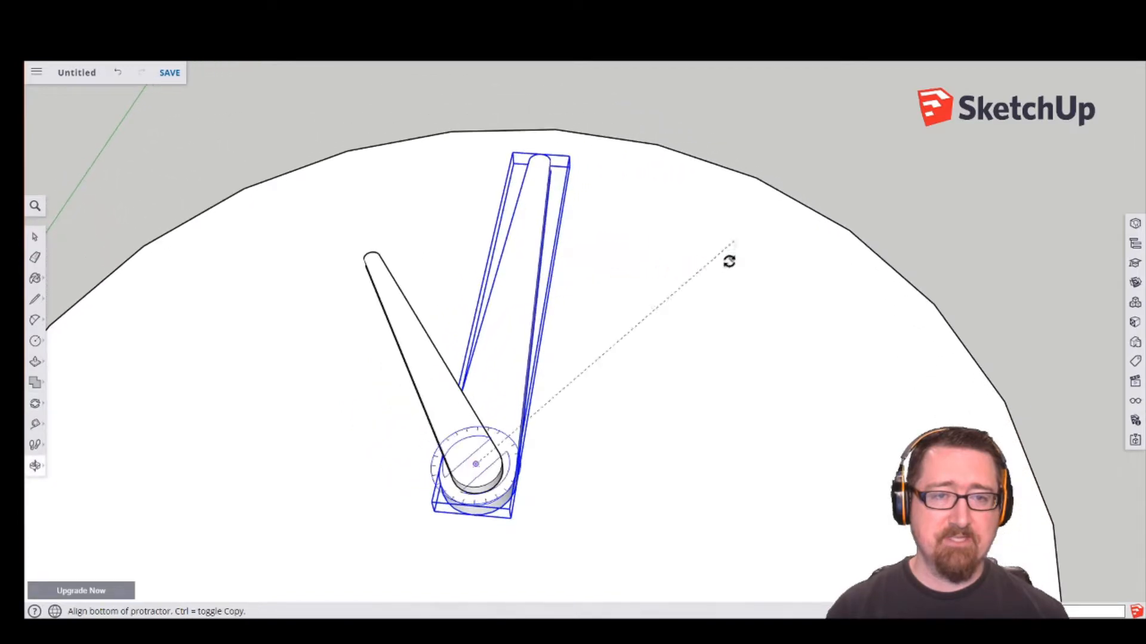
left_click(523, 233)
scroll(627, 394, "down", 3)
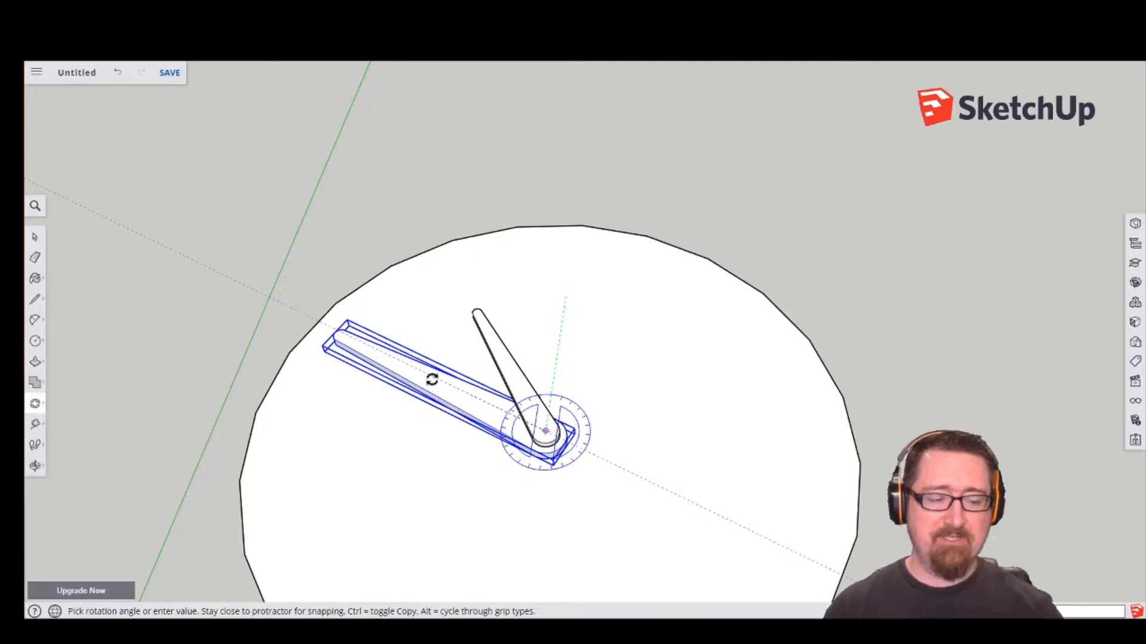
key("Return")
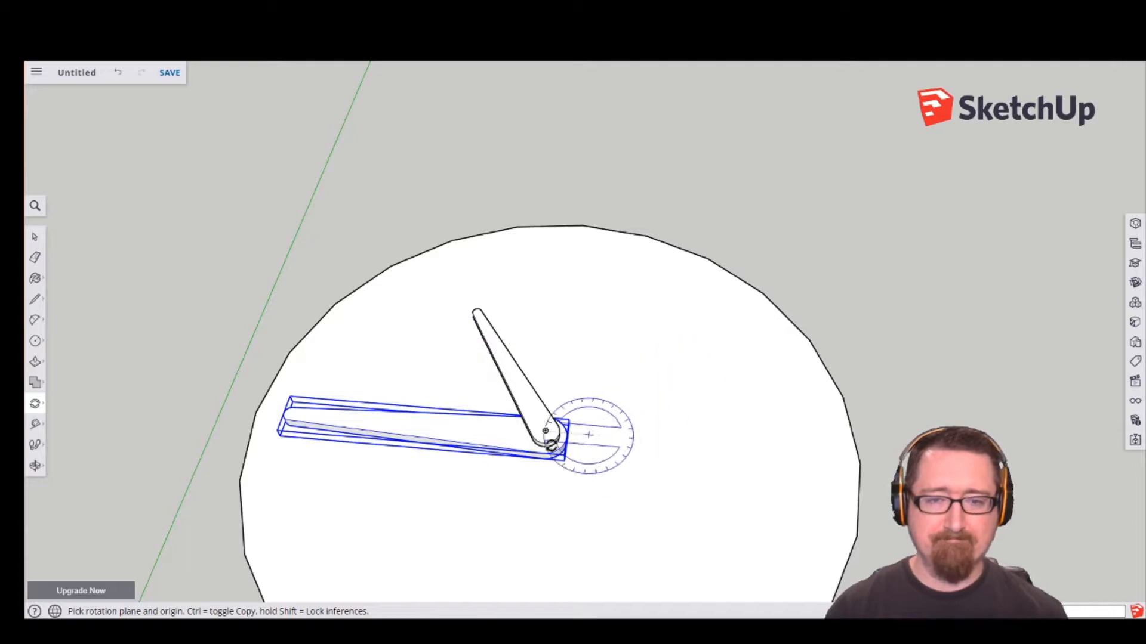
left_click(37, 240)
left_click(229, 333)
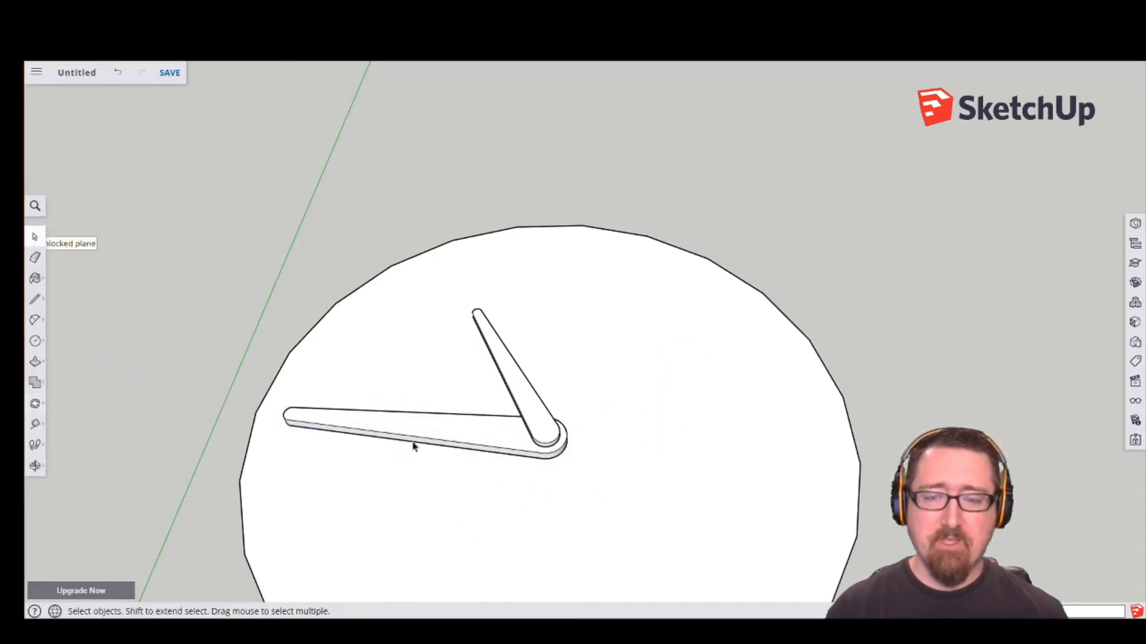
Examine the second clock up close where its two hands meet at the cone-shaped pivot.
middle_click_drag(728, 490, 674, 325)
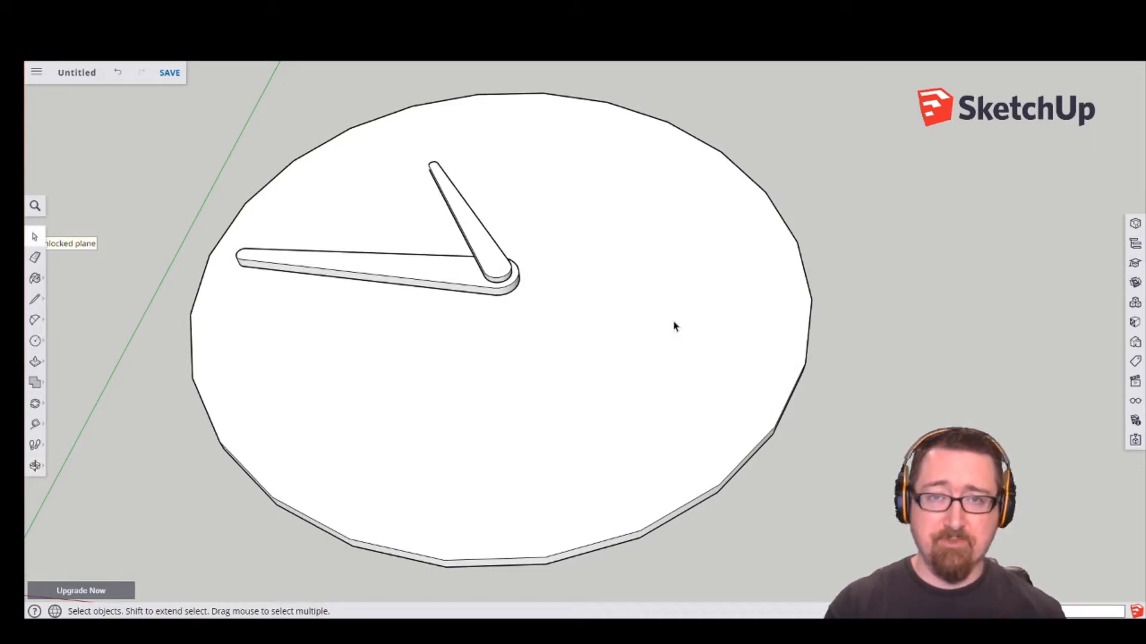
scroll(915, 395, "down", 4)
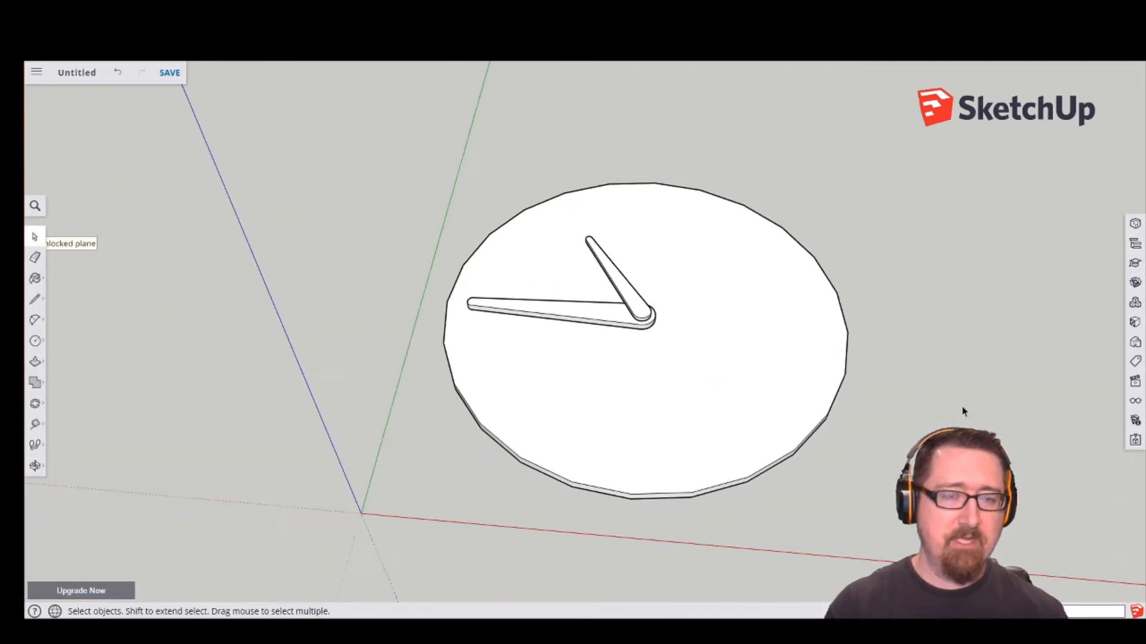
middle_click_drag(972, 408, 529, 358)
middle_click_drag(966, 374, 402, 379, "shift")
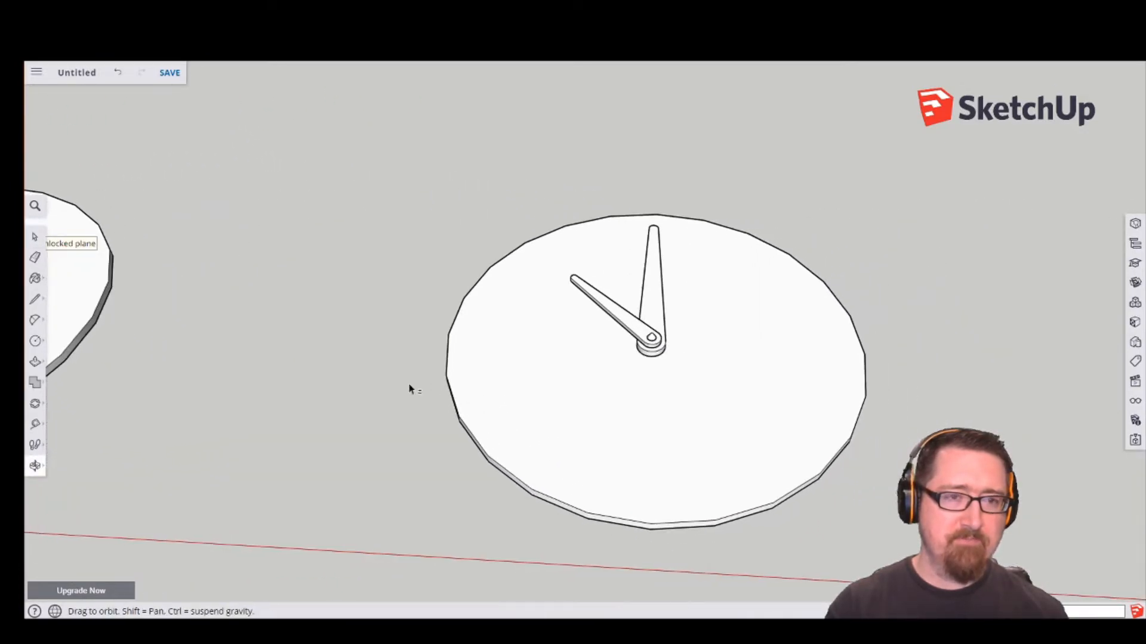
scroll(660, 373, "up", 5)
mouse_move(703, 302)
middle_mouse_down()
mouse_move(677, 388)
mouse_move(568, 391)
mouse_move(597, 419)
middle_mouse_up()
scroll(597, 420, "up", 3)
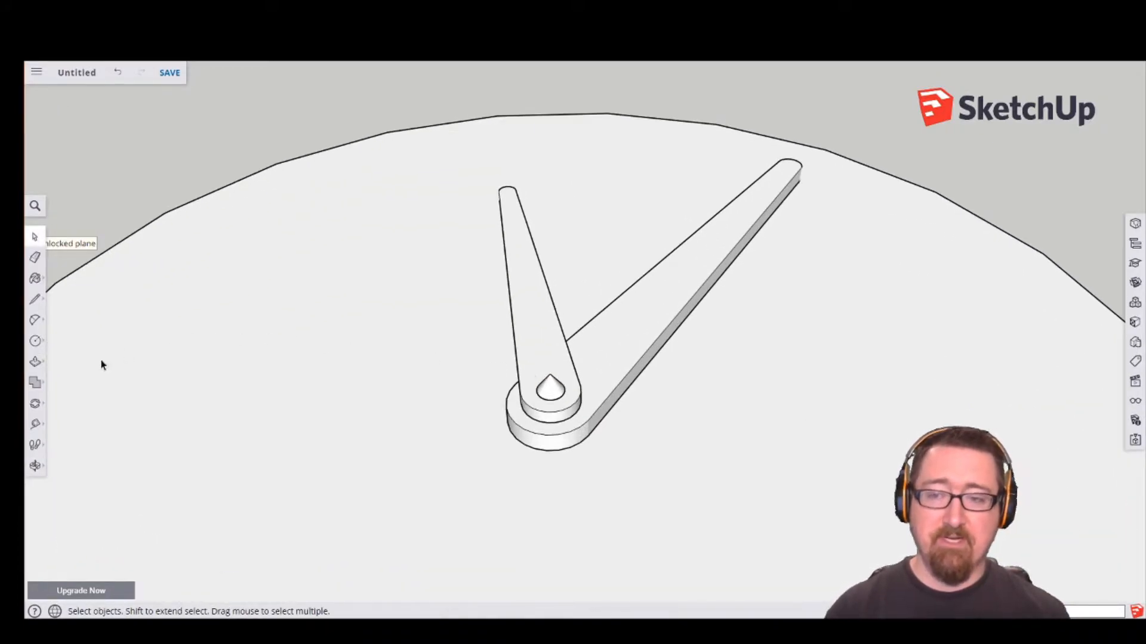
Start the Rotate tool and examine how its protractor aligns on the cone, the clock face and the short hand.
left_click(36, 406)
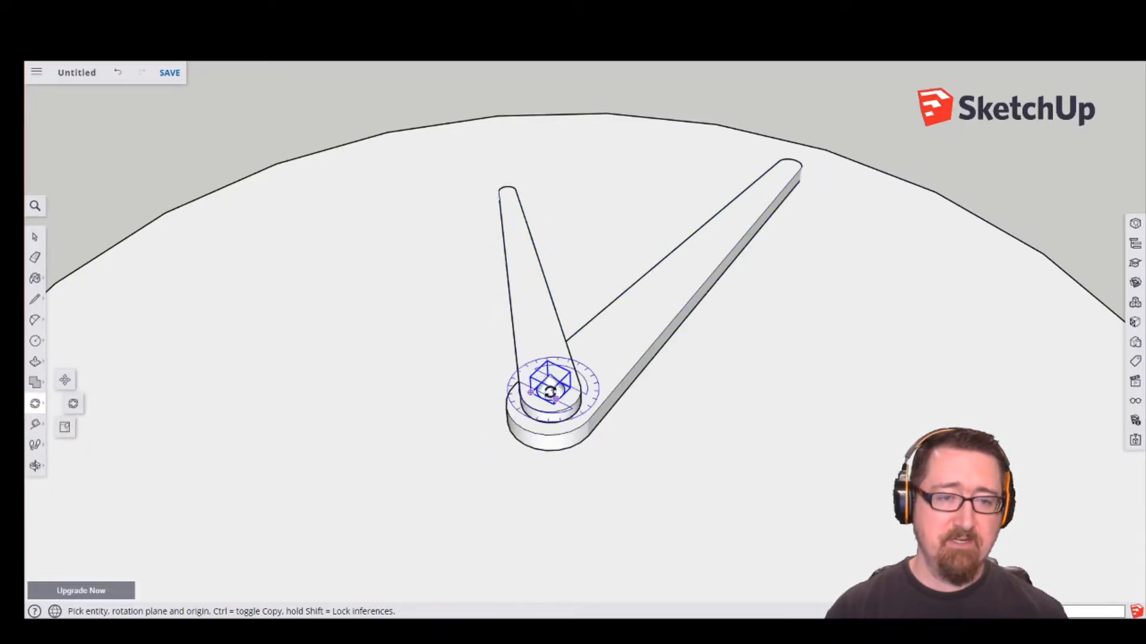
scroll(551, 403, "up", 6)
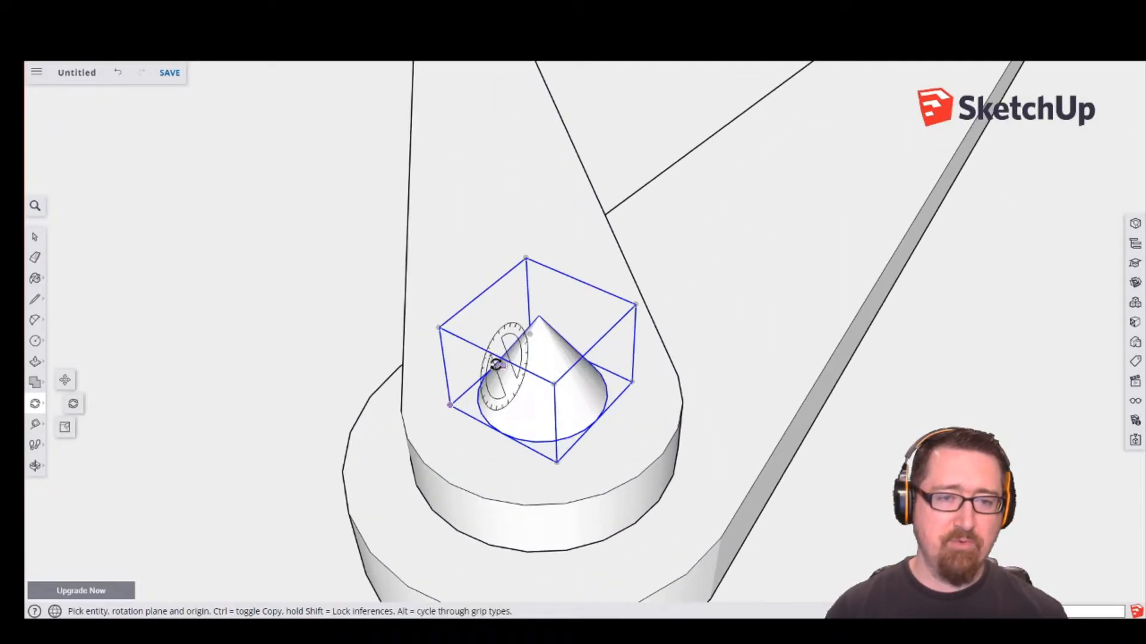
middle_click_drag(548, 405, 567, 376)
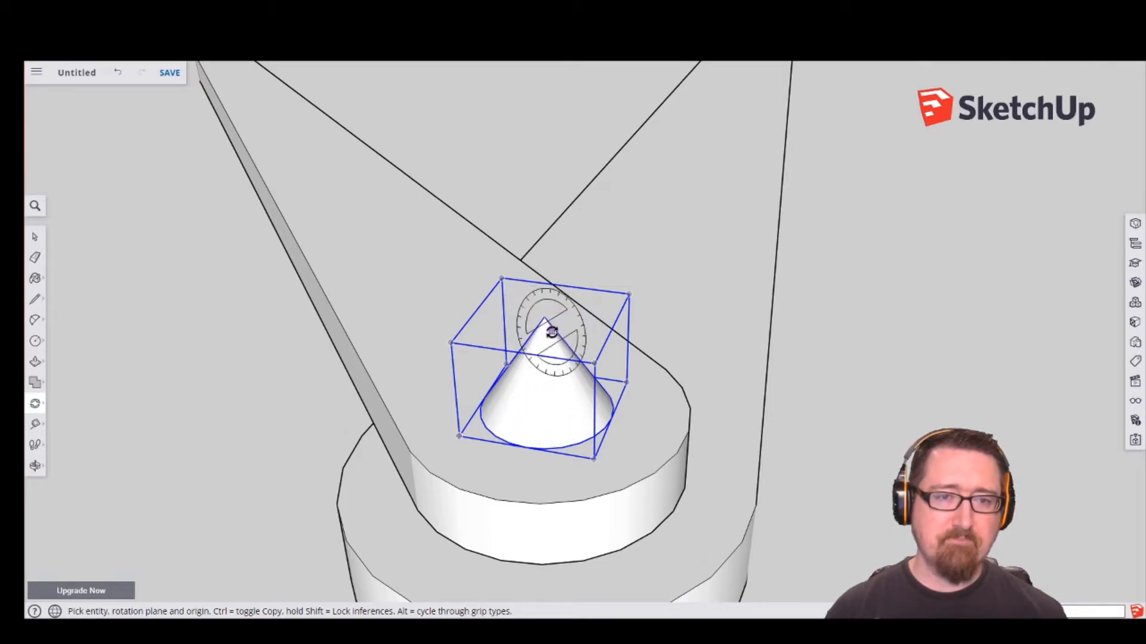
scroll(563, 361, "down", 8)
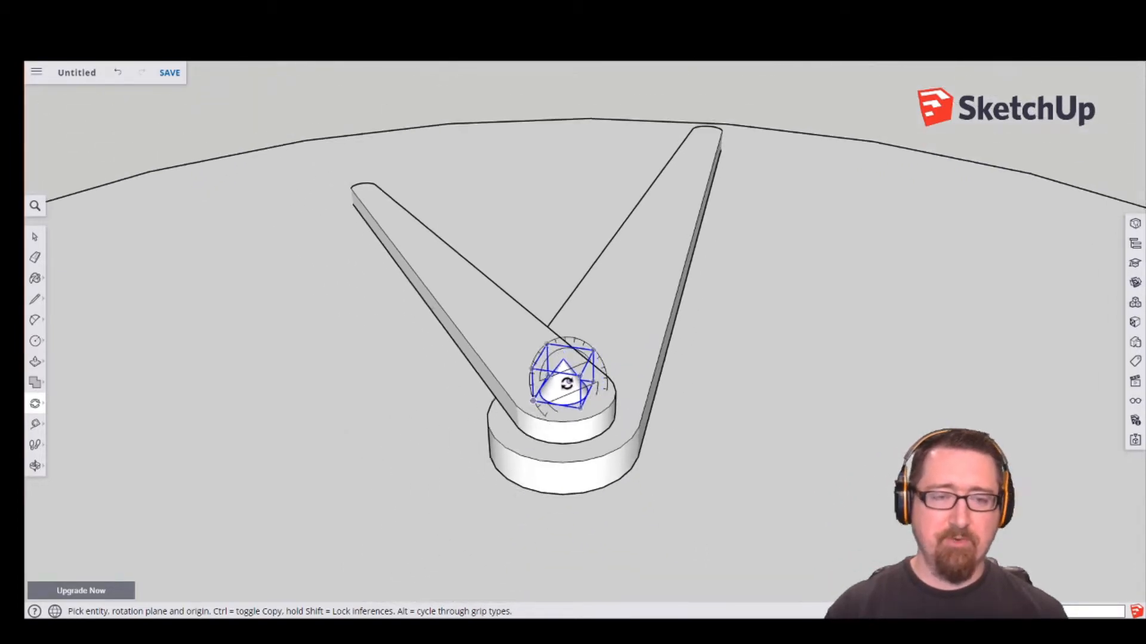
scroll(613, 394, "up", 2)
middle_click_drag(628, 388, 447, 363)
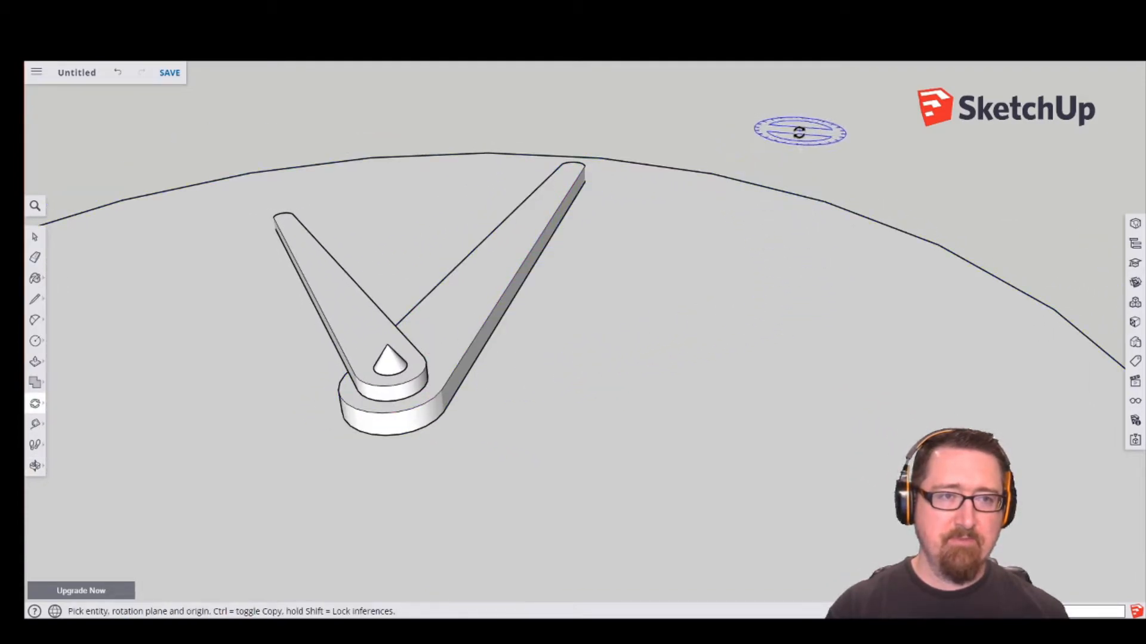
scroll(780, 174, "down", 5)
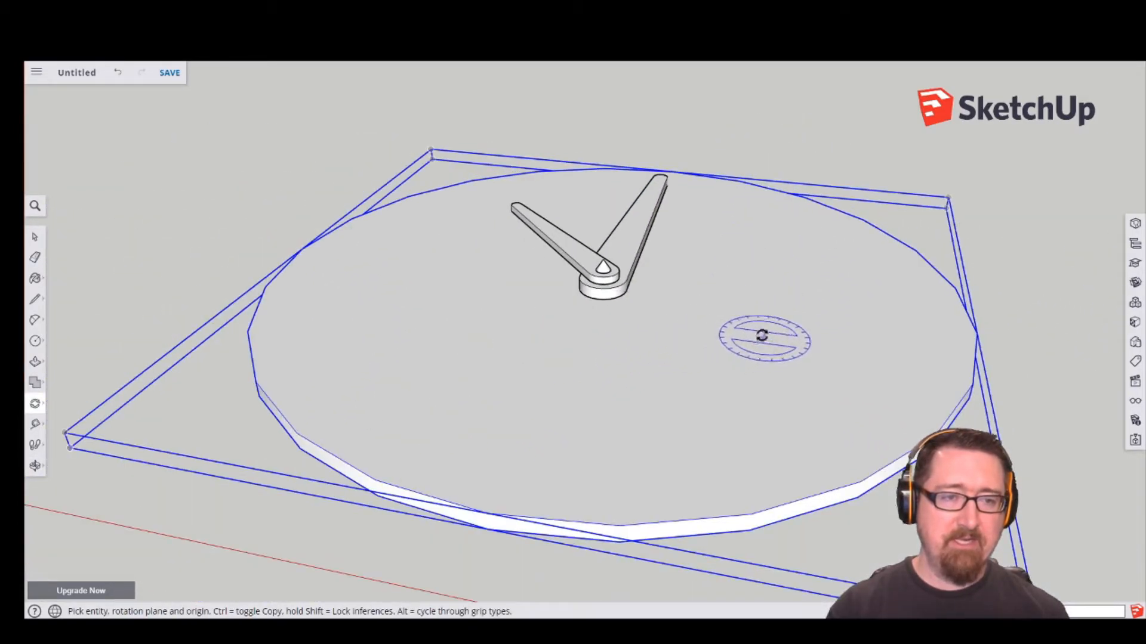
middle_click_drag(820, 382, 706, 378)
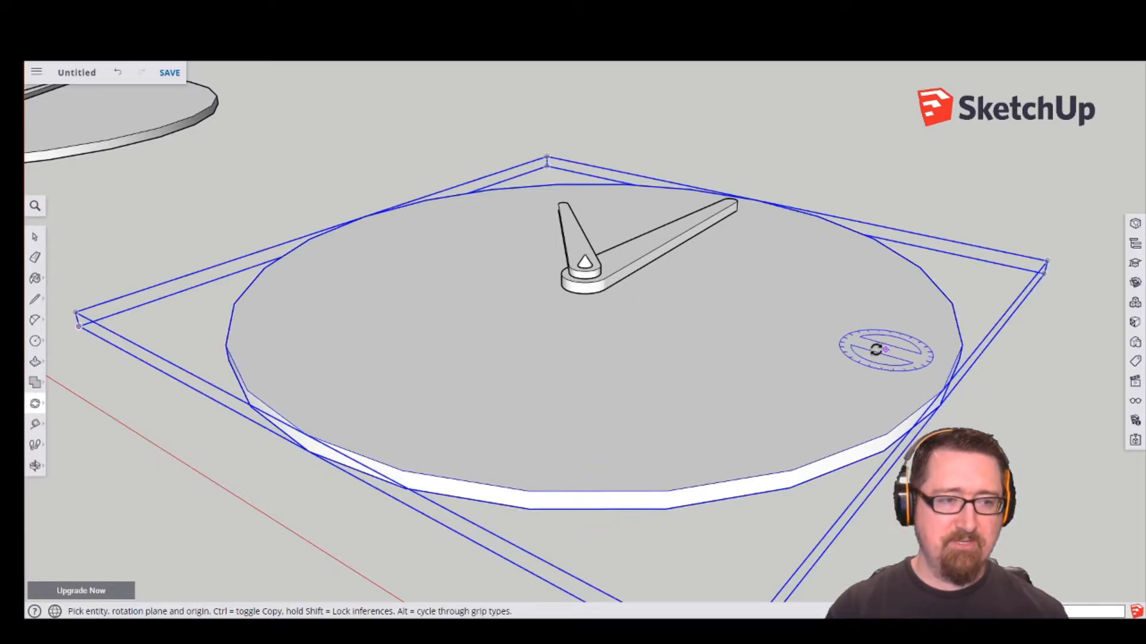
scroll(581, 254, "up", 6)
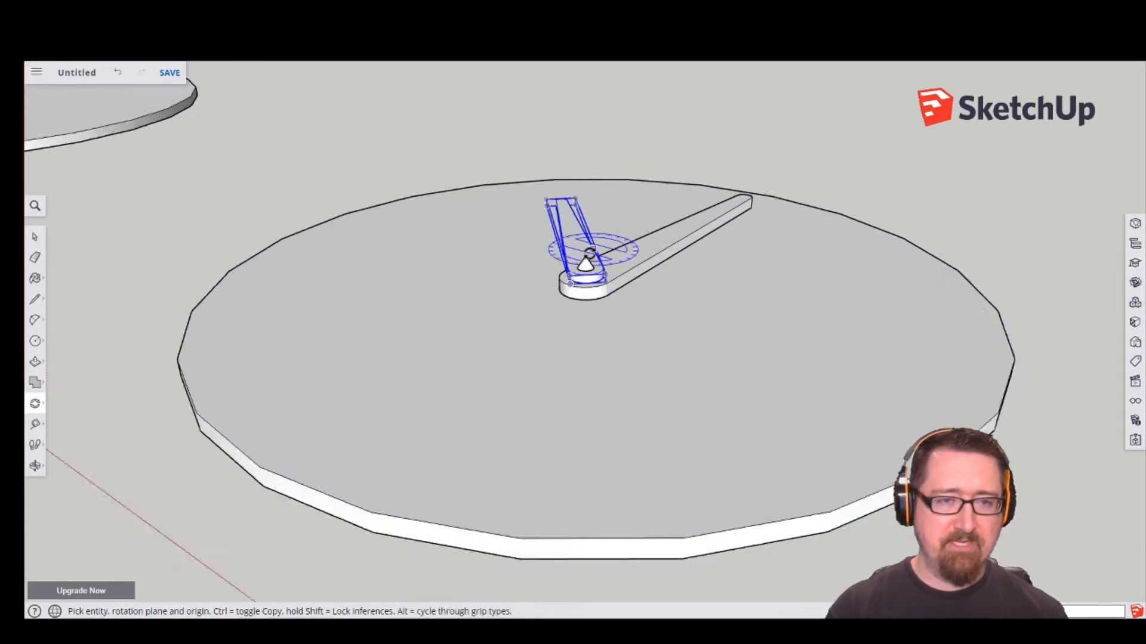
middle_click_drag(559, 263, 568, 306)
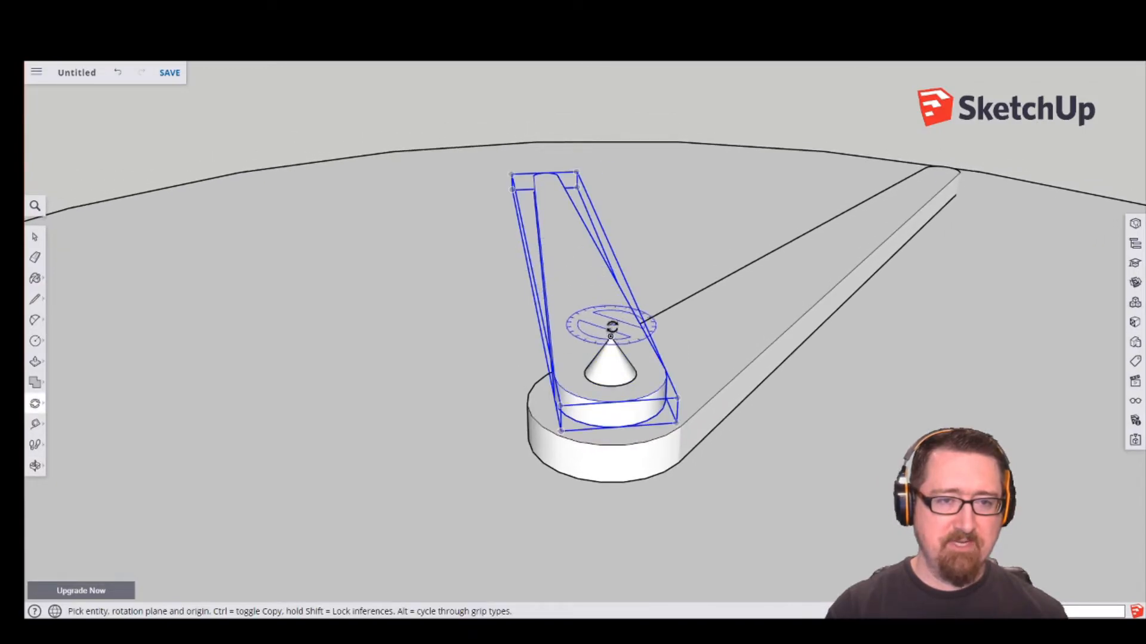
Preselect the short hand and set its rotation origin at the cone's apex, with the protractor parallel to the clock face.
left_click(35, 237)
left_click(584, 273)
scroll(635, 384, "down", 6)
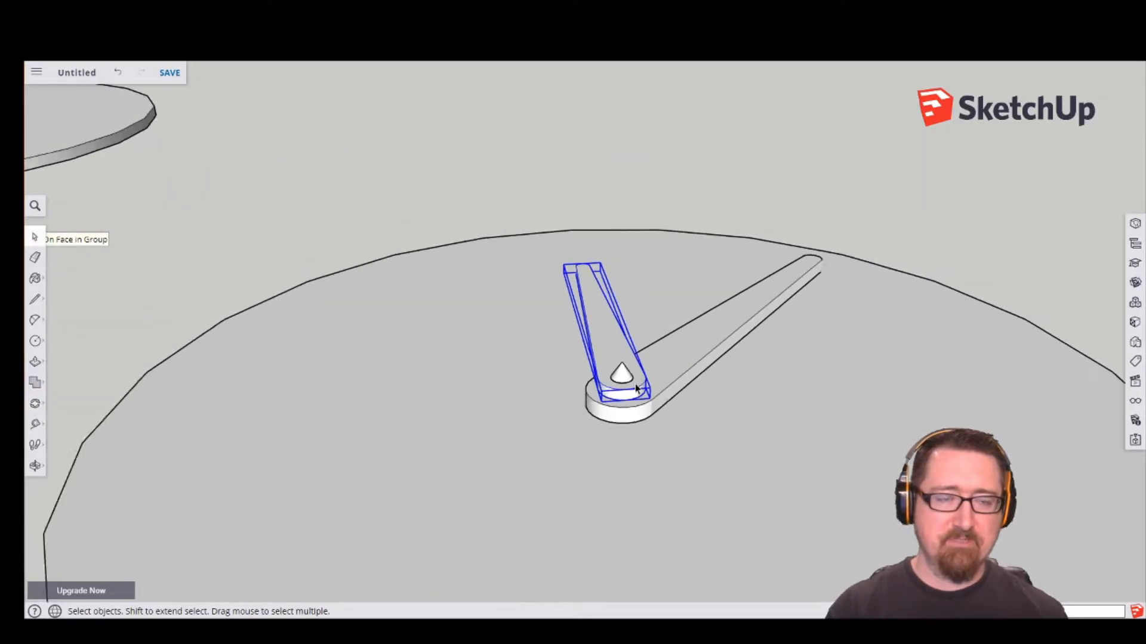
middle_click_drag(736, 393, 643, 344, "shift")
left_click(35, 403)
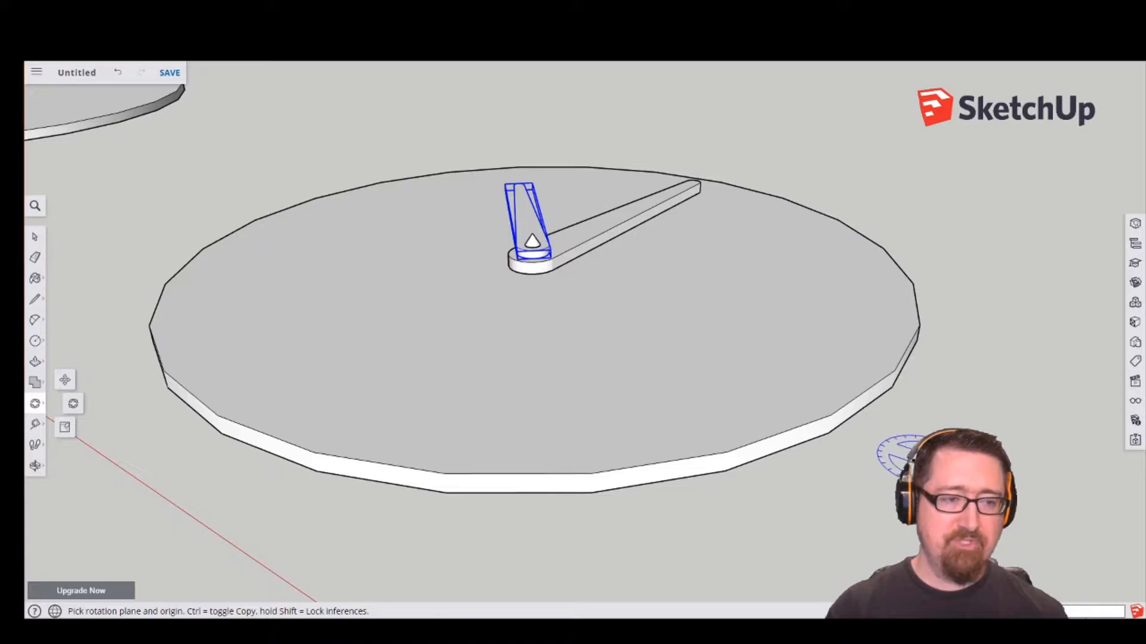
scroll(528, 232, "up", 2)
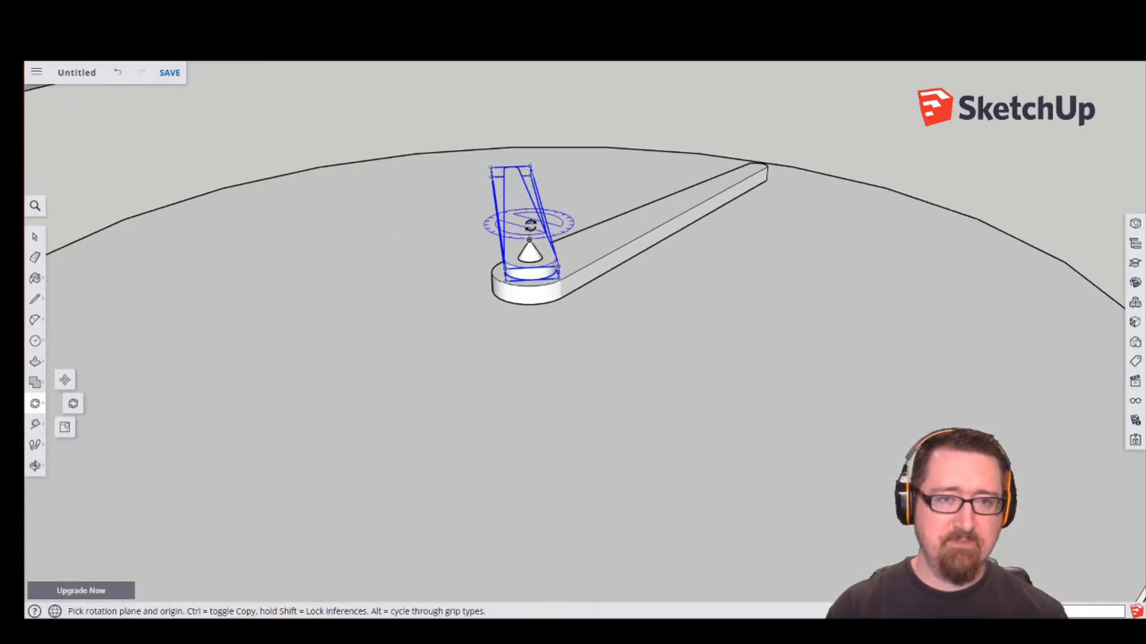
scroll(530, 226, "up", 1)
middle_click_drag(532, 254, 526, 292)
left_click(519, 300)
Use the short hand's tip as the reference point and rotate the hand counterclockwise, away from the long hand.
middle_click_drag(588, 224, 574, 465)
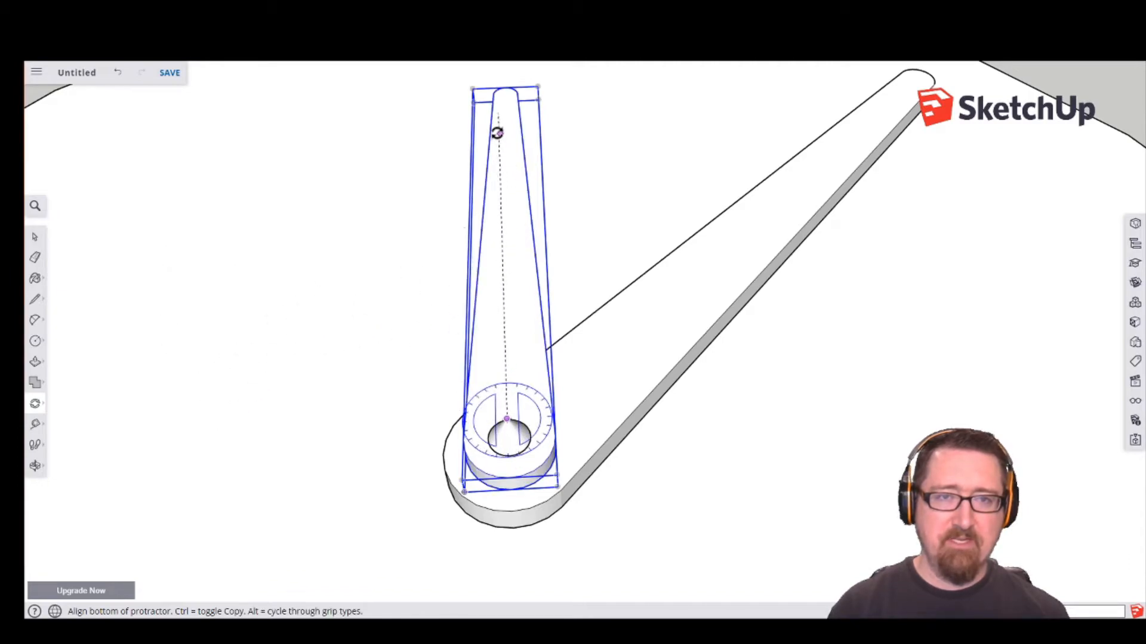
left_click(503, 88)
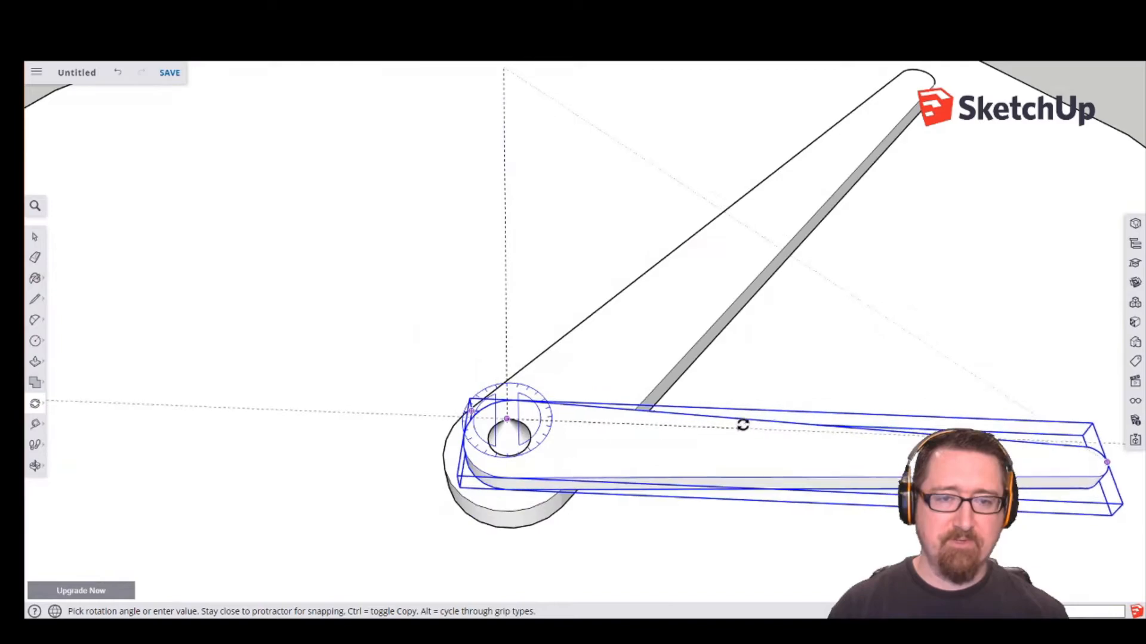
left_click(340, 269)
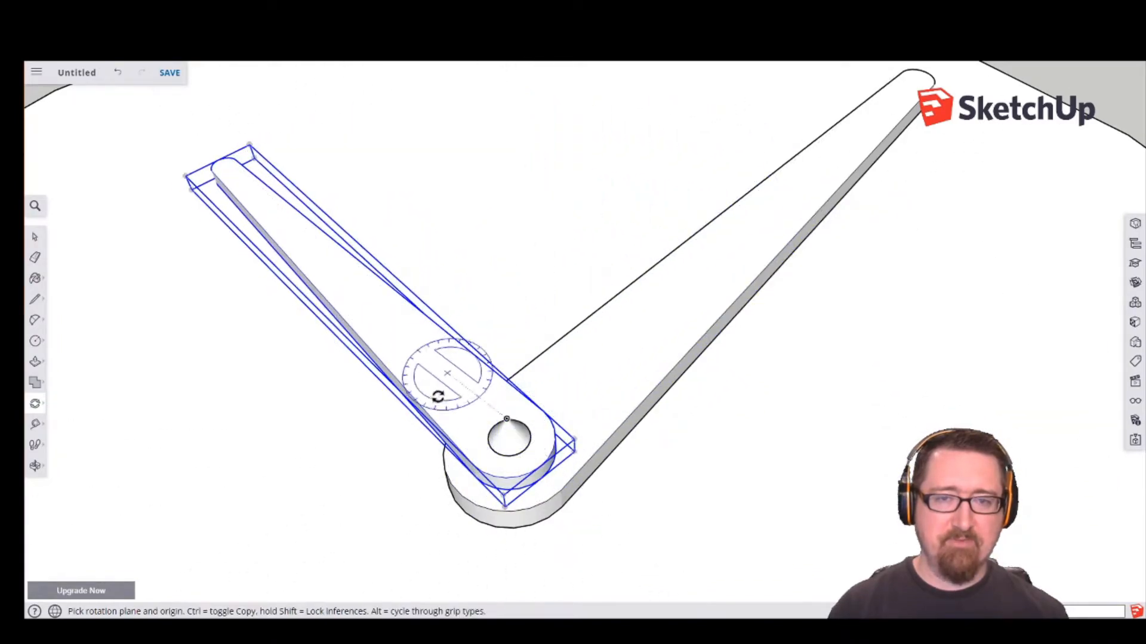
Try to rotate the short hand upright in the green vertical plane, about an endpoint on its side near the pivot.
scroll(447, 445, "down", 4)
middle_click_drag(593, 535, 859, 280)
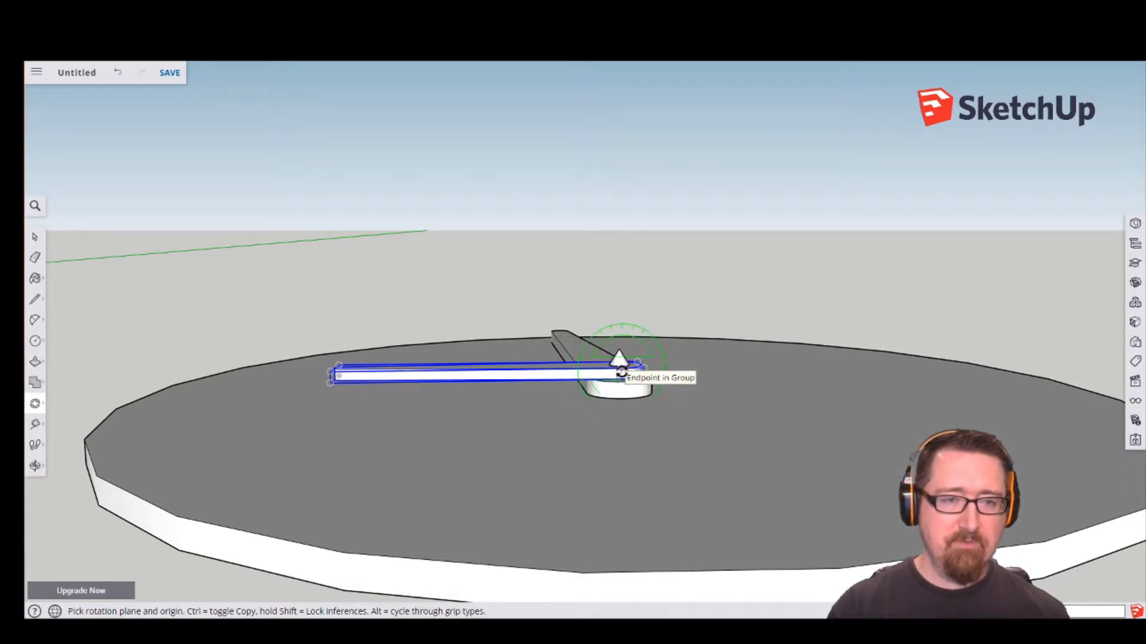
left_click(621, 371)
middle_click_drag(621, 371, 674, 404)
middle_click_drag(634, 436, 541, 412)
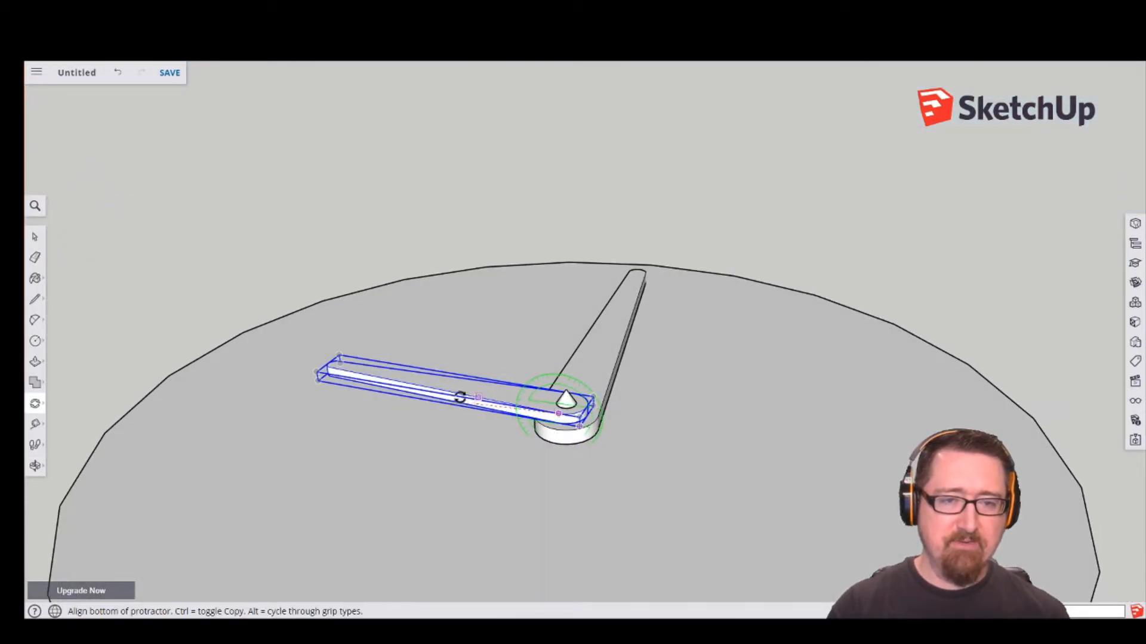
left_click(347, 370)
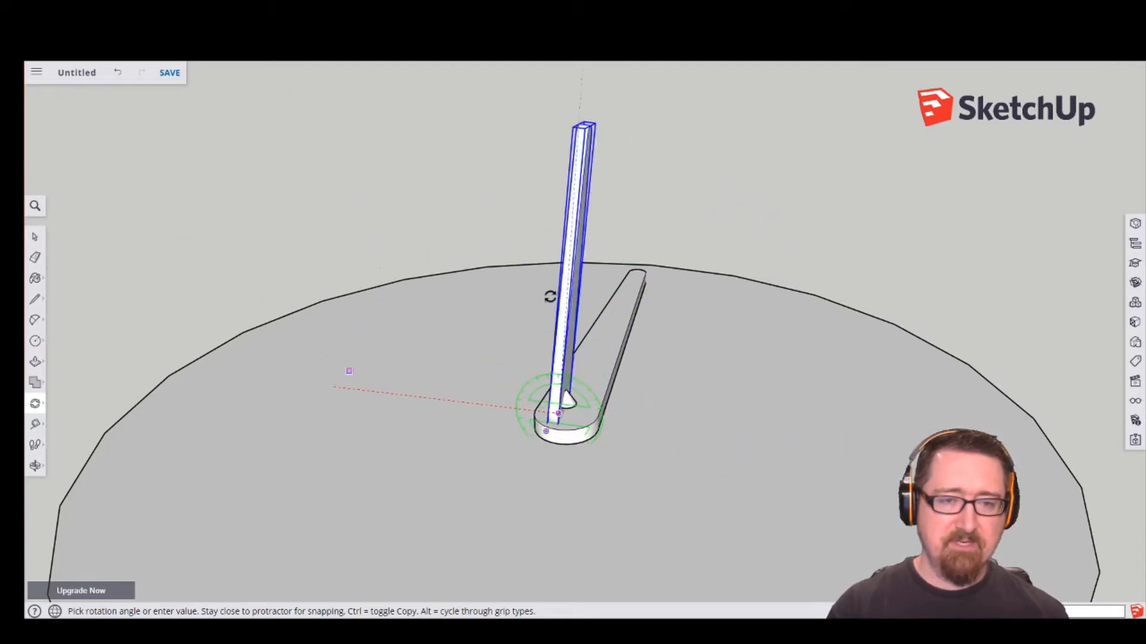
left_click(430, 397)
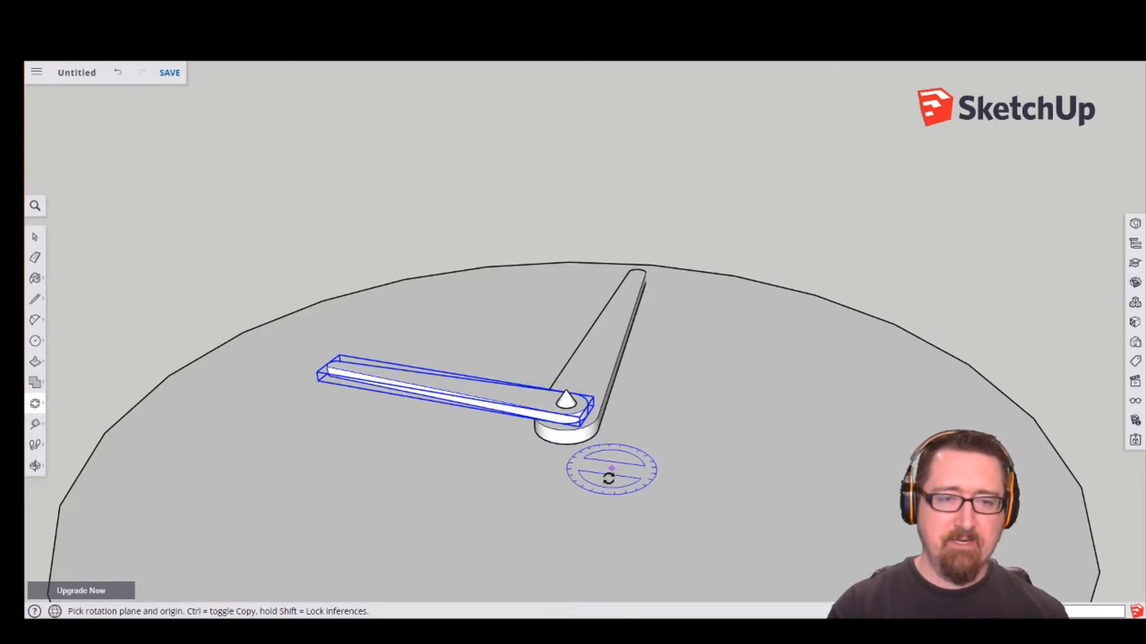
Try to rotate the short hand about an origin on the clock face away from the pivot.
left_click_drag(539, 510, 562, 491)
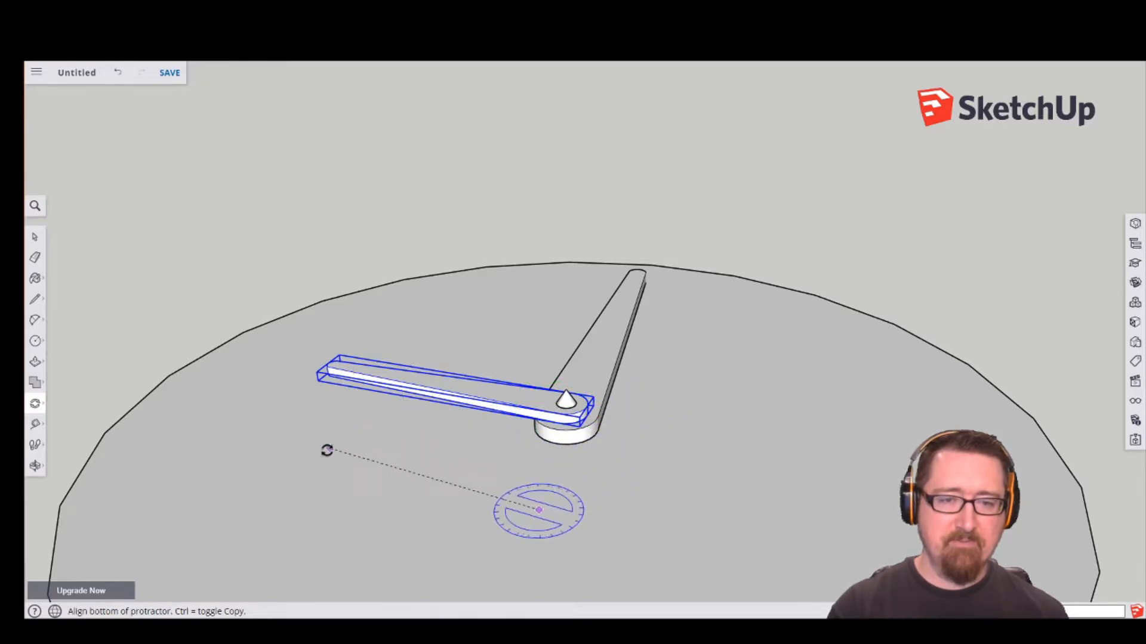
left_click(289, 454)
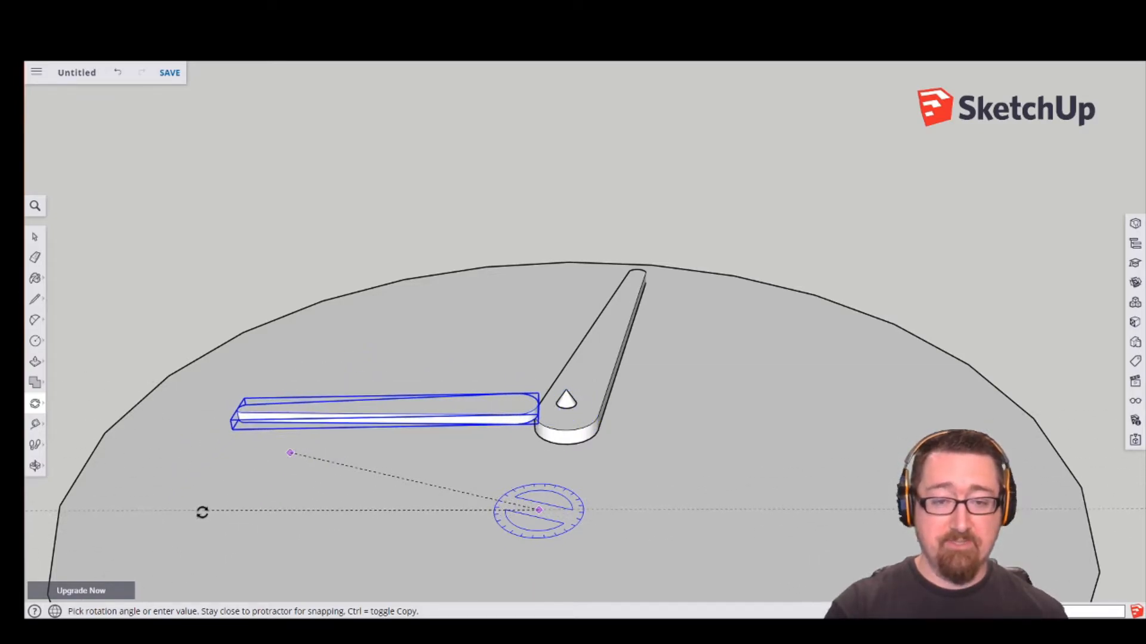
key("Escape")
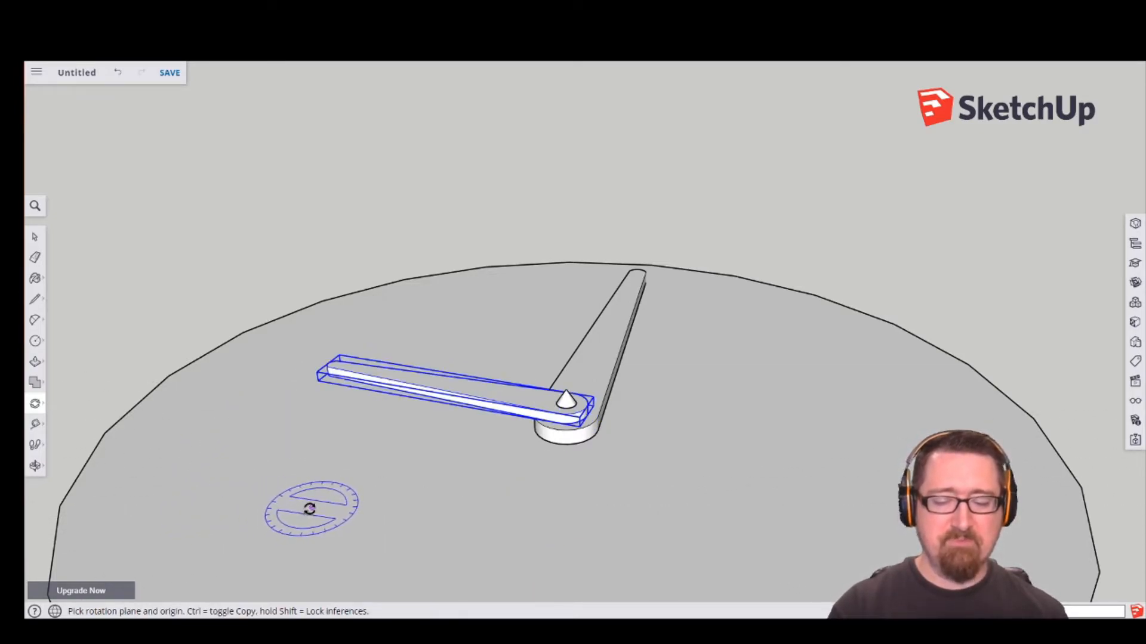
Leave the Rotate tool and select the round hatch door with its two hinge arms on the wall panel.
scroll(331, 507, "down", 3)
middle_click_drag(558, 527, 558, 357)
scroll(567, 360, "down", 5)
middle_click_drag(850, 380, 282, 405, "shift")
scroll(591, 361, "up", 3)
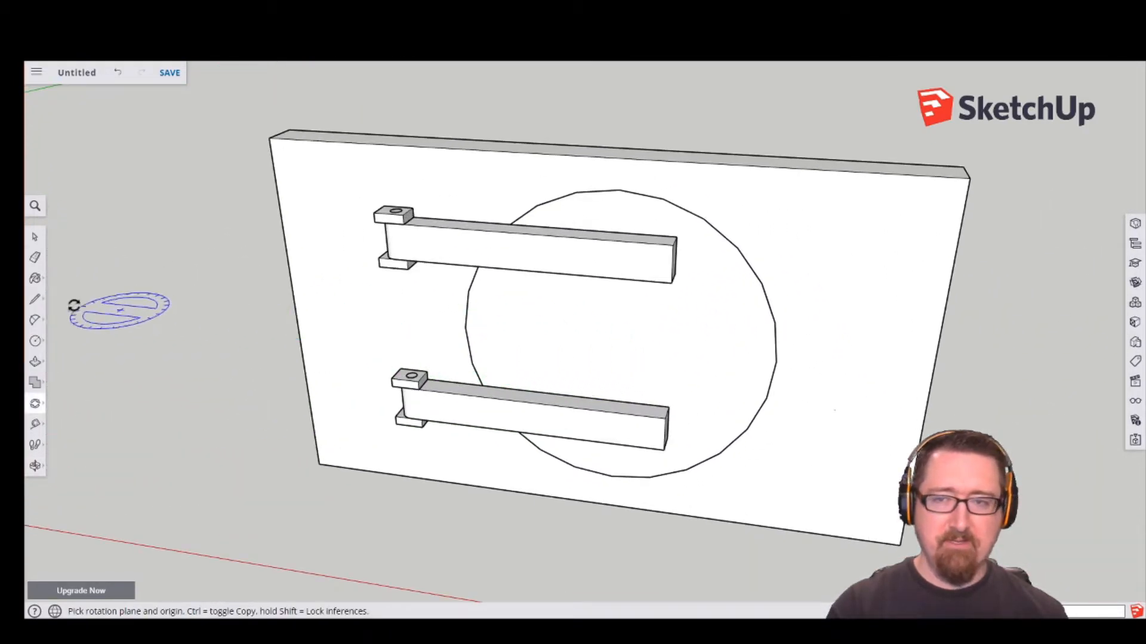
left_click(35, 238)
middle_click_drag(902, 310, 892, 466)
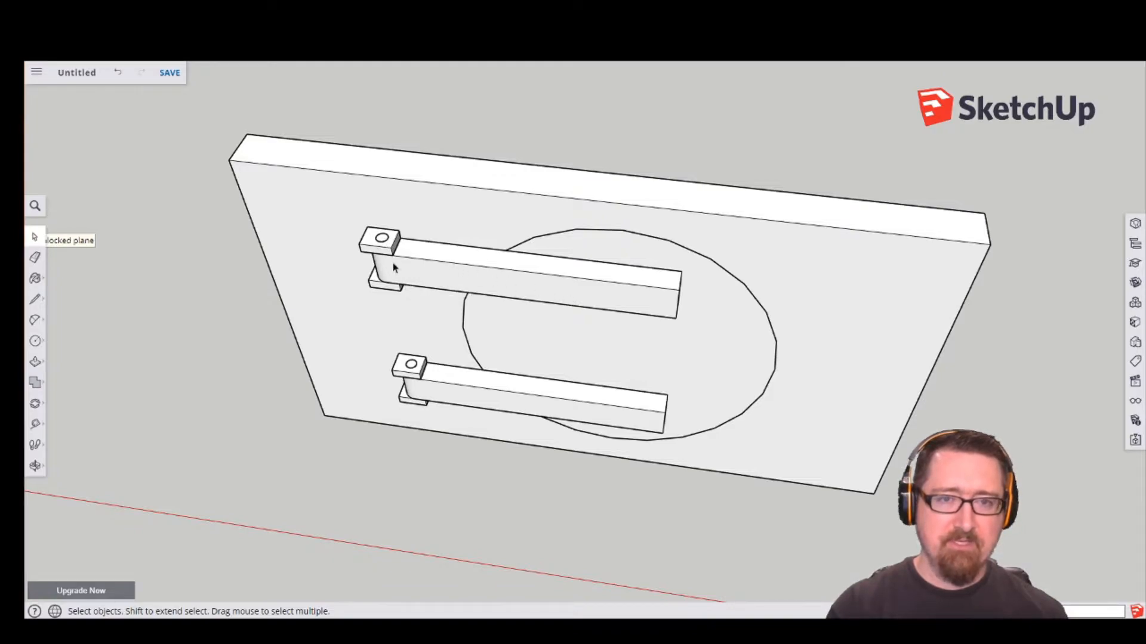
left_click(424, 270)
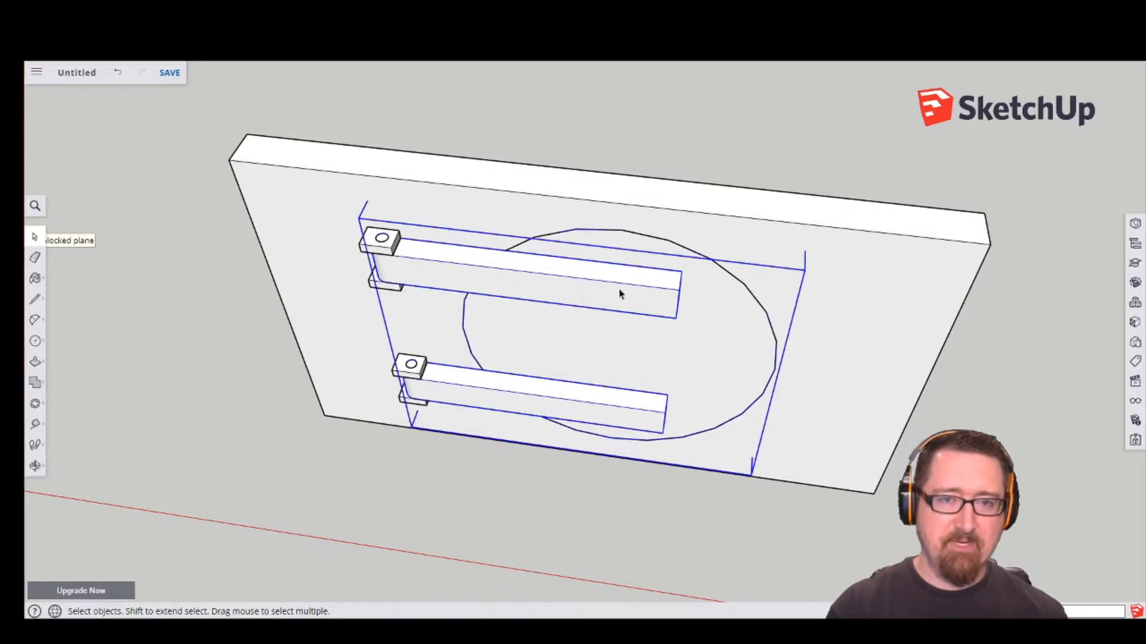
Rotate the hatch open about the centre of the upper hinge pin, using the far end of the upper arm as reference.
scroll(382, 249, "up", 5)
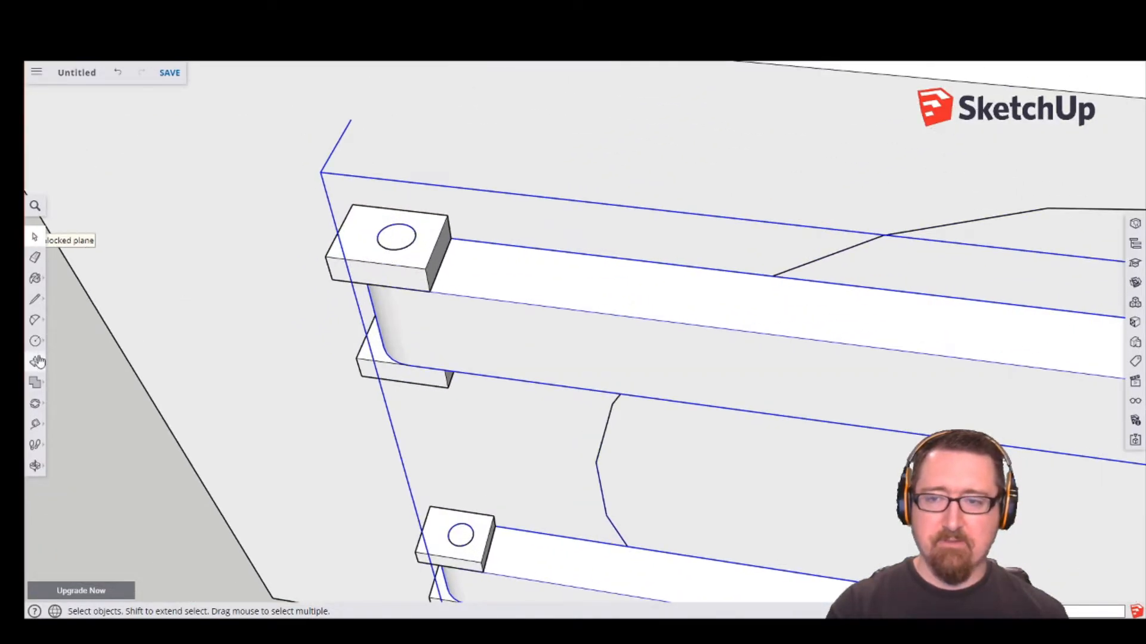
left_click(73, 404)
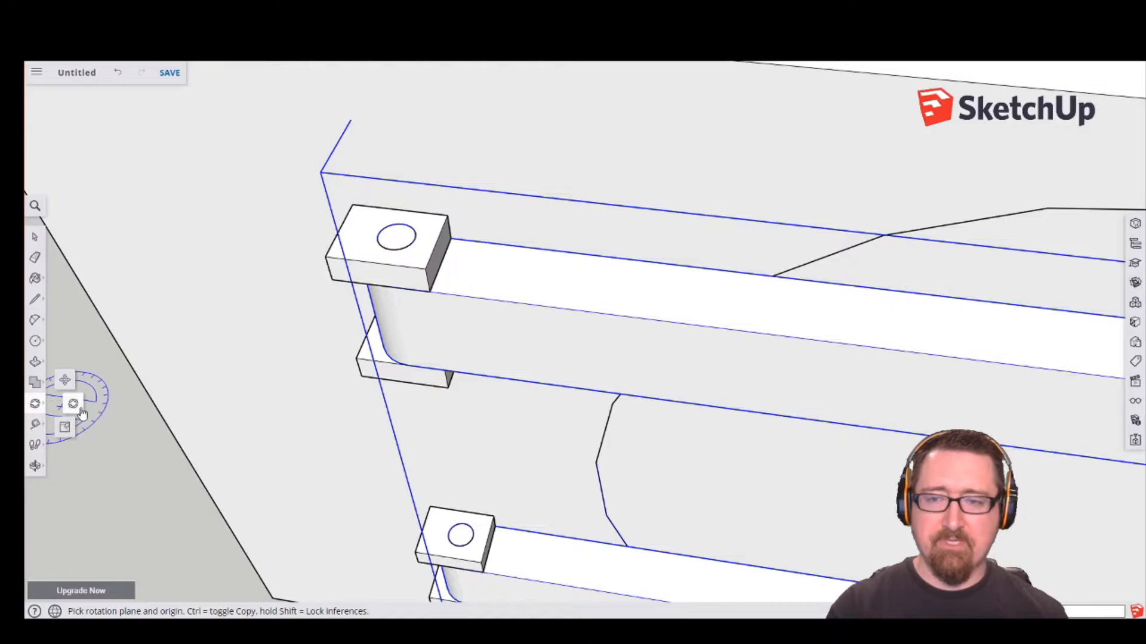
left_click(394, 237)
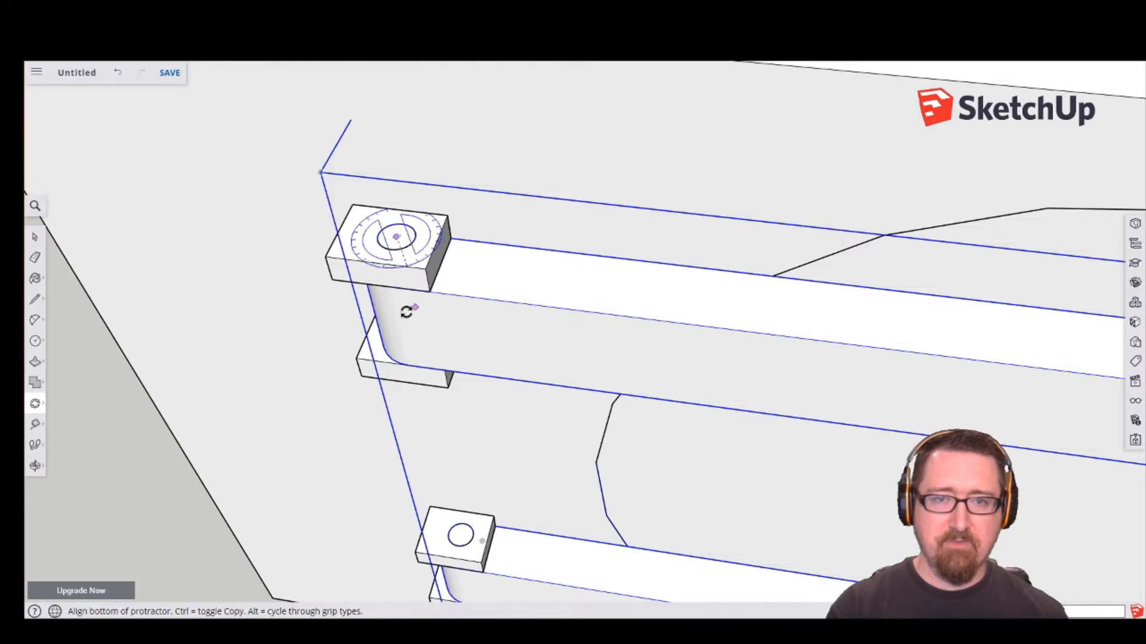
scroll(525, 275, "down", 4)
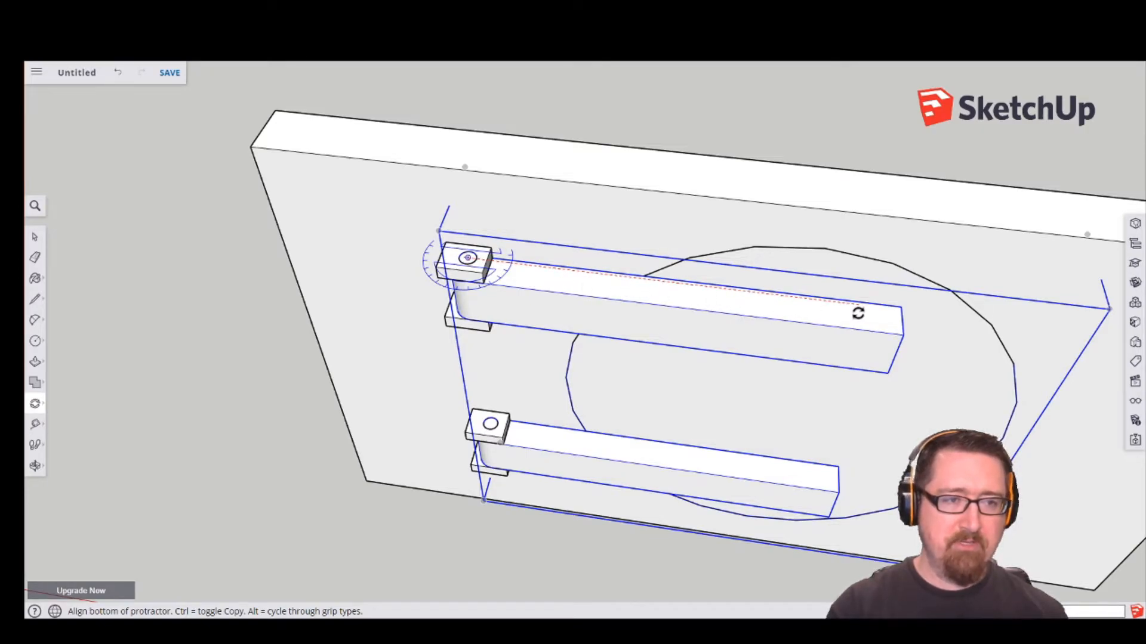
left_click(896, 319)
middle_click_drag(755, 393, 238, 362)
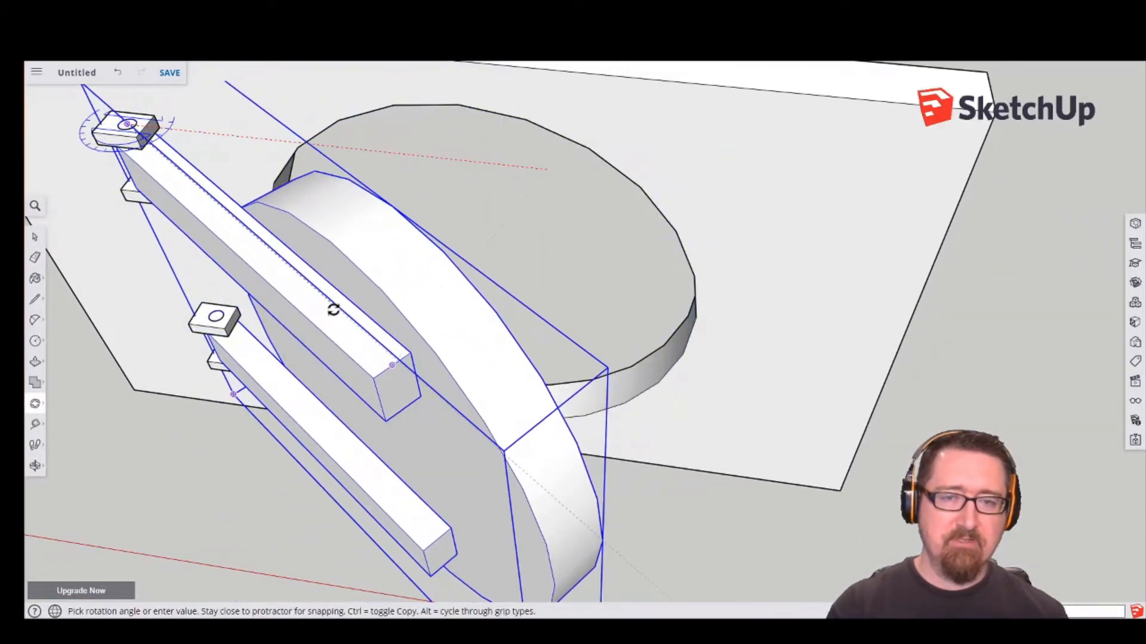
left_click(232, 333)
Clear the selection and examine the opened hatch, its hinges and the round opening in the wall panel.
left_click(35, 241)
key("o")
left_click_drag(567, 499, 547, 286)
key("space")
scroll(551, 291, "down", 3)
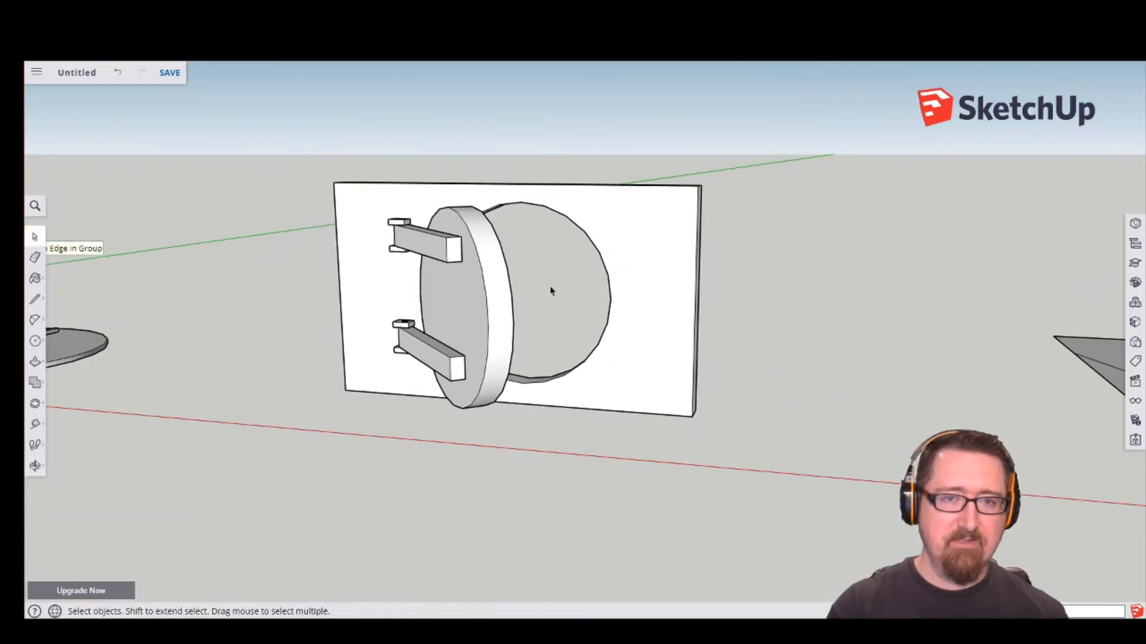
scroll(550, 291, "up", 3)
key("o")
left_click_drag(673, 344, 642, 356)
key("space")
scroll(628, 357, "down", 3)
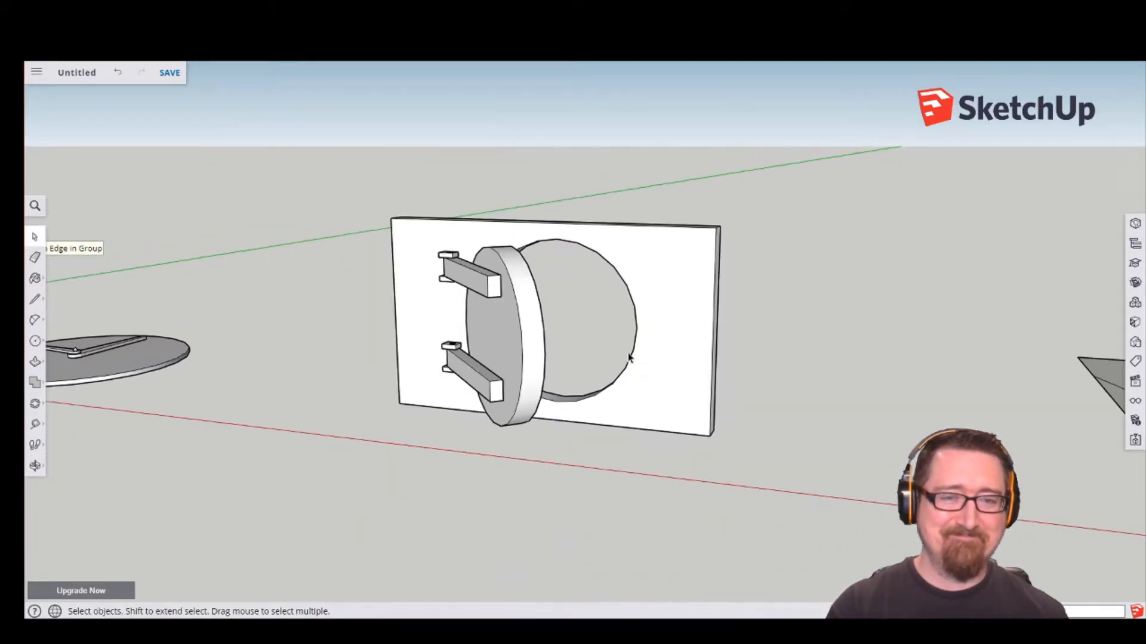
Go to the flat pentagon divided by lines fanning from one corner and select its two leftmost faces.
middle_click_drag(775, 403, 184, 300, "shift")
middle_click_drag(847, 382, 525, 429, "shift")
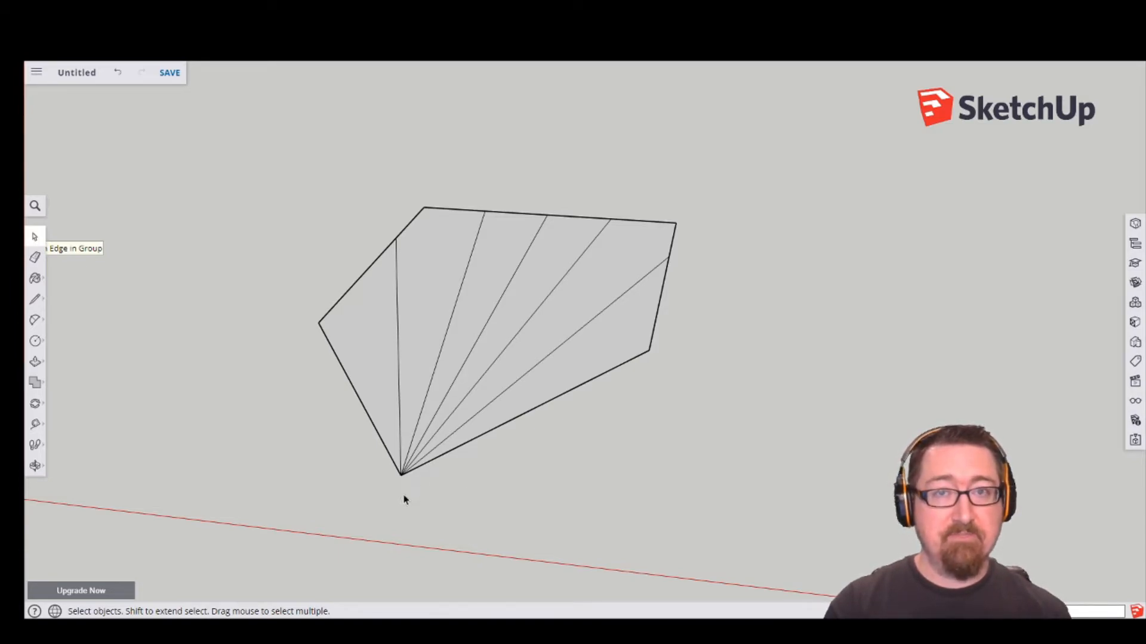
middle_click_drag(405, 524, 477, 516)
middle_click_drag(549, 482, 365, 435)
middle_click_drag(337, 318, 493, 435)
left_click_drag(270, 169, 556, 570)
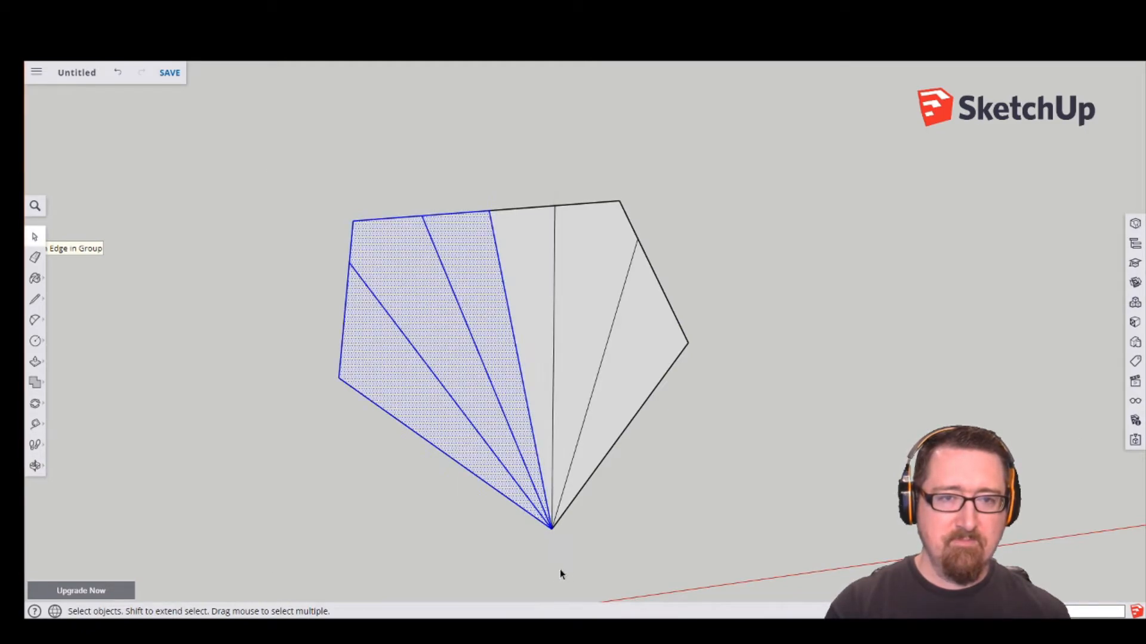
left_click(628, 534)
middle_click_drag(633, 532, 415, 391)
left_click_drag(297, 193, 479, 557)
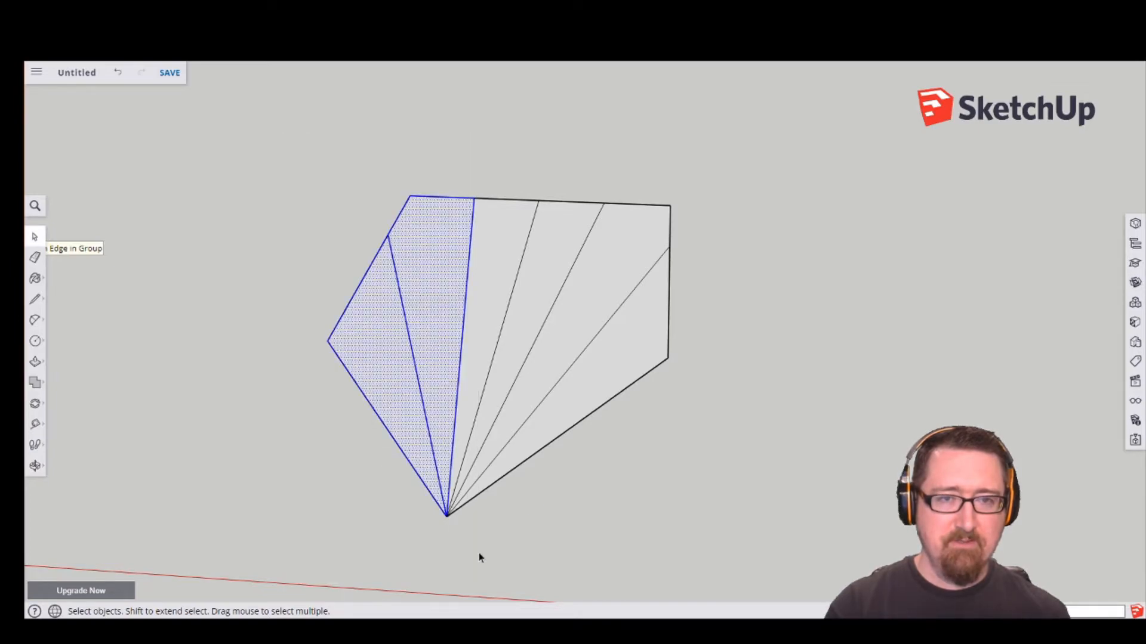
Rotate the two selected faces upward, using the middle fan line from the shared corner to its far endpoint as the rotation axis.
middle_click_drag(505, 549, 588, 486)
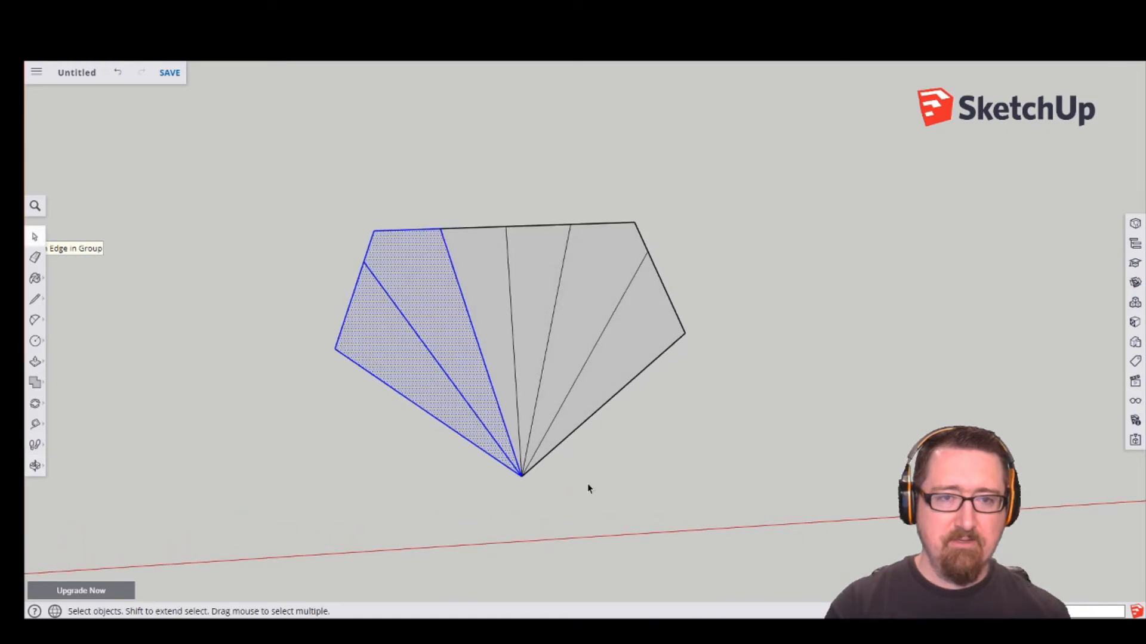
left_click(34, 404)
middle_click_drag(358, 485, 509, 514)
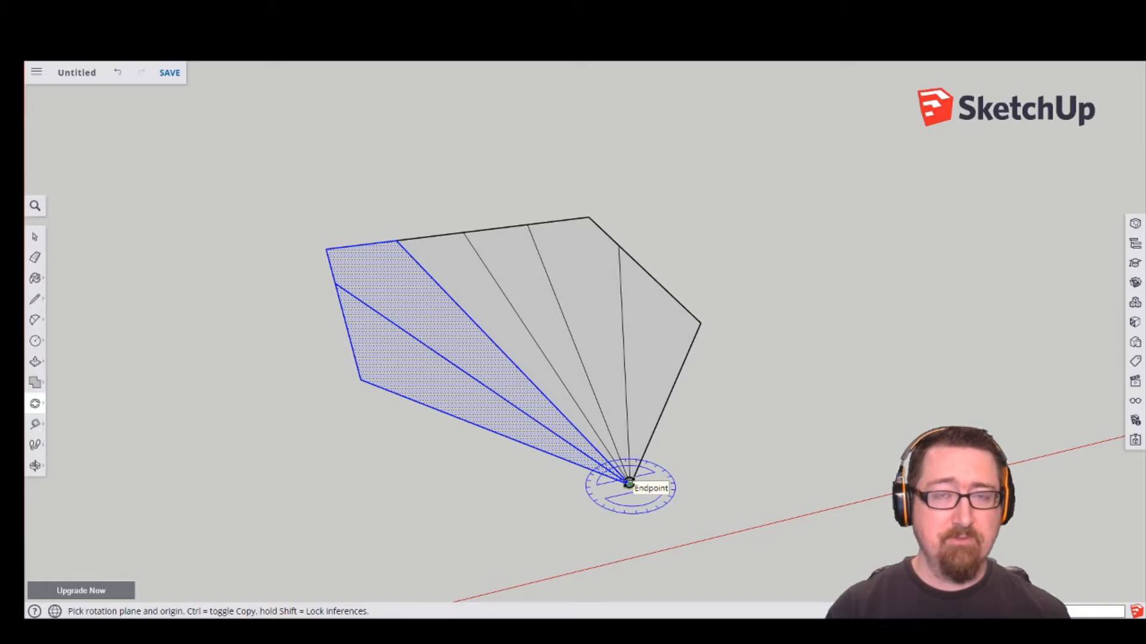
left_click(630, 484)
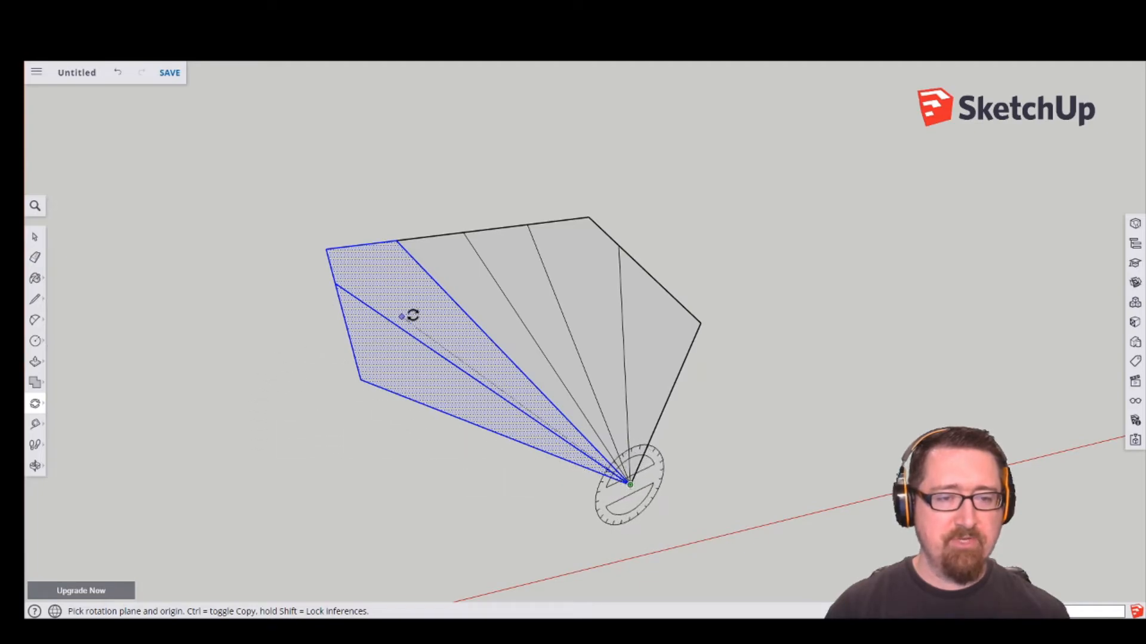
middle_click_drag(726, 457, 622, 388)
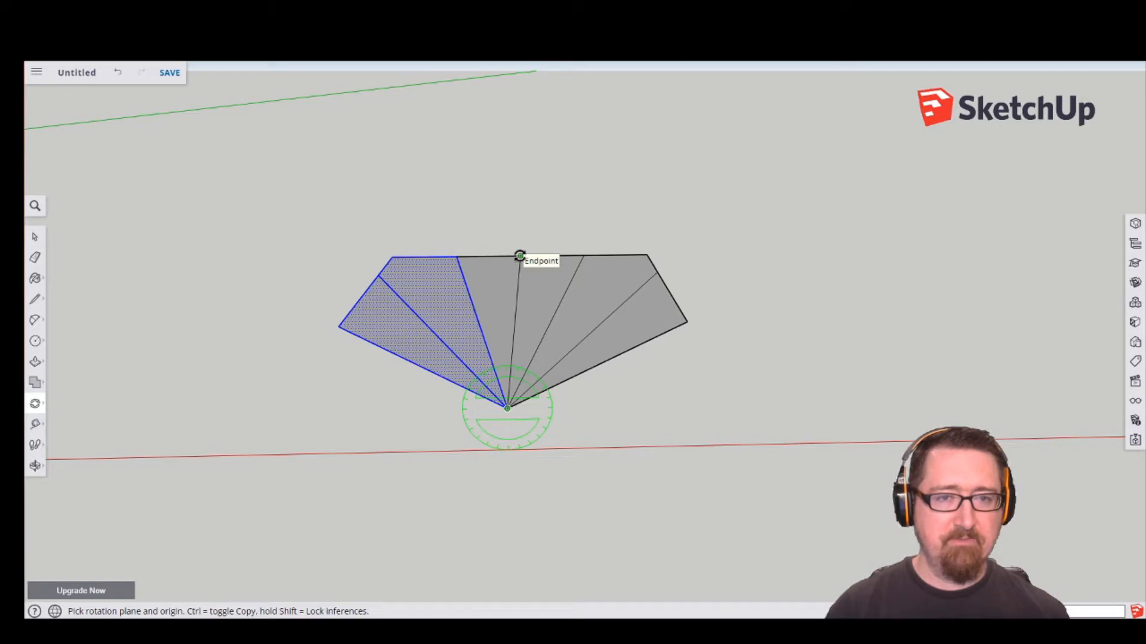
left_click_drag(520, 256, 517, 258)
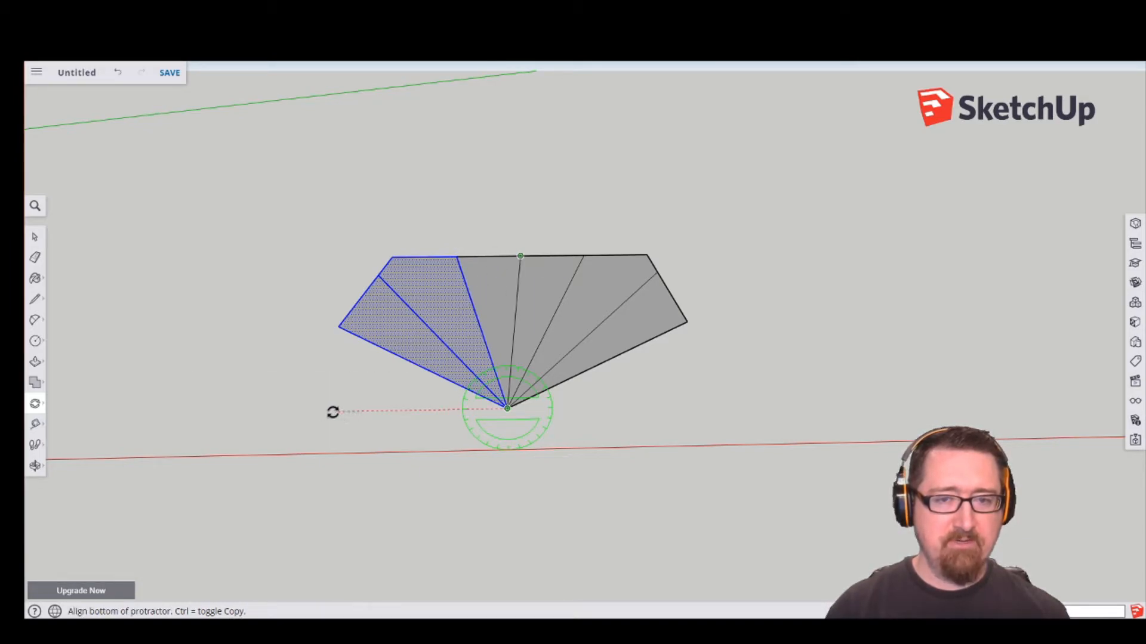
left_click(311, 409)
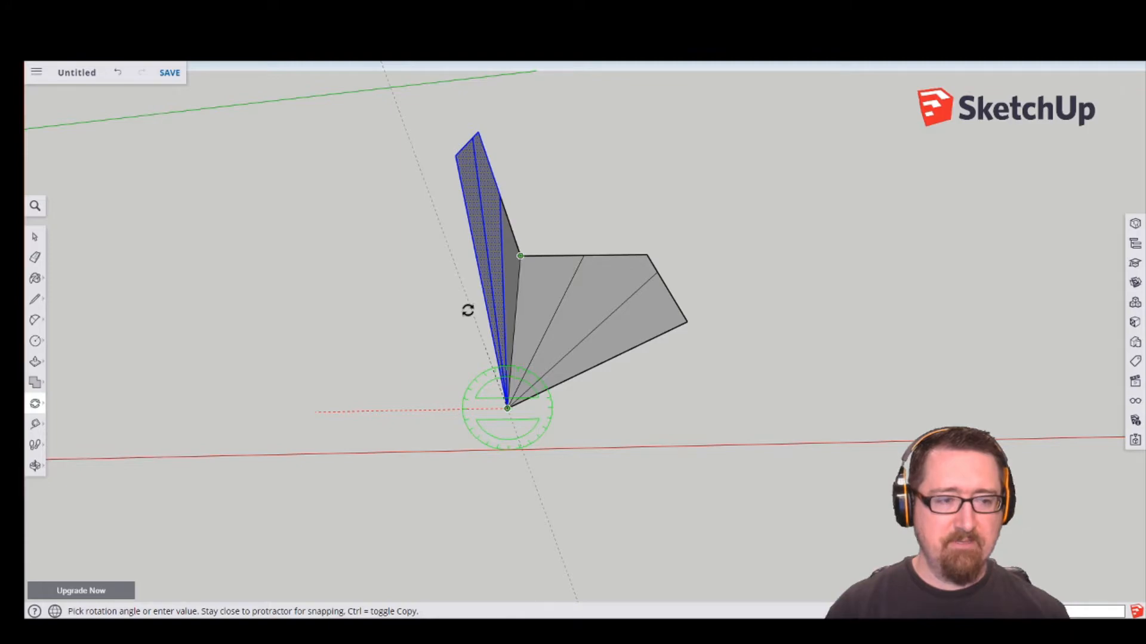
left_click(468, 310)
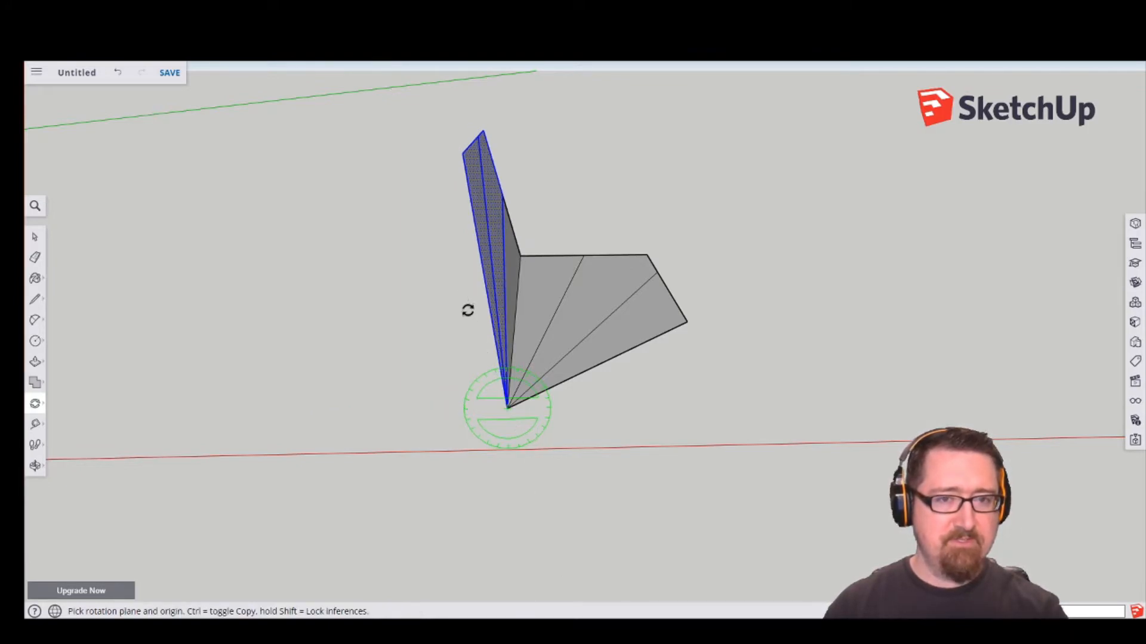
Clear the selection and select the three faces that still lie flat on the other side of the fold.
left_click(34, 238)
left_click(369, 305)
middle_click_drag(474, 350, 492, 410)
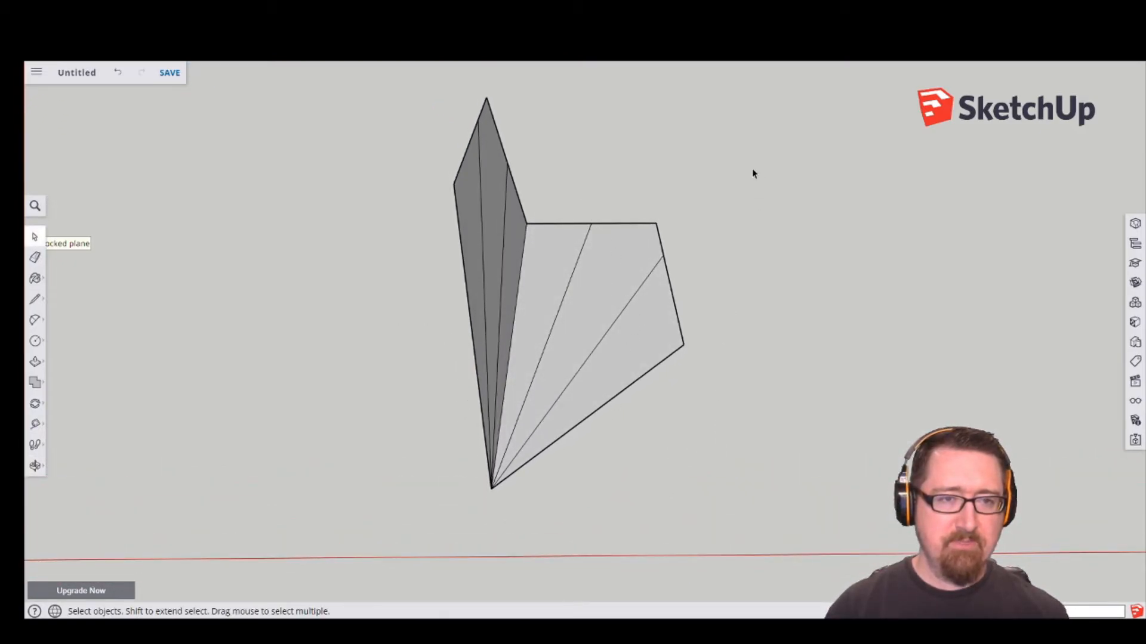
left_click_drag(549, 467, 549, 467)
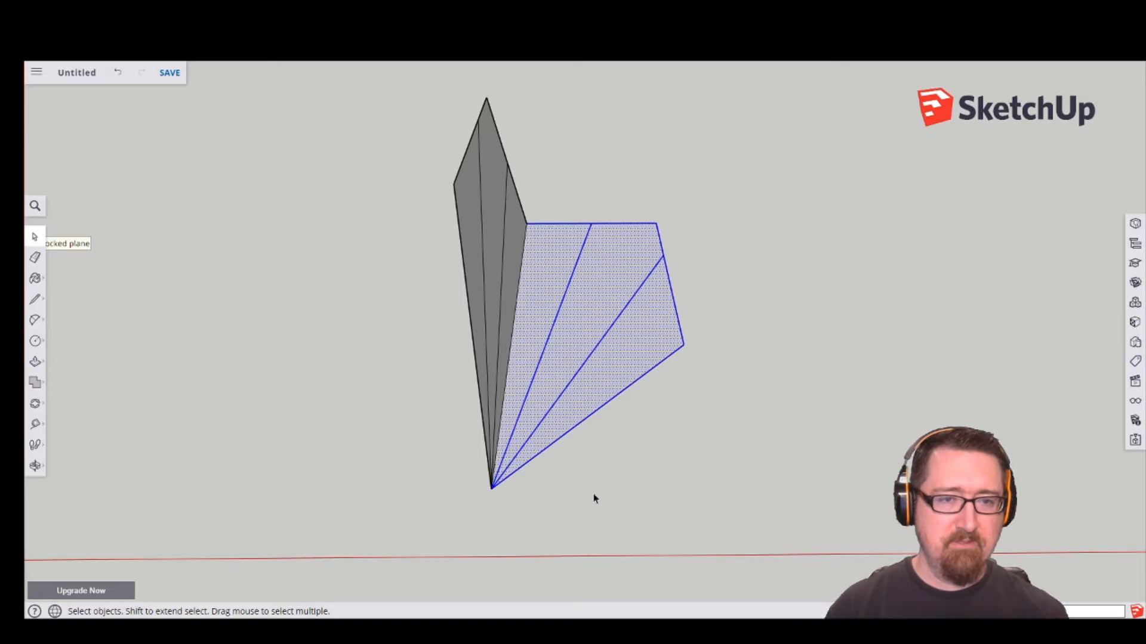
middle_click_drag(567, 524, 529, 464)
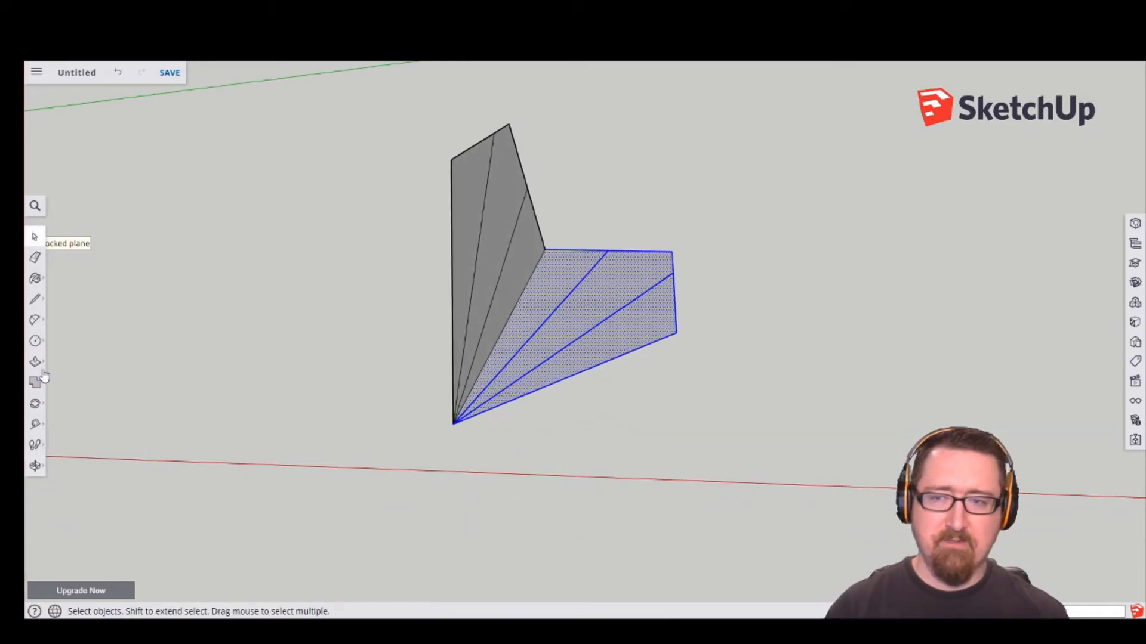
Rotate the selected half upward about the same middle fold line, taking the red axis direction as reference, and clear the selection.
left_click(36, 404)
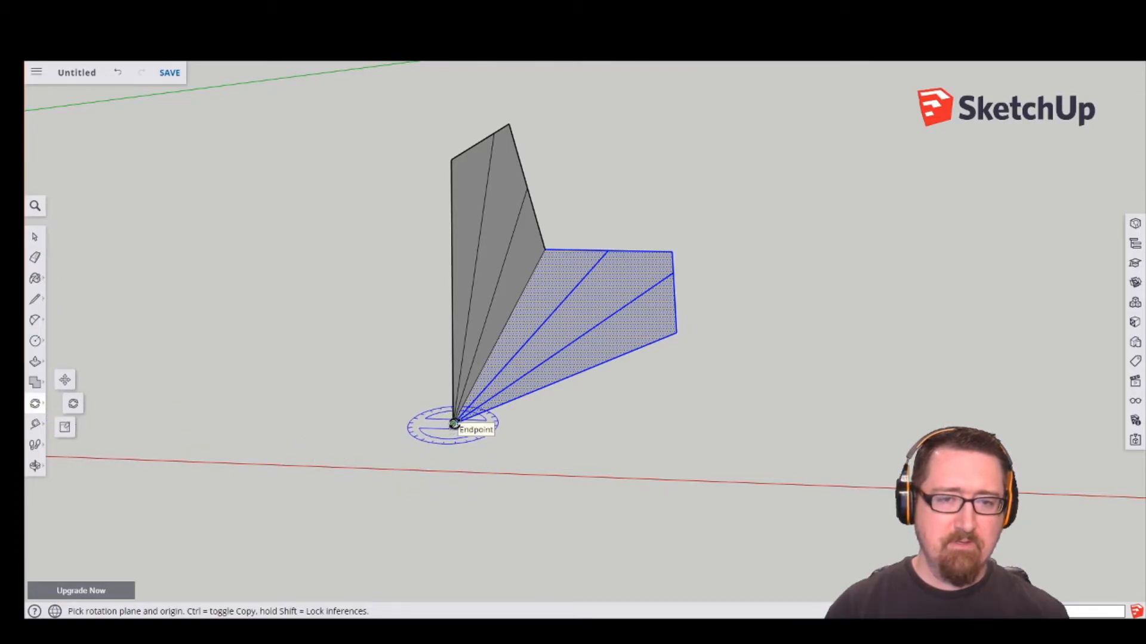
left_click_drag(454, 424, 544, 261)
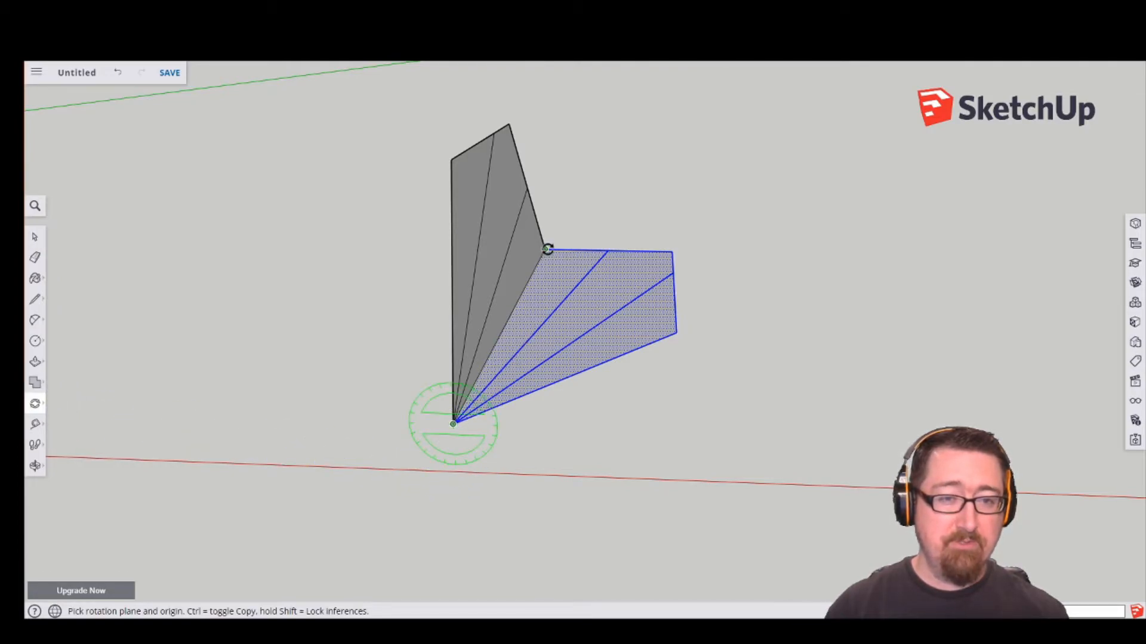
left_click_drag(547, 249, 547, 249)
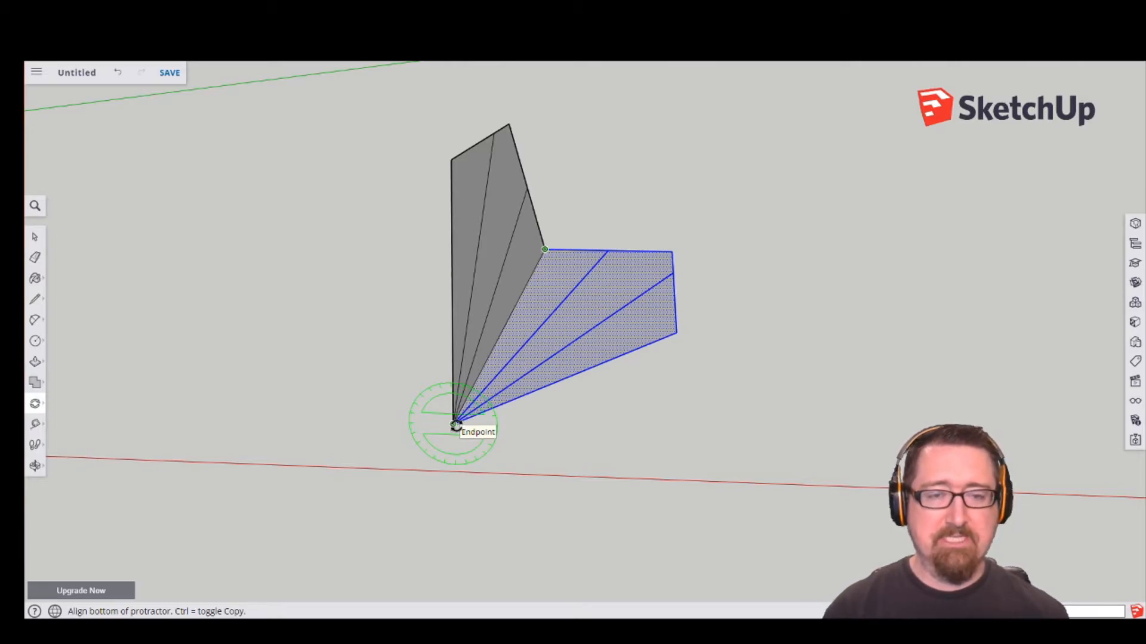
left_click(455, 425)
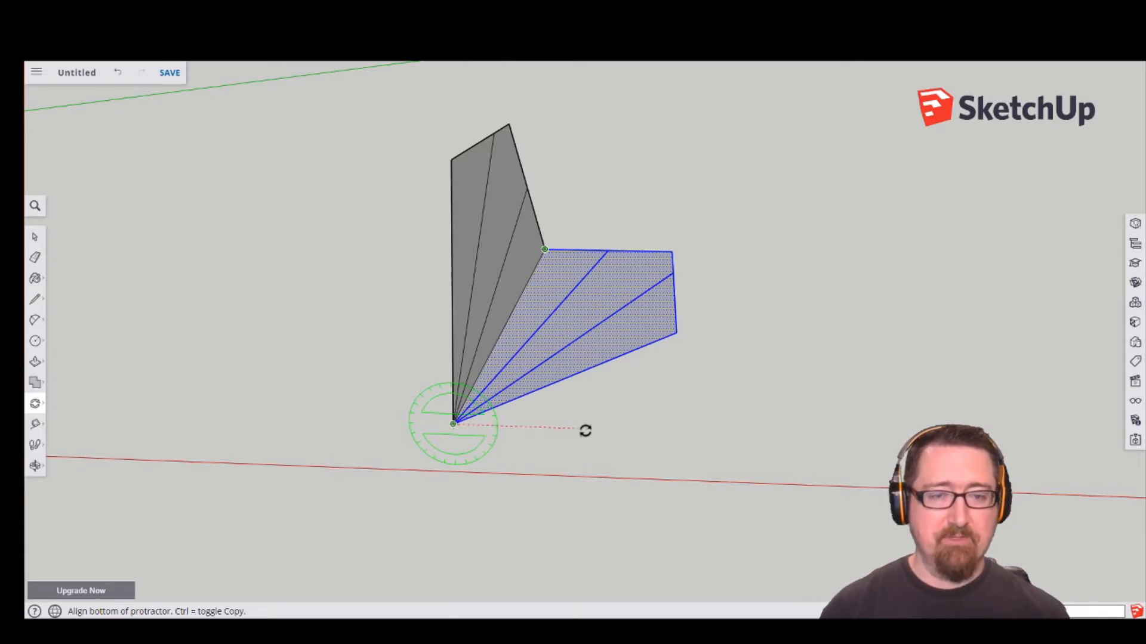
left_click(686, 436)
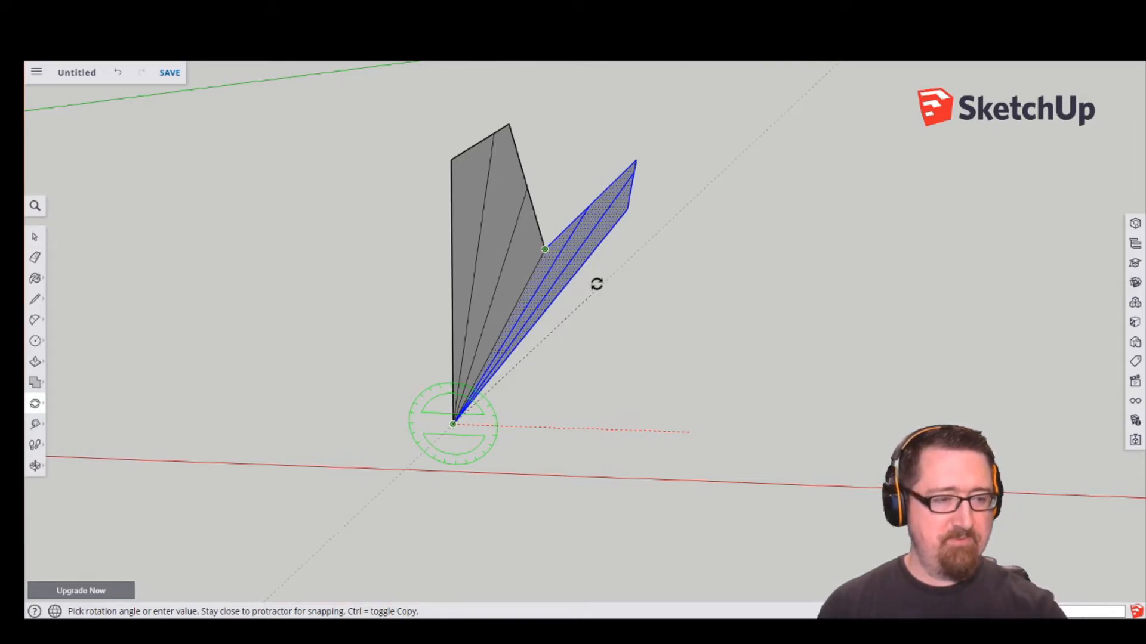
left_click(597, 284)
middle_click_drag(440, 456, 522, 457)
key("q")
left_click(36, 237)
left_click(265, 348)
Select the outer faces of the newly folded half, including the small triangle at its far corner, leaving out the face beside the keel fold.
middle_click_drag(729, 361, 555, 335)
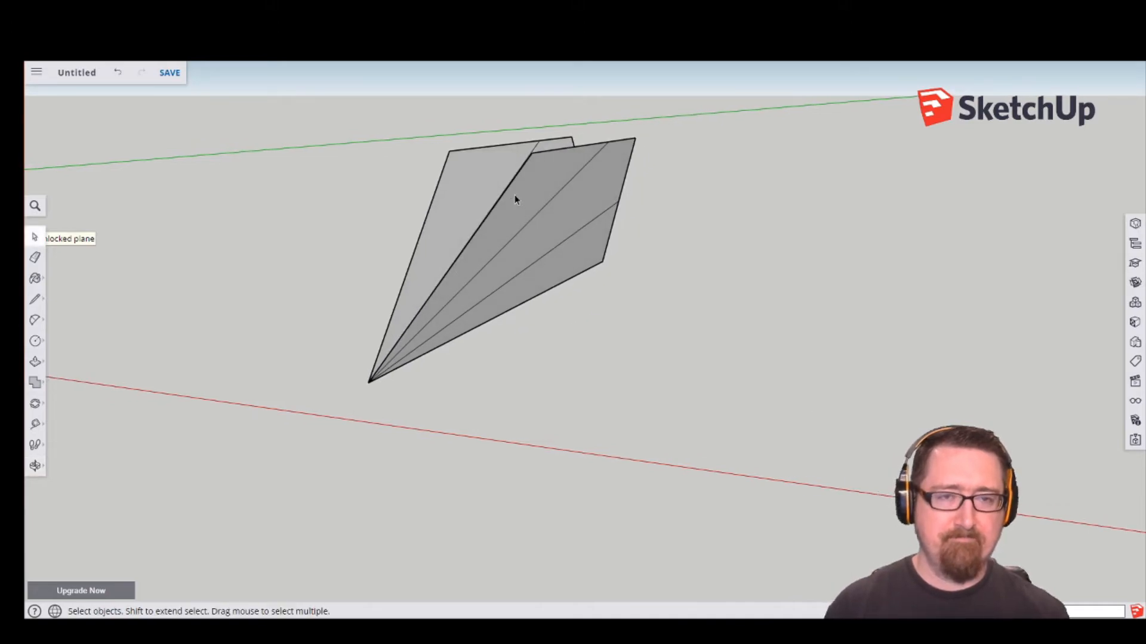
left_click(530, 199)
left_click(555, 216, "shift")
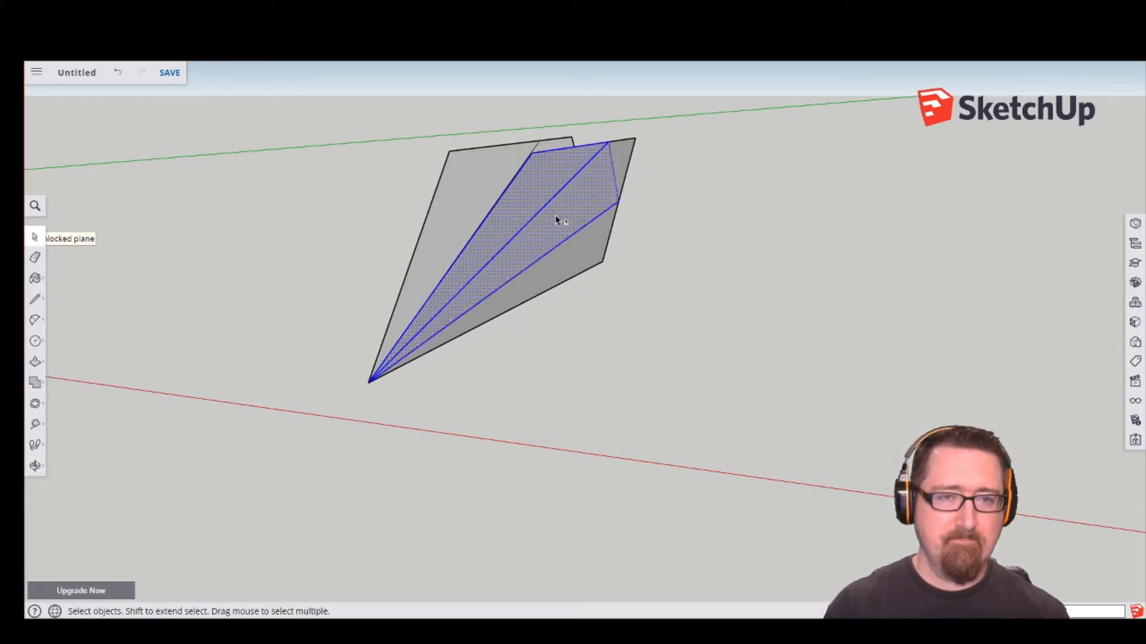
left_click(624, 155, "shift")
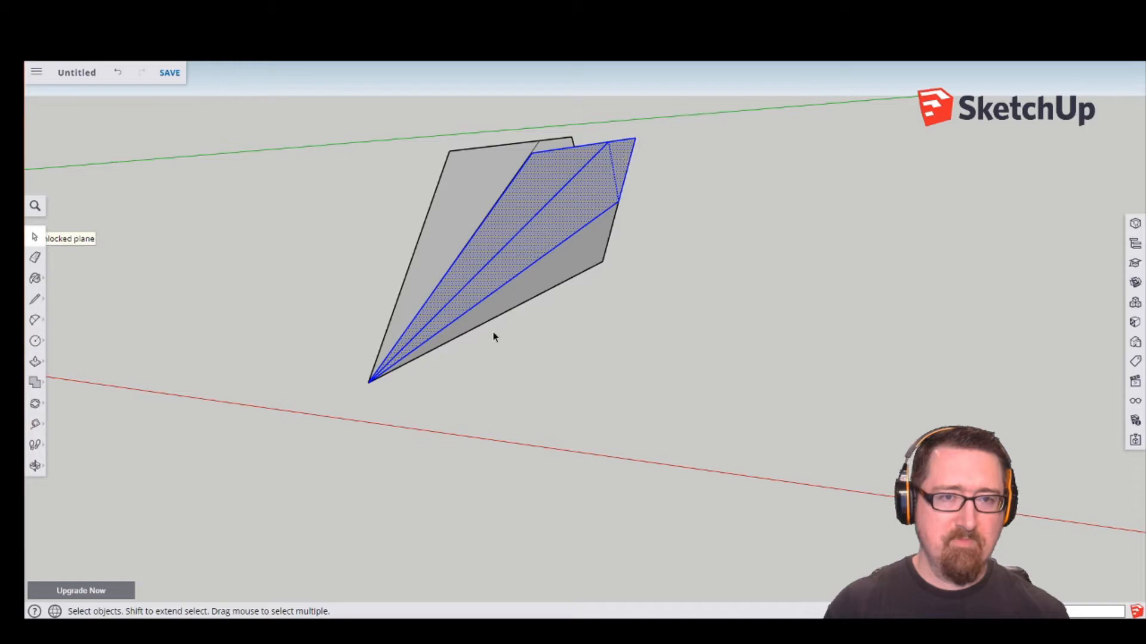
mouse_move(486, 340)
middle_mouse_down()
mouse_move(491, 330)
mouse_move(561, 333)
mouse_move(601, 350)
mouse_move(467, 333)
mouse_move(489, 335)
middle_mouse_up()
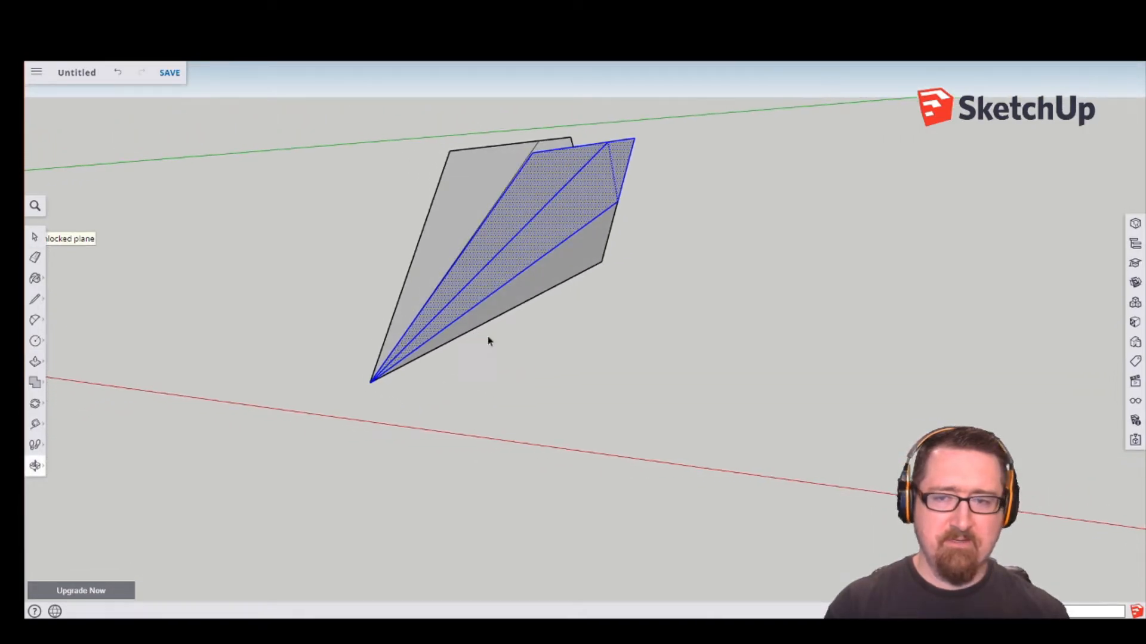
Rotate the selected wing faces outward about the fan line from the shared corner to the endpoint on the outline edge.
left_click(35, 405)
left_click(370, 382)
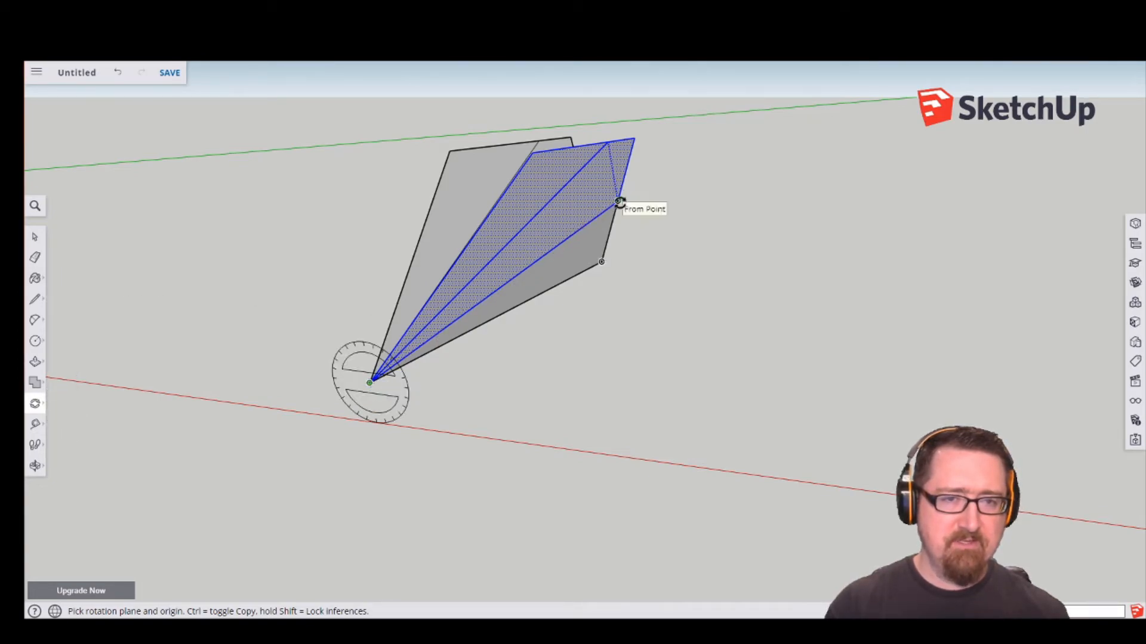
middle_click_drag(493, 394, 600, 337)
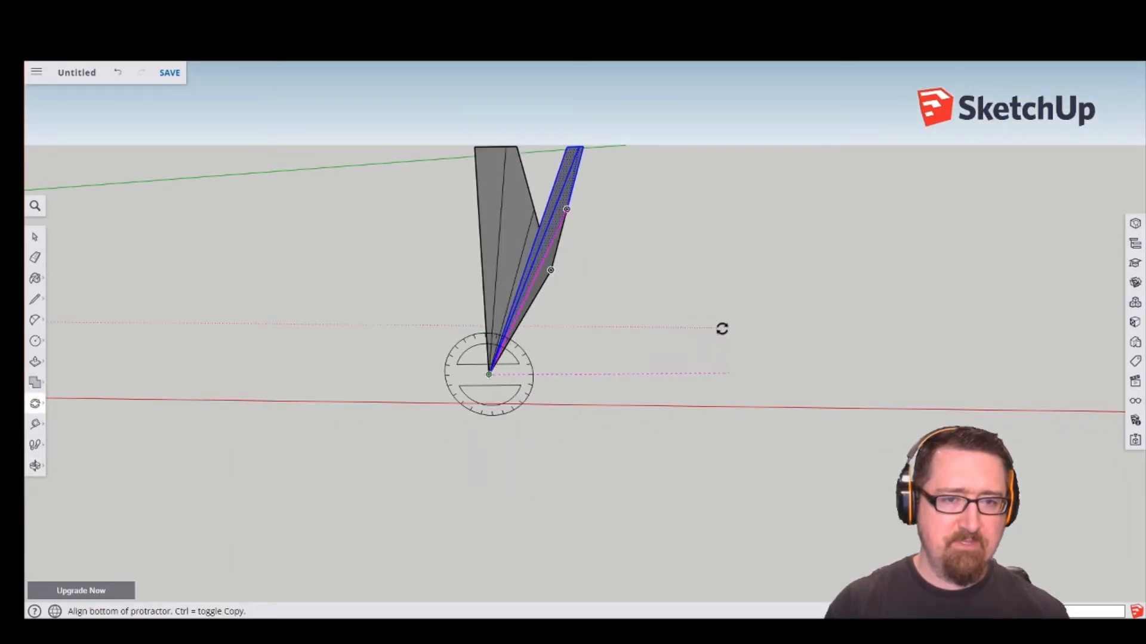
left_click(764, 341)
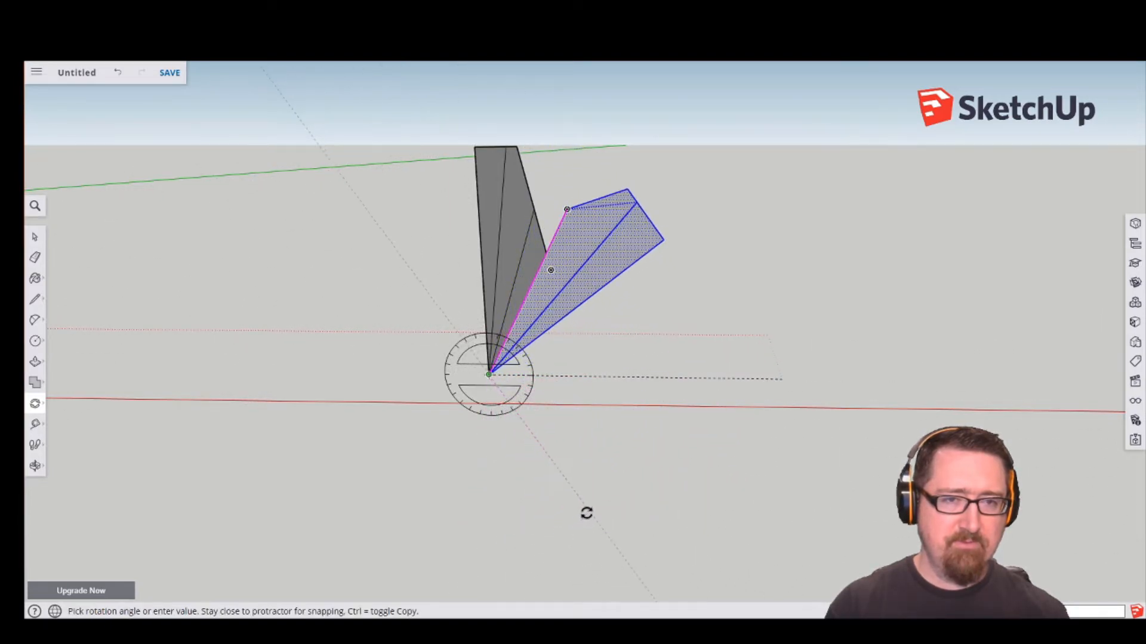
left_click(578, 521)
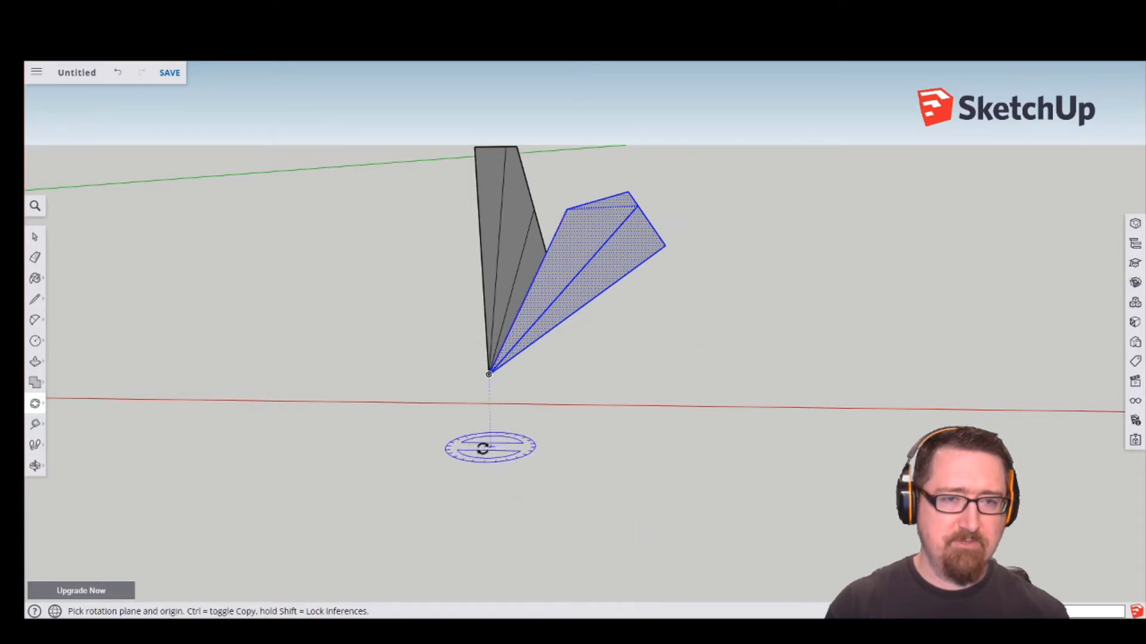
key("o")
left_click_drag(509, 441, 529, 479)
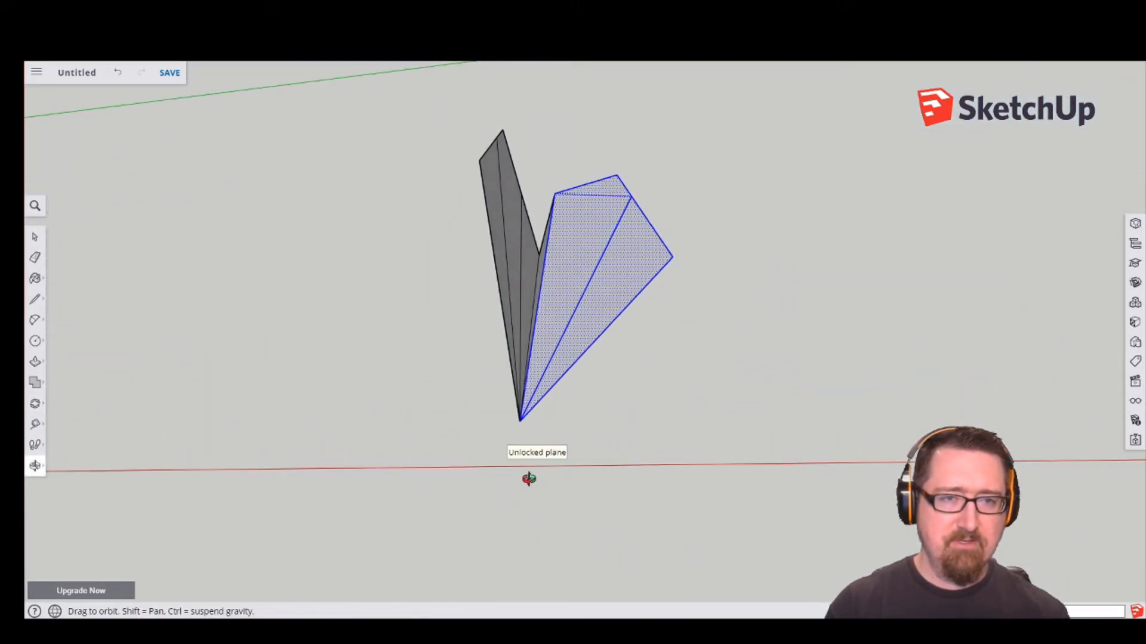
Clear the selection and select the matching wing faces with their small corner triangle on the opposite half of the plane.
left_click(35, 238)
left_click(429, 406)
middle_click_drag(506, 406, 513, 271)
left_click(510, 226)
left_click(482, 176, "shift")
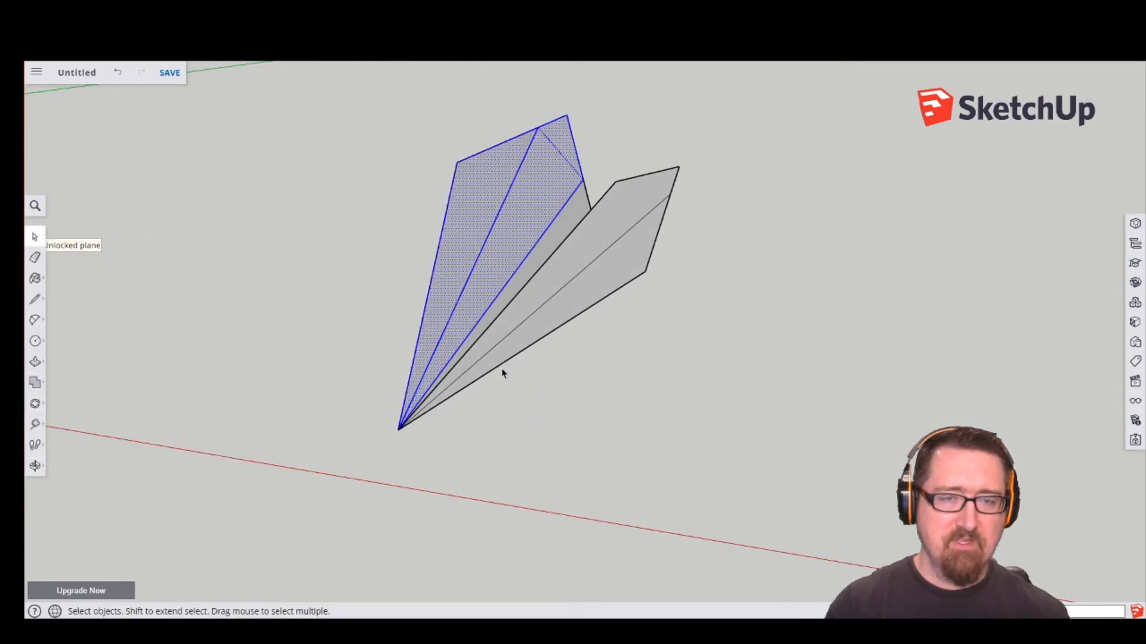
middle_click_drag(461, 423, 504, 402)
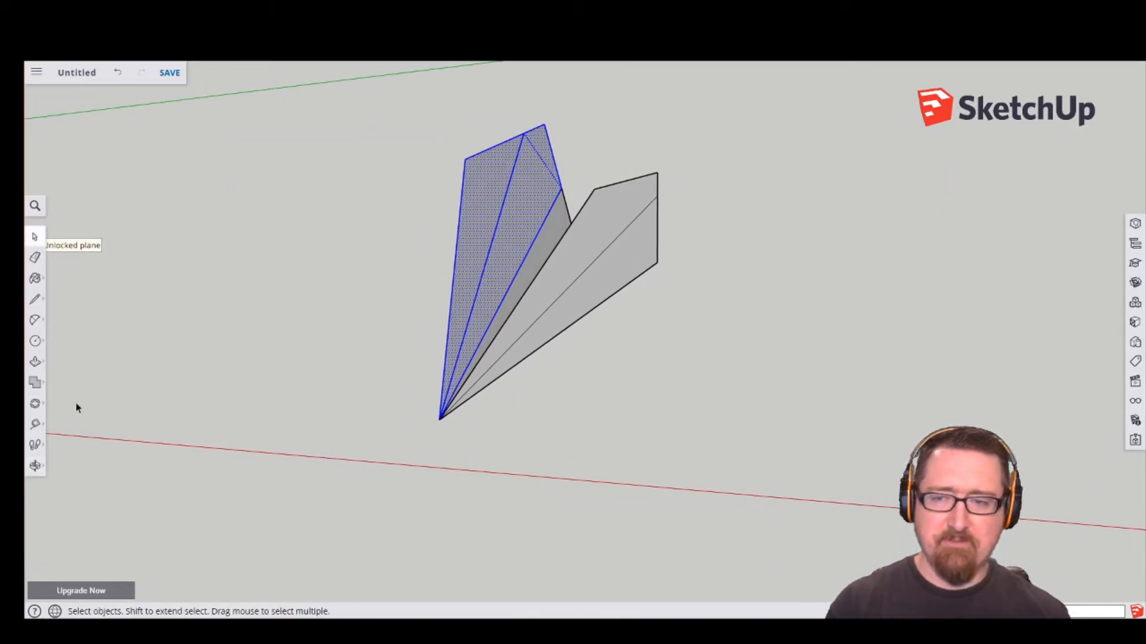
Rotate the selected wing faces outward by 60 degrees about the fan line that borders the keel face.
left_click(36, 405)
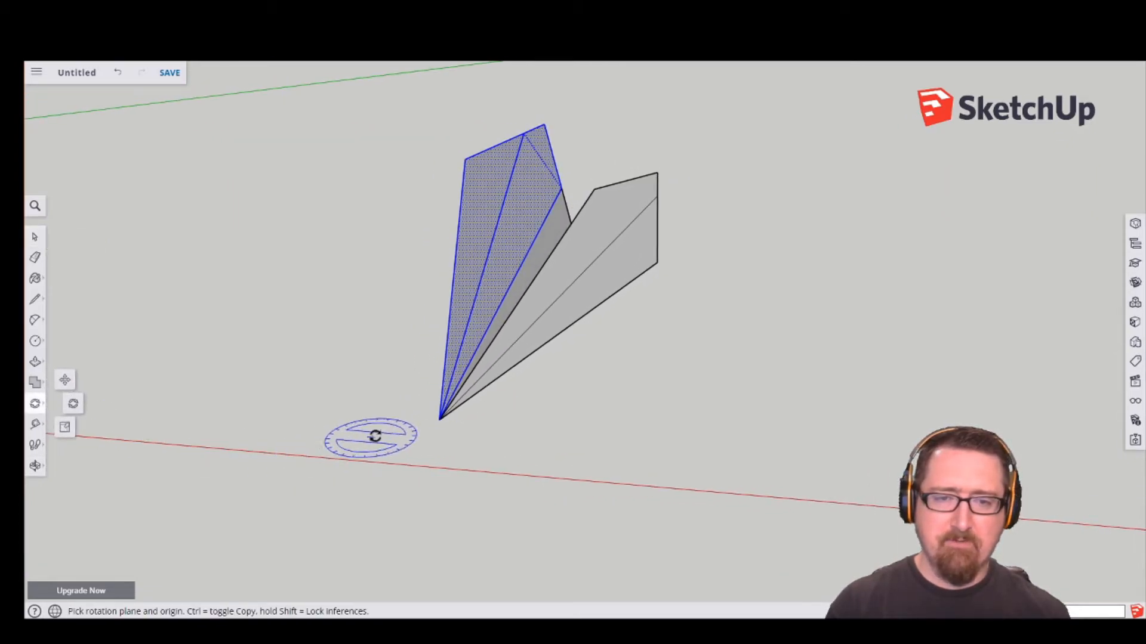
left_click(439, 418)
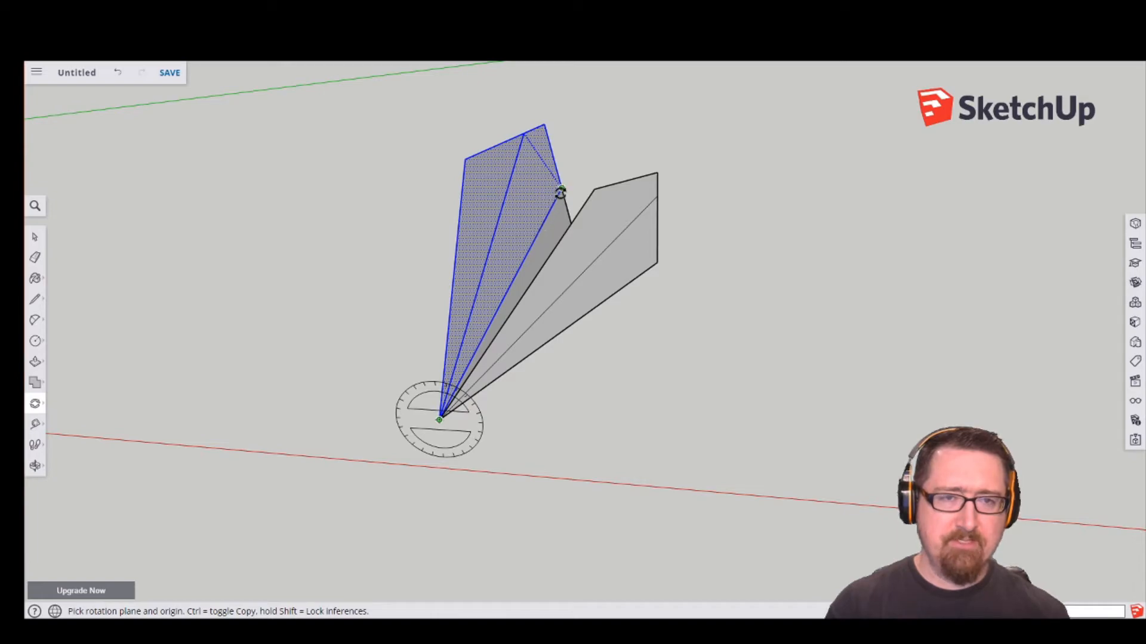
left_click_drag(562, 189, 552, 206)
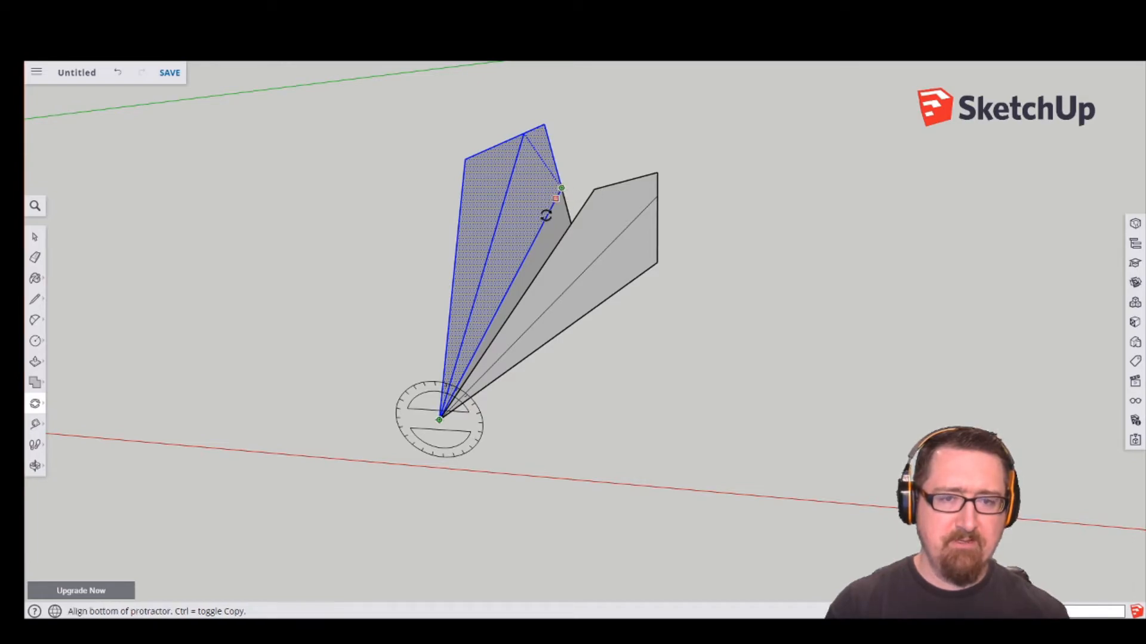
left_click_drag(440, 421, 273, 411)
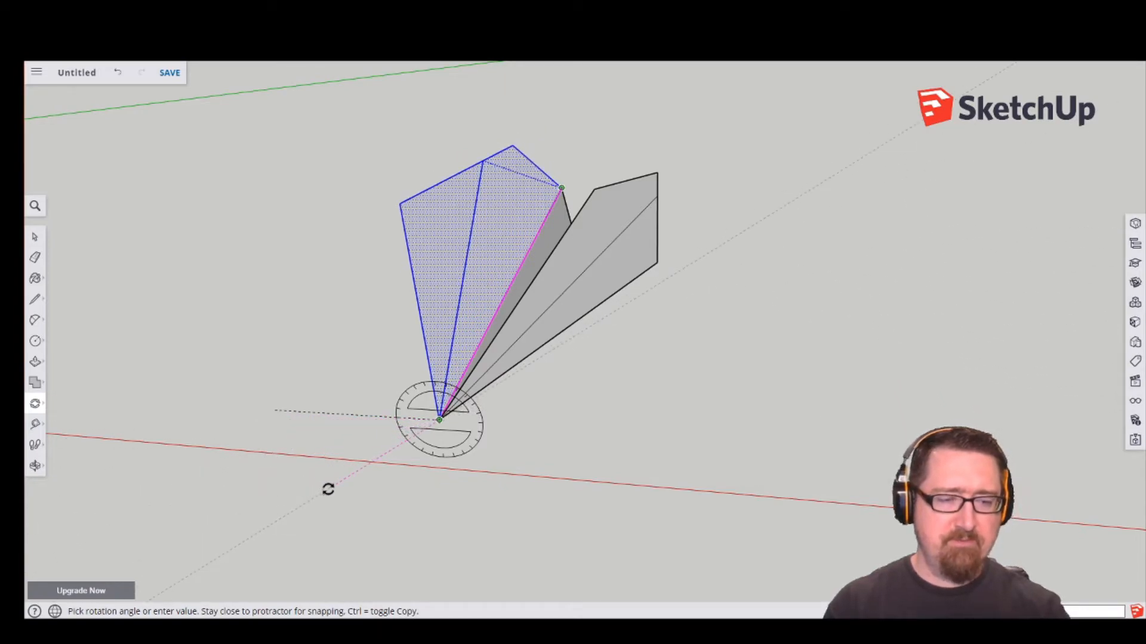
type("60")
key("Return")
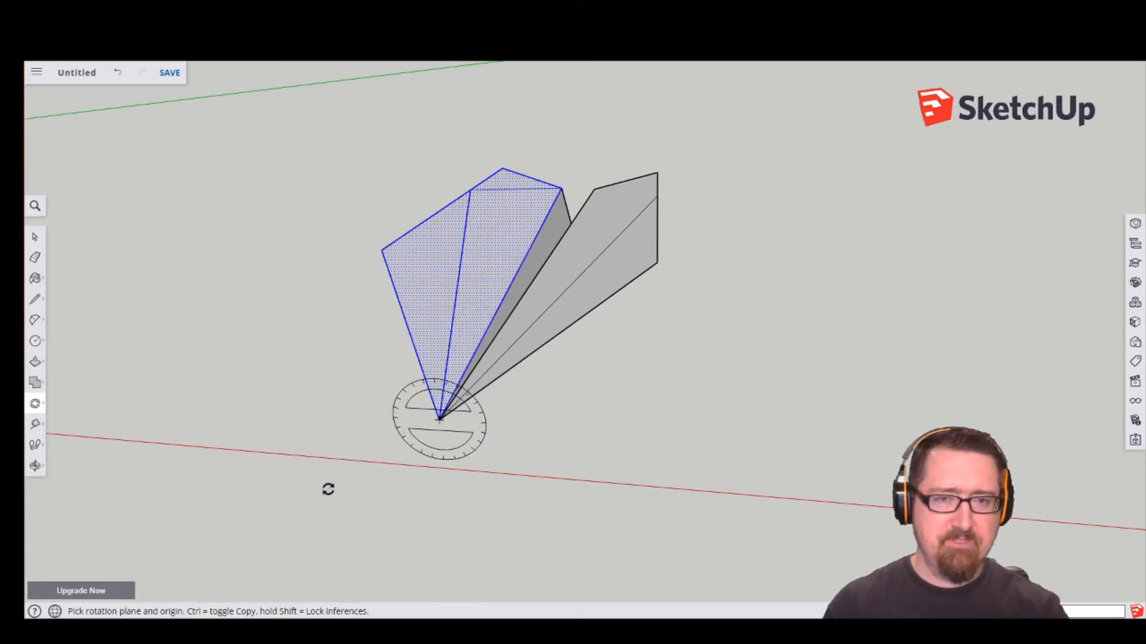
Clear the selection and select the outermost triangular face of the wing just folded out.
left_click(32, 238)
left_click(322, 390)
middle_click_drag(322, 391, 653, 309)
double_click(656, 301)
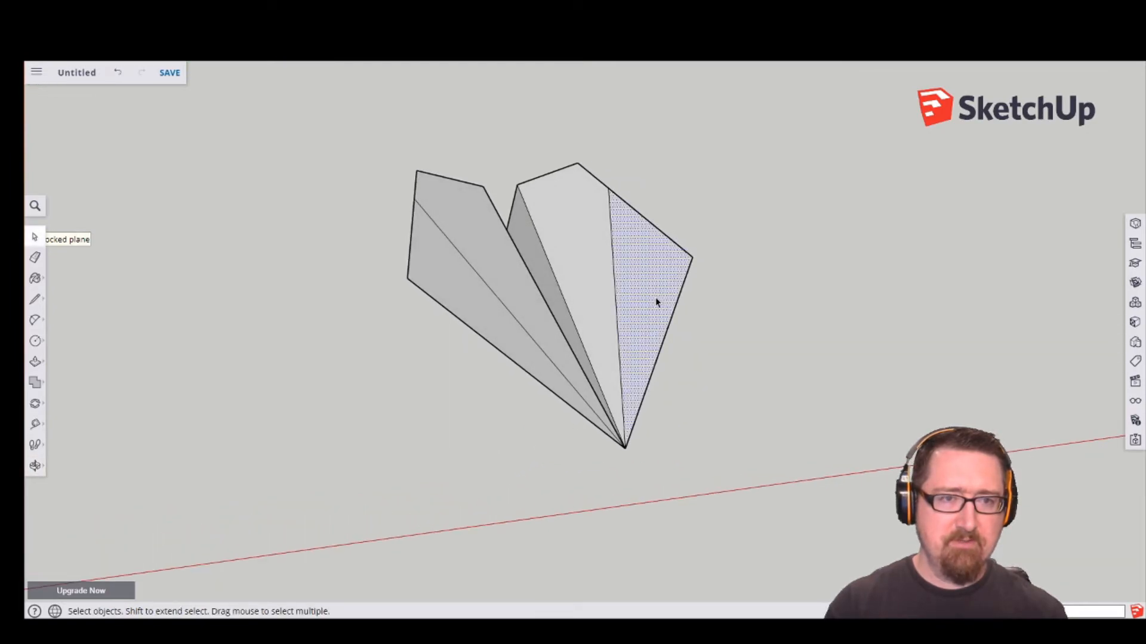
Rotate the outermost wing face inward about its adjoining fan line so it folds back toward the keel, and leave the Rotate tool.
left_click(35, 403)
left_click_drag(636, 311, 608, 187)
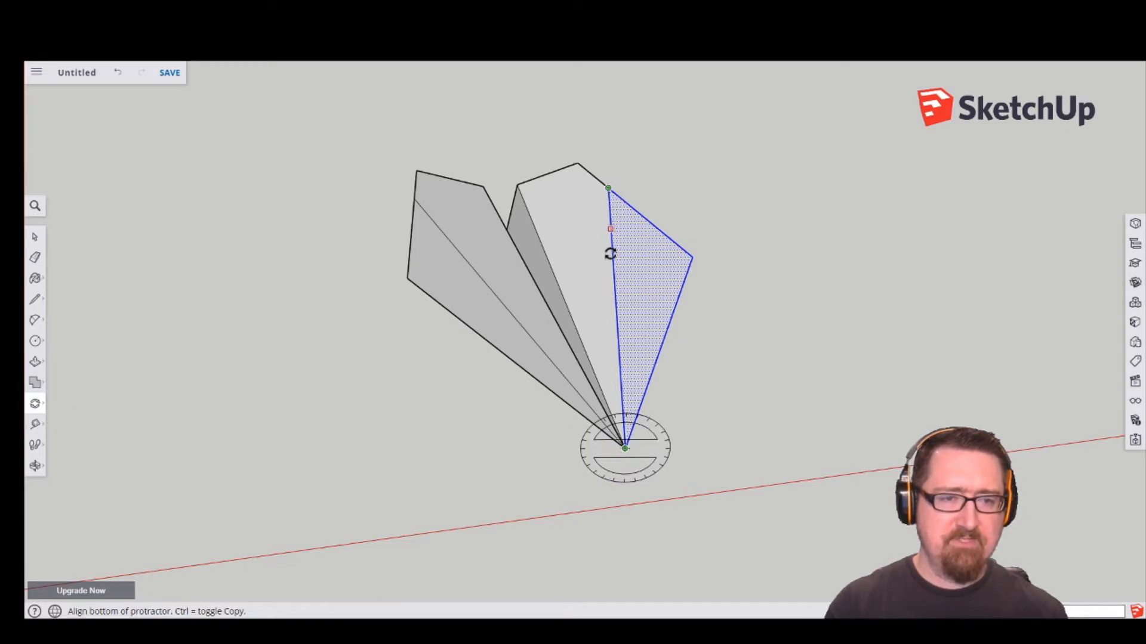
left_click(742, 449)
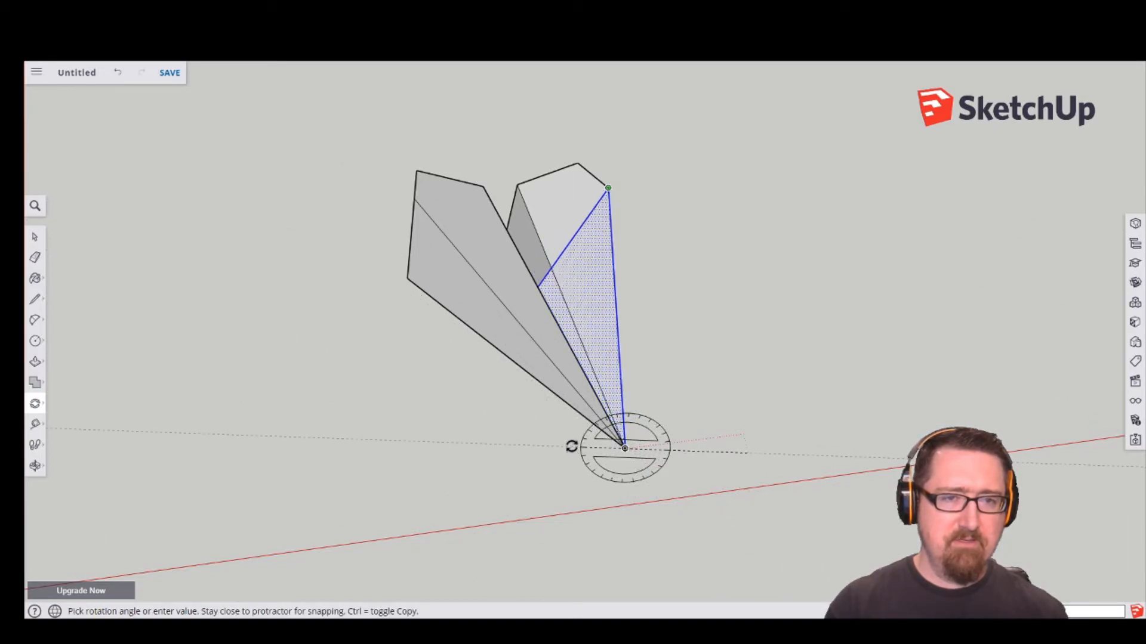
left_click(572, 446)
middle_click_drag(690, 450, 576, 435)
left_click(35, 237)
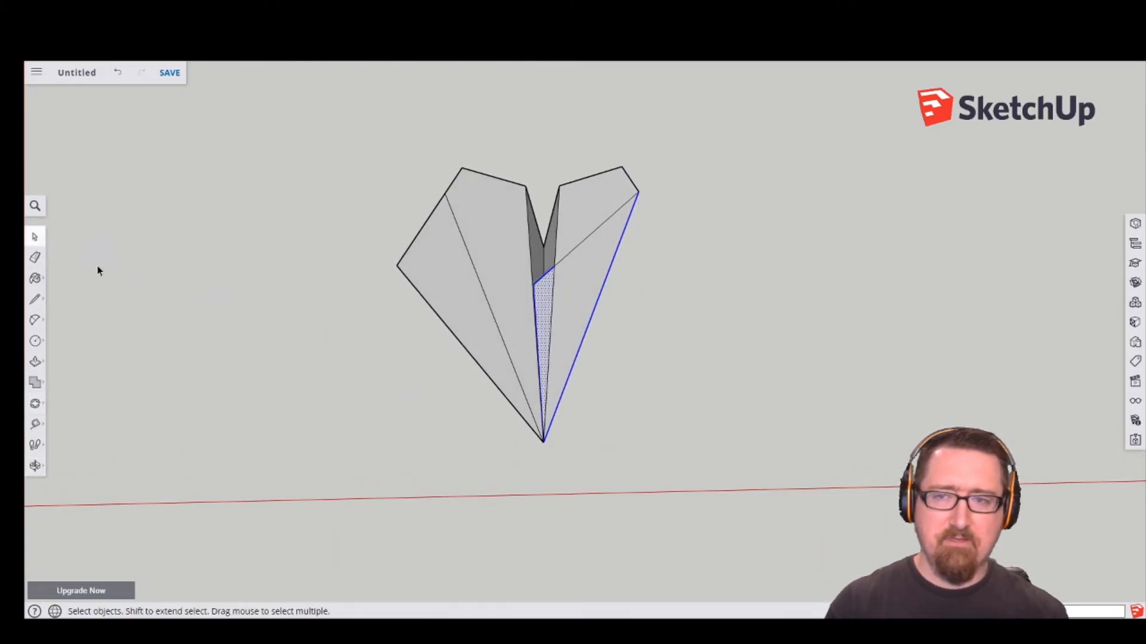
Rotate the outermost face of the opposite wing inward about its adjoining fan line so it folds toward the keel, and clear the selection.
double_click(440, 278)
left_click(35, 404)
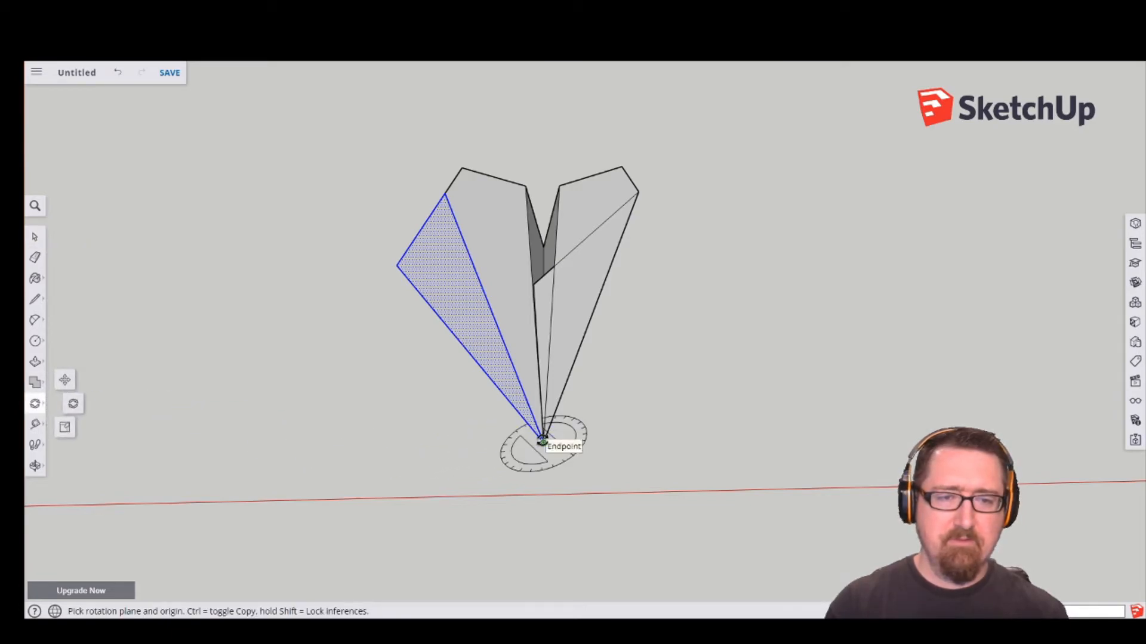
left_click(542, 442)
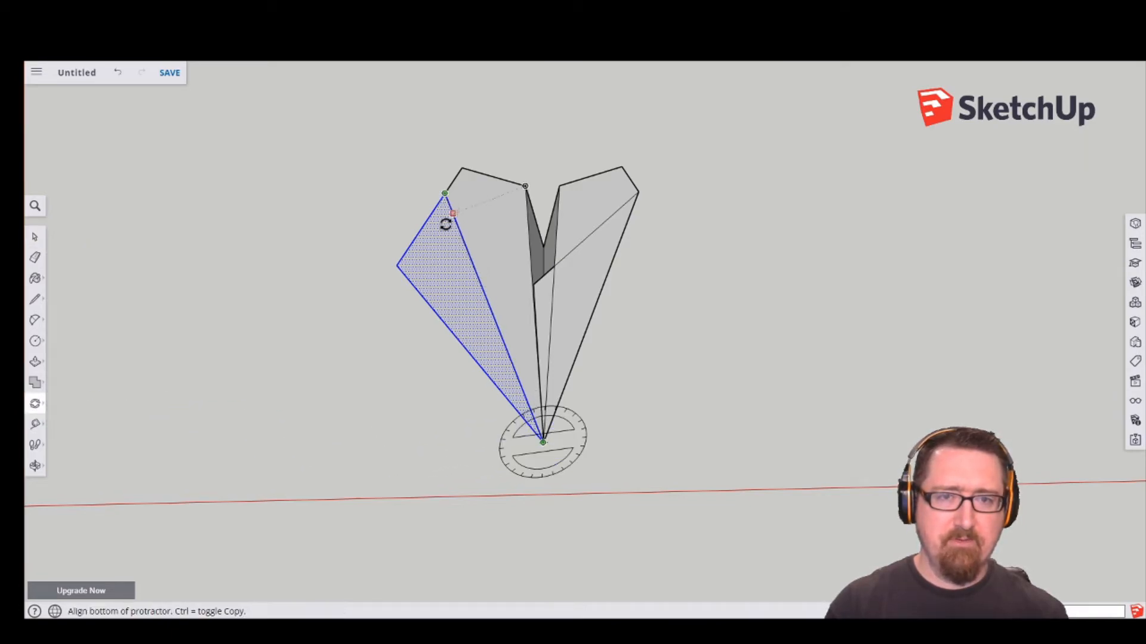
left_click(380, 340)
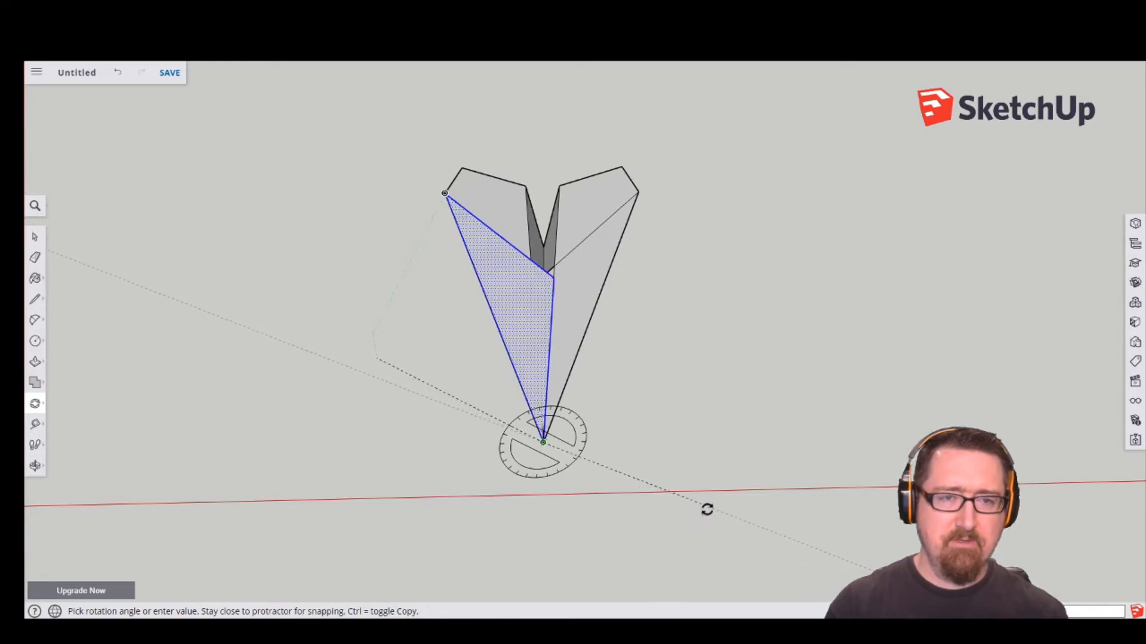
key("Escape")
left_click(35, 237)
left_click(645, 468)
Select the whole Ionic column standing beyond the paper airplane along the red axis.
middle_click_drag(645, 468, 541, 469)
scroll(529, 398, "down", 6)
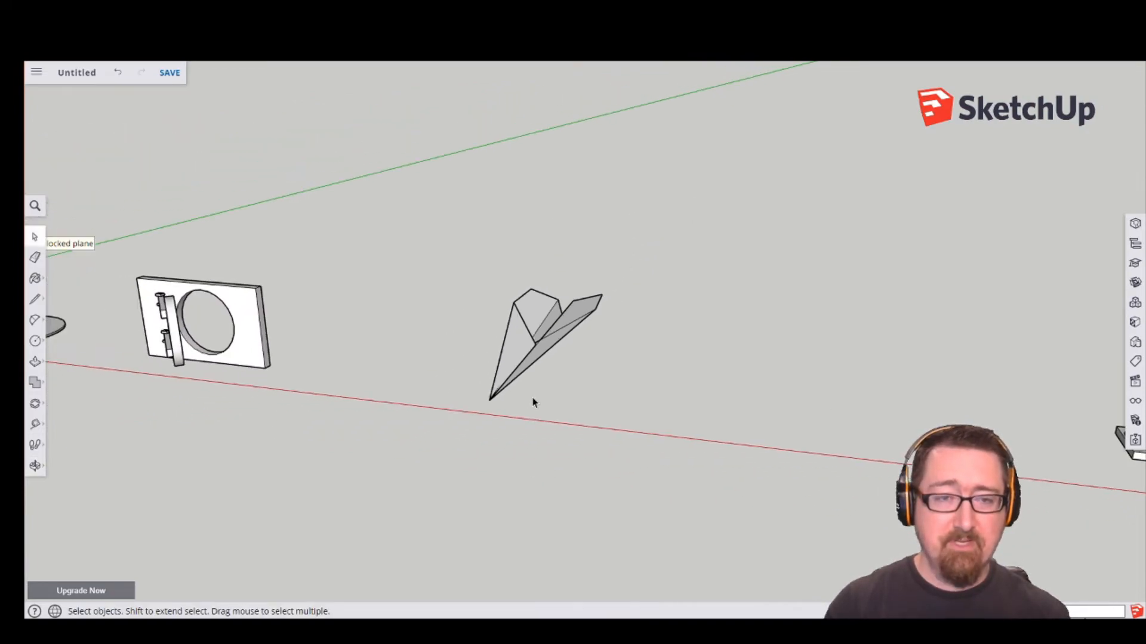
middle_click_drag(671, 399, 466, 435)
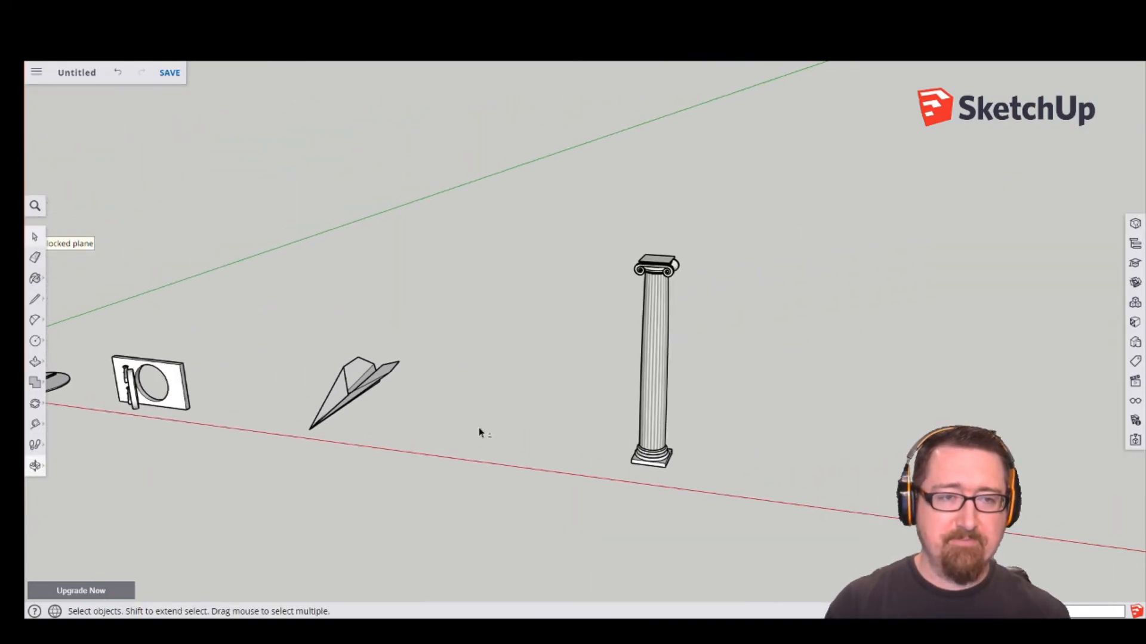
middle_click_drag(714, 442, 631, 453)
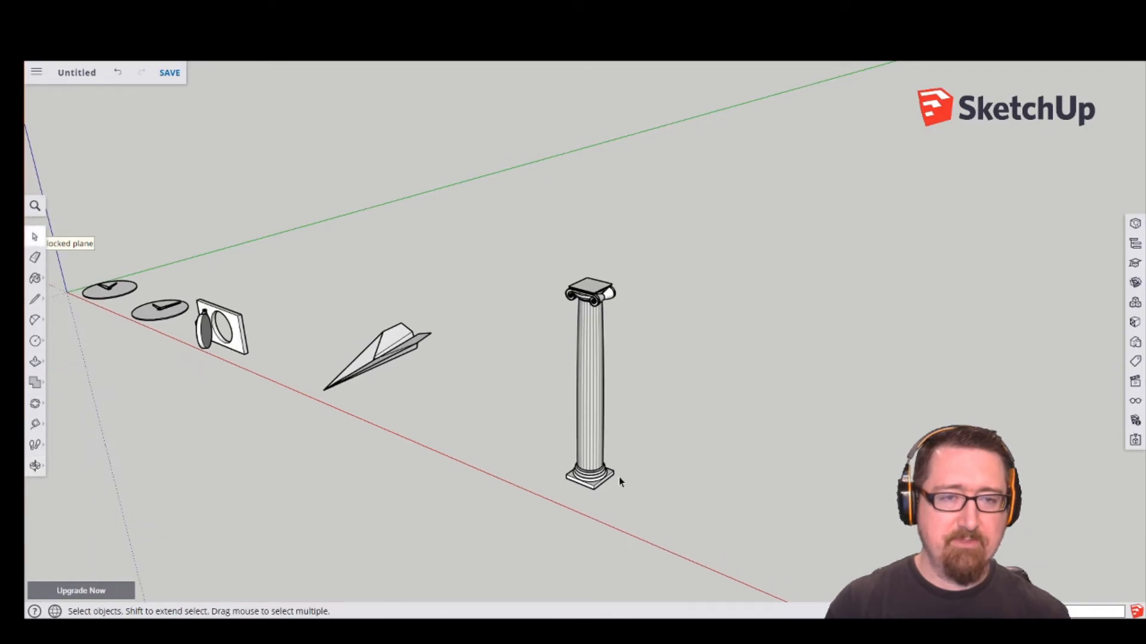
scroll(619, 477, "up", 3)
scroll(619, 479, "down", 2)
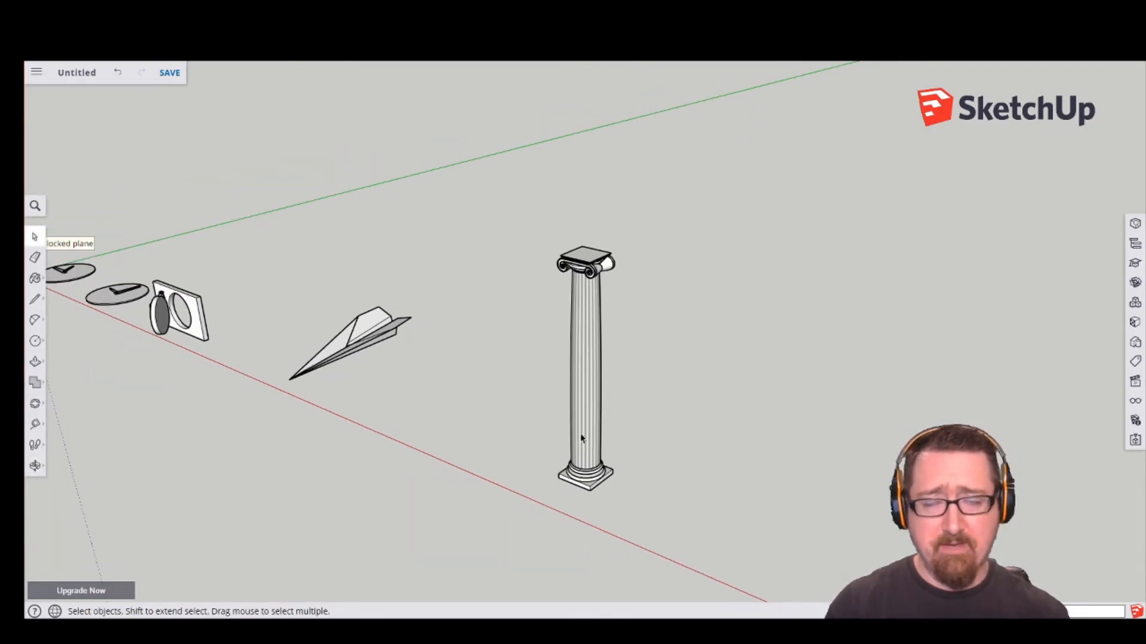
middle_click_drag(637, 442, 531, 399)
middle_click_drag(547, 472, 517, 379)
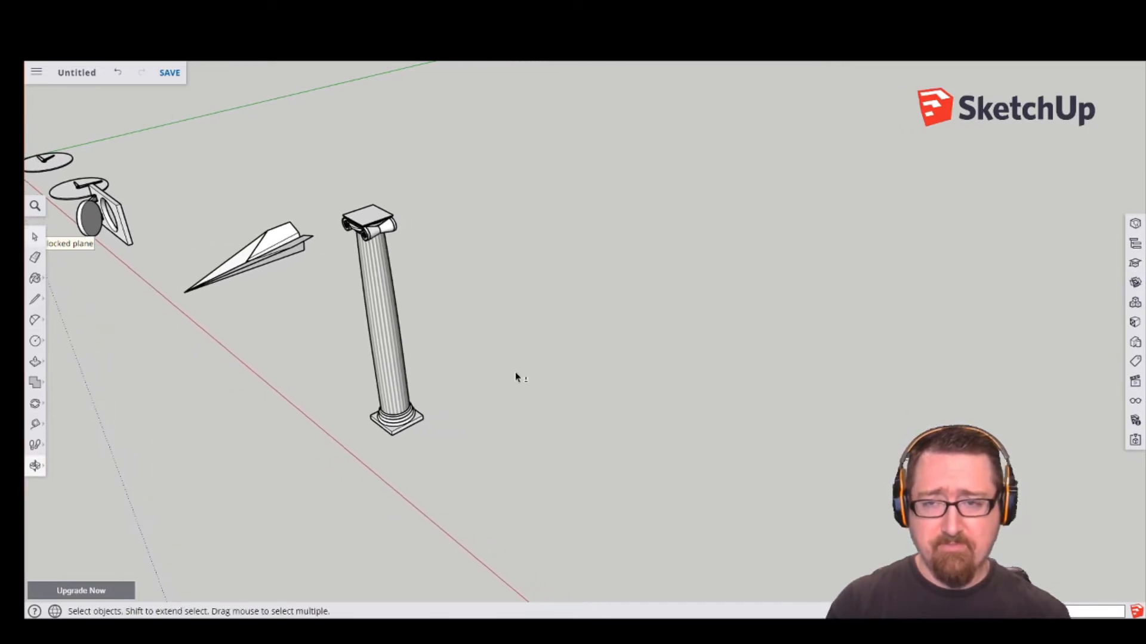
middle_click_drag(418, 368, 389, 326)
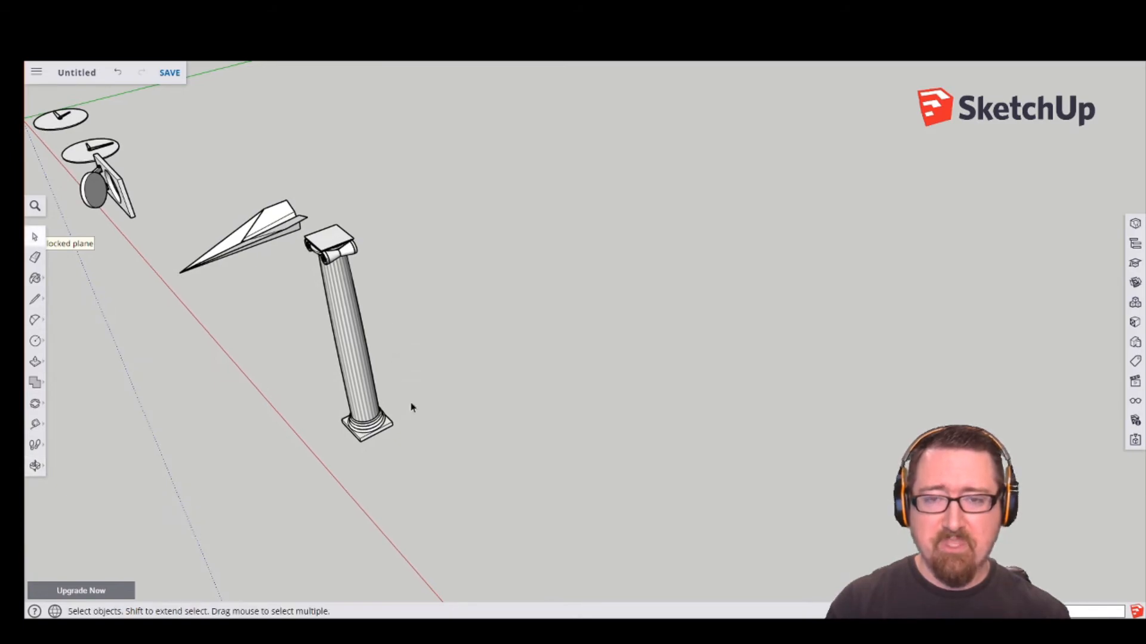
left_click(345, 328)
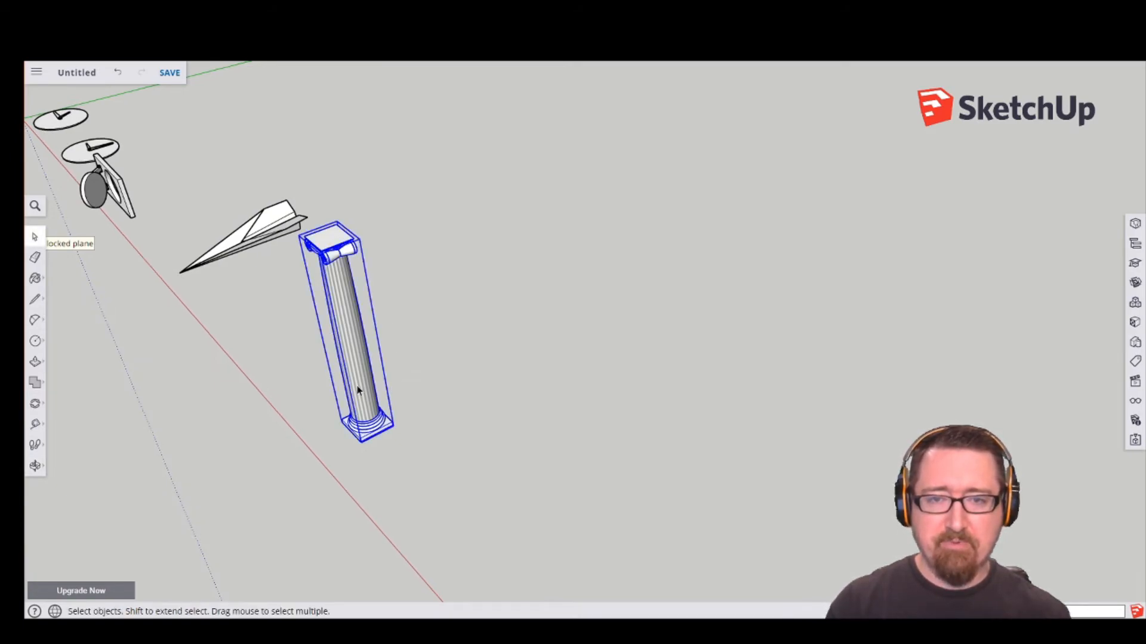
Rotate a copy of the column in the ground plane about a centre point away from it, placing the copy beside the original.
left_click(35, 405)
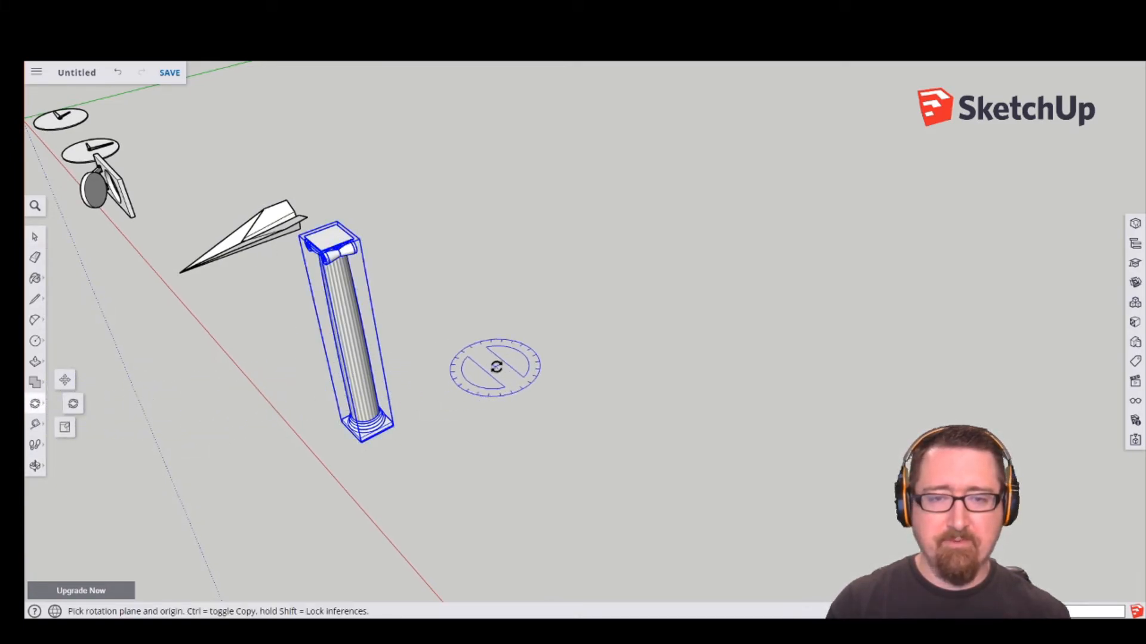
left_click(540, 333)
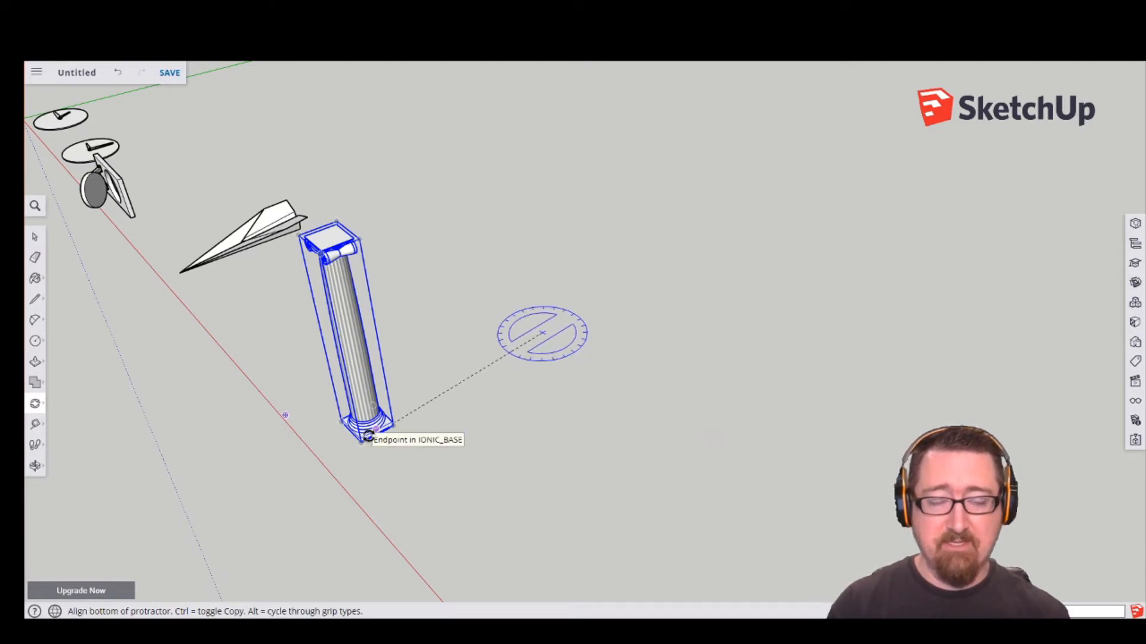
left_click(368, 434)
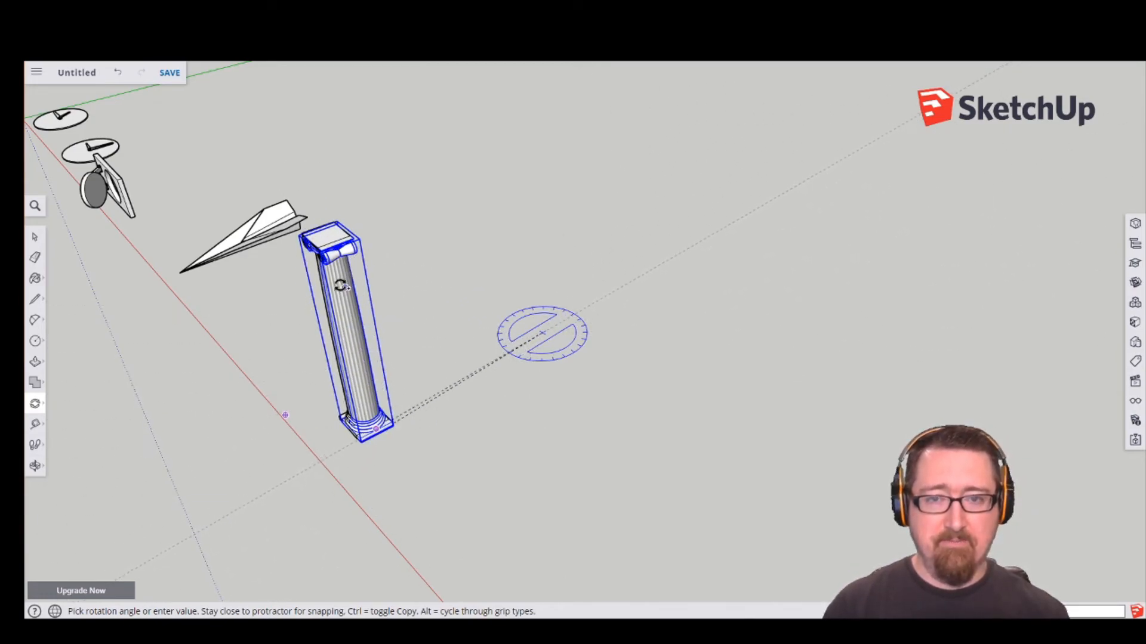
key("ctrl")
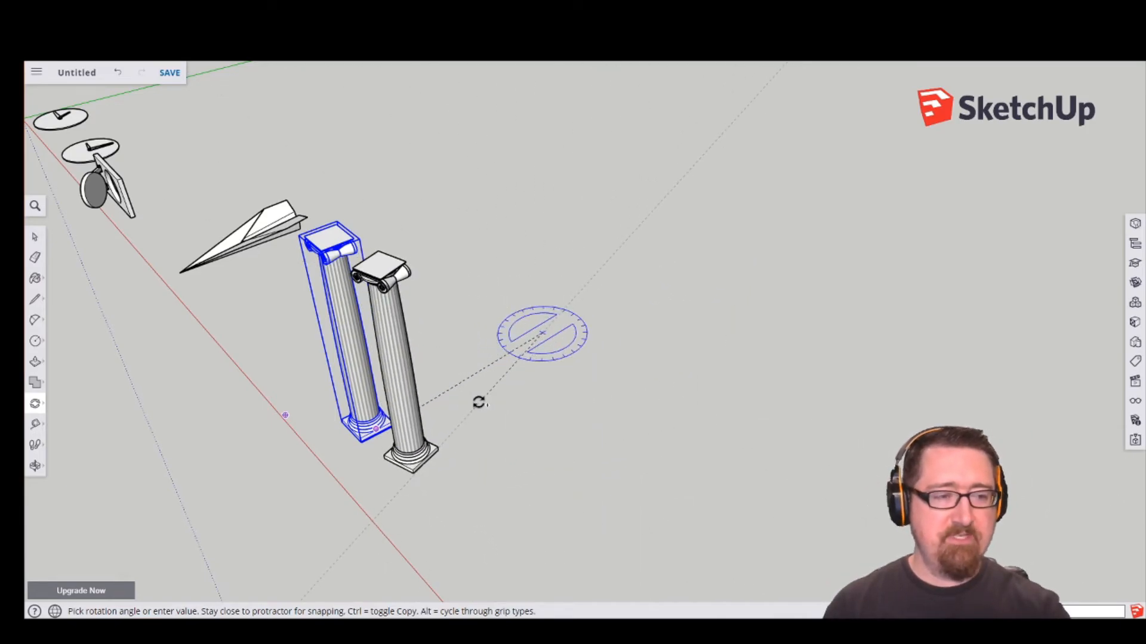
left_click(478, 402)
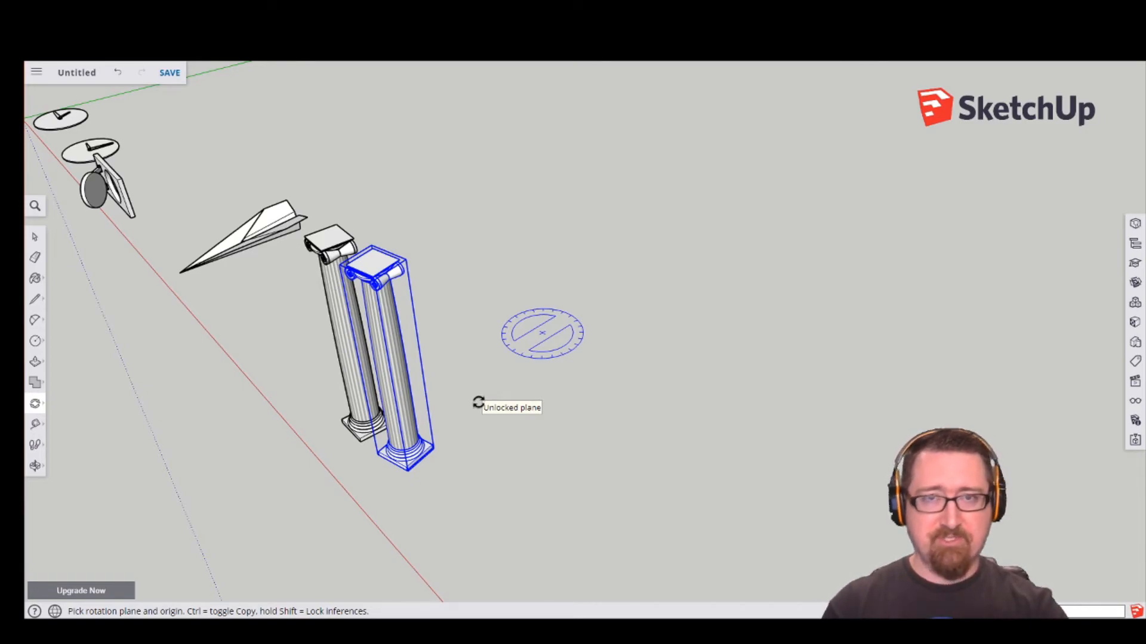
Repeat the rotated copy as a radial array, trying several copy counts and ending with six columns in total.
key("Return")
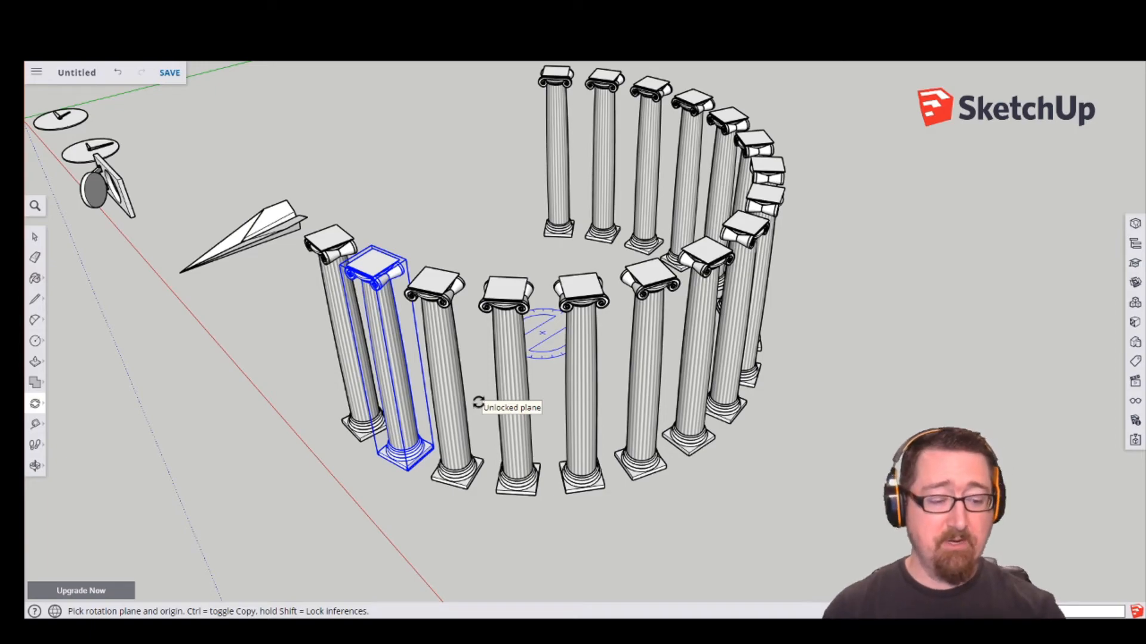
key("Return")
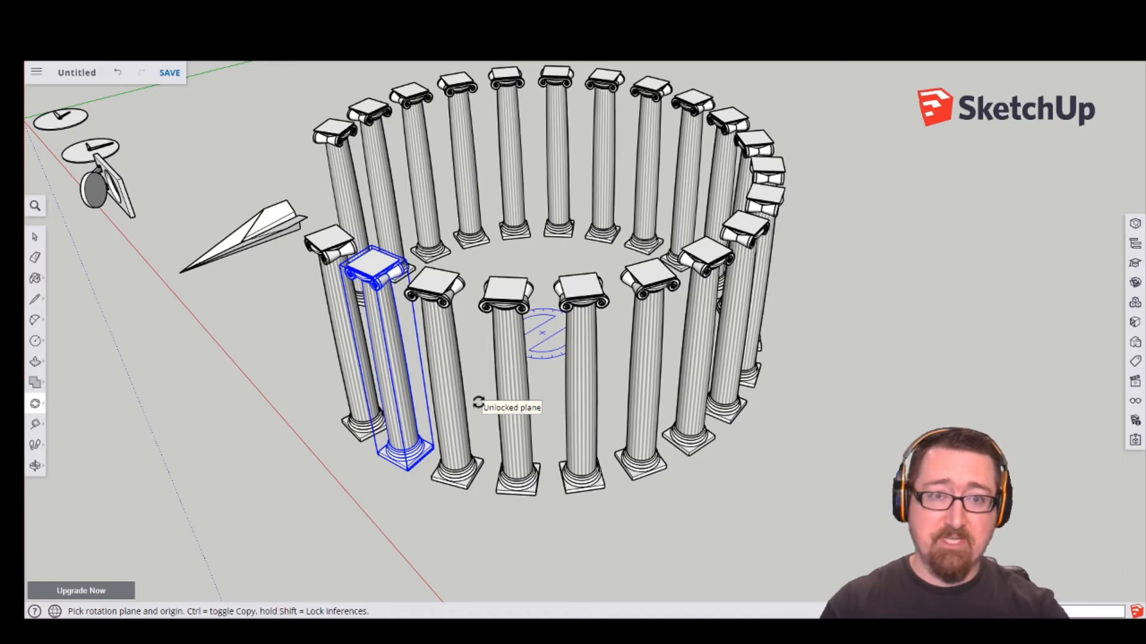
key("Return")
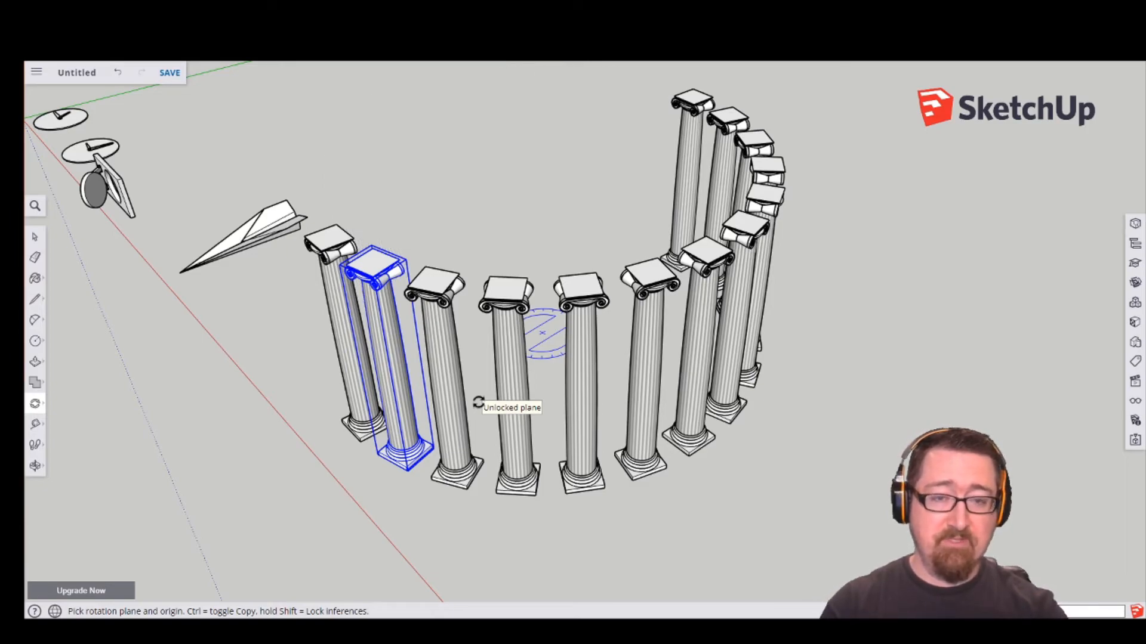
key("Return")
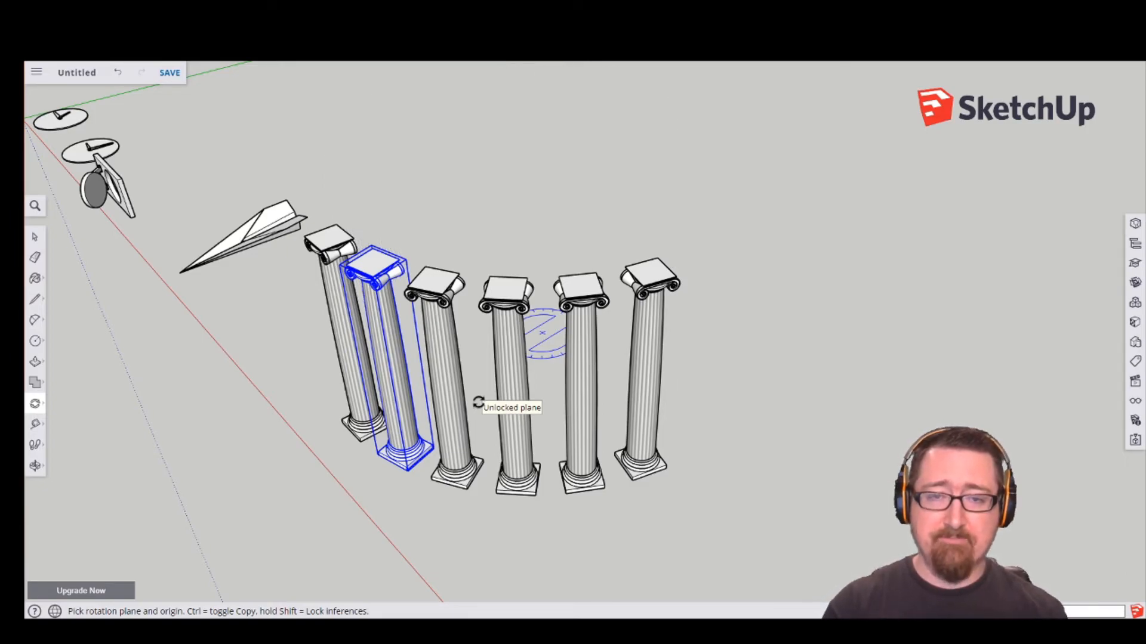
Delete the five copied columns, keeping only the original column nearest the paper airplane.
left_click(35, 238)
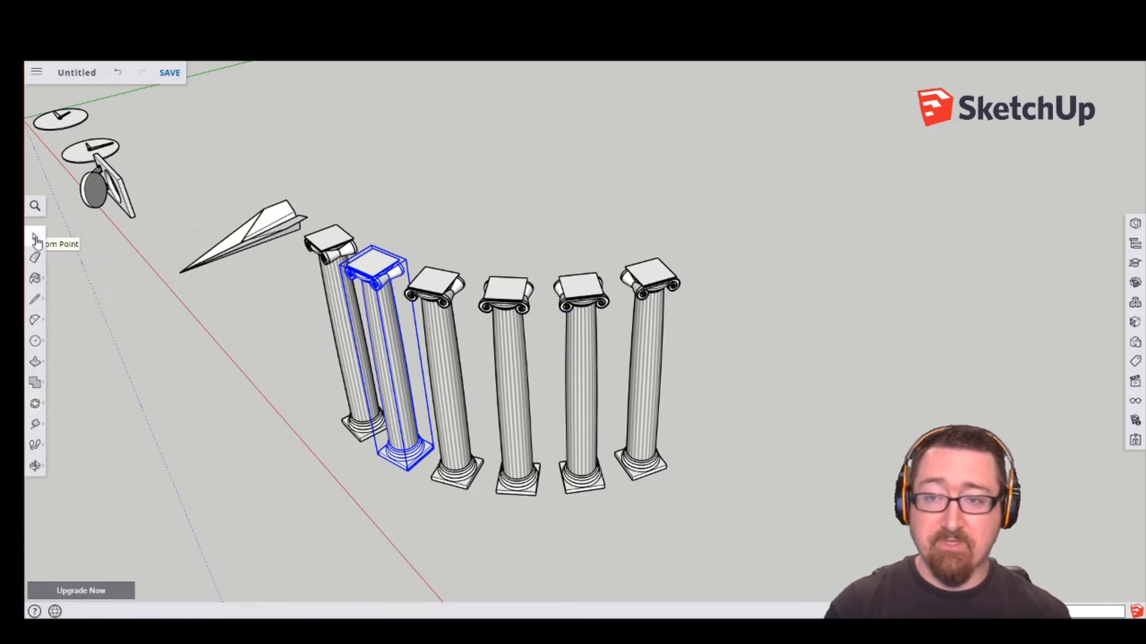
left_click(505, 221)
middle_click_drag(768, 307, 551, 364)
middle_click_drag(632, 389, 655, 417)
left_click_drag(268, 130, 576, 452)
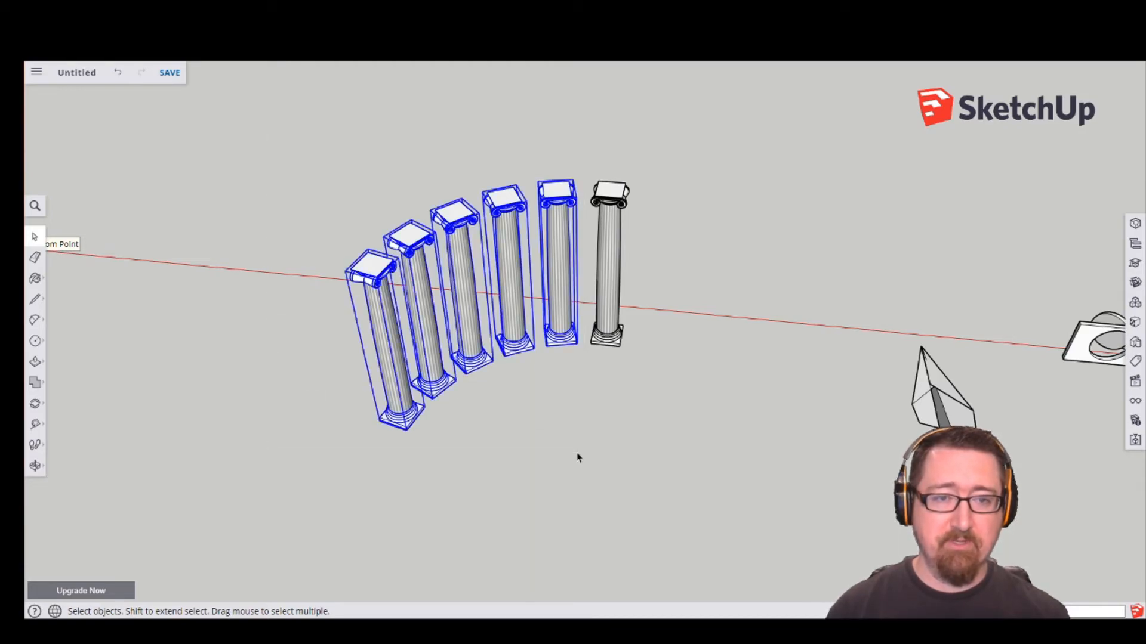
key("Delete")
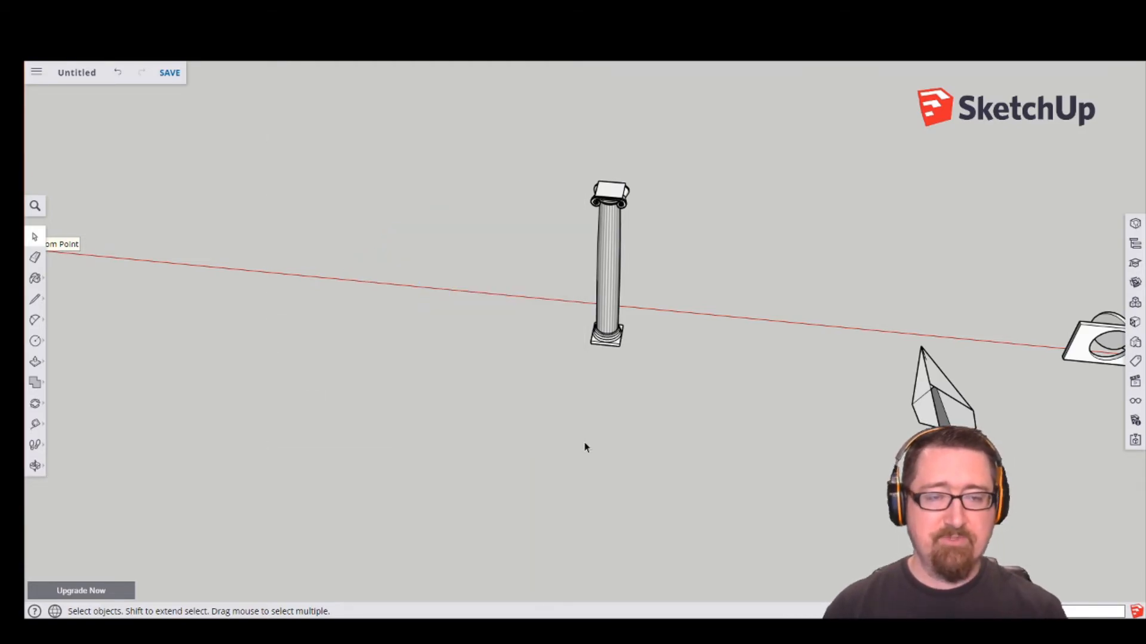
Try to rotate the remaining column itself in the ground plane about a point in front of it, and undo the rotation.
left_click(608, 280)
left_click(35, 403)
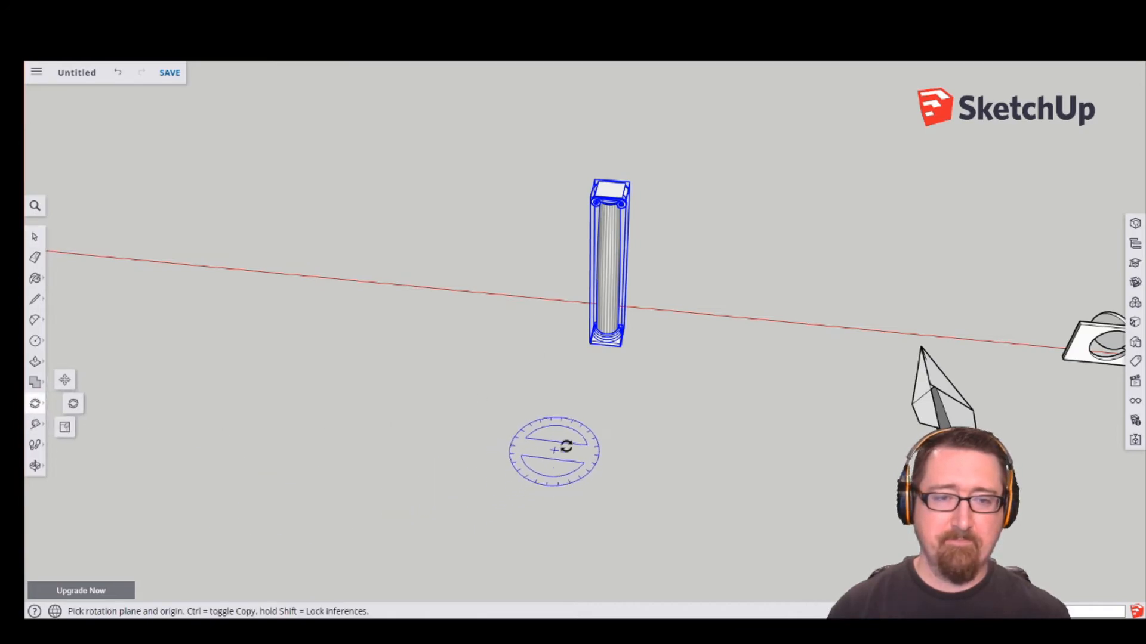
left_click(588, 445)
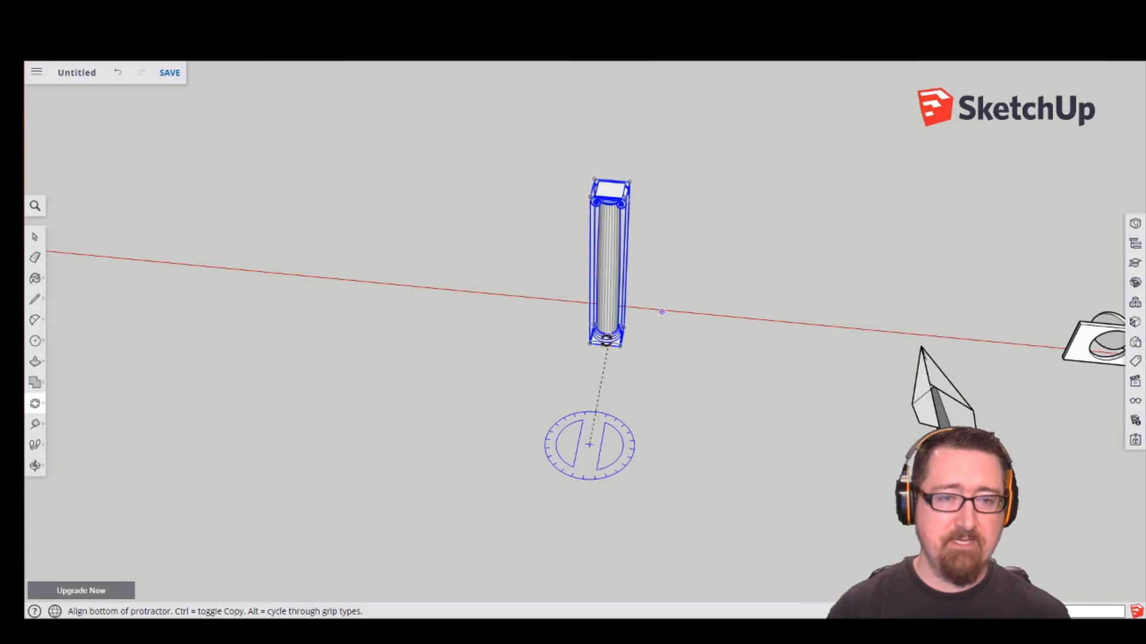
left_click(603, 341)
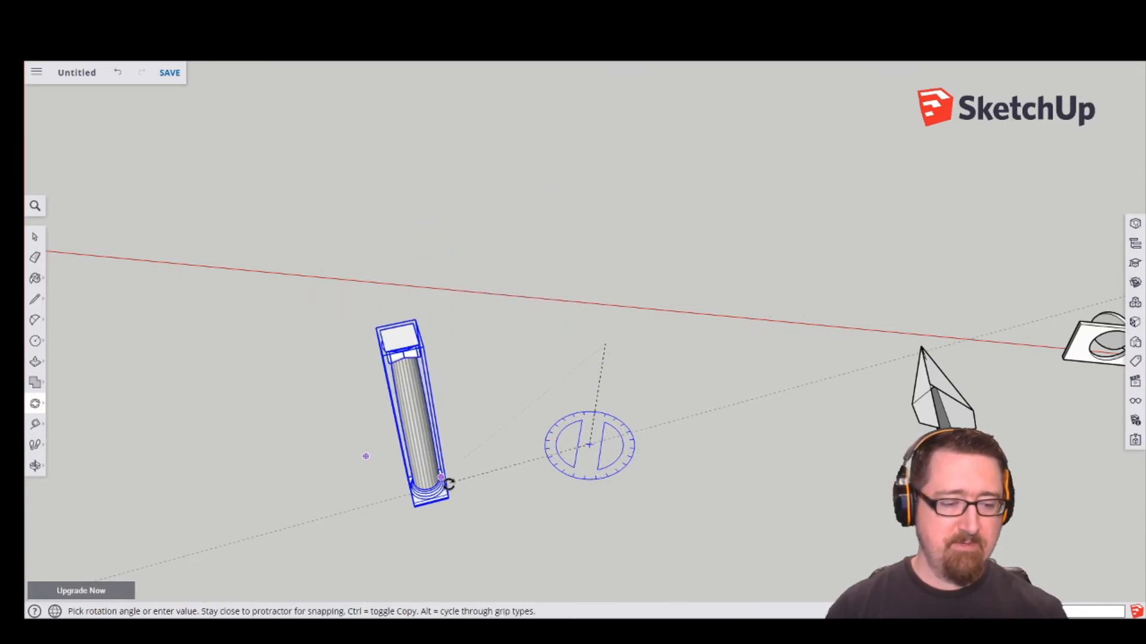
key("Escape")
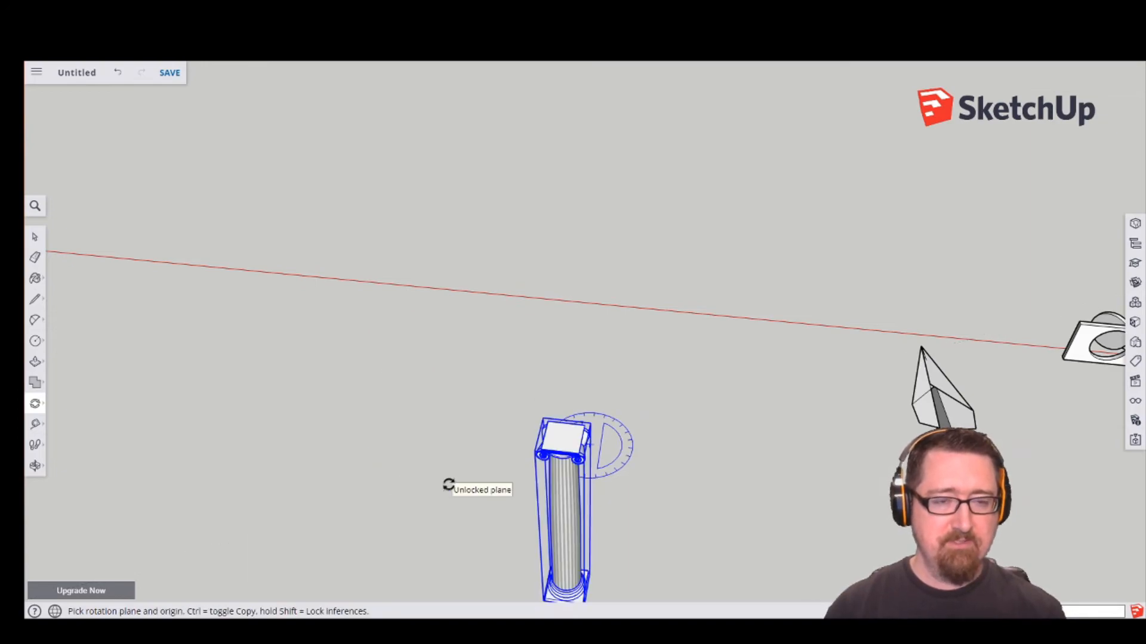
key("ctrl+z")
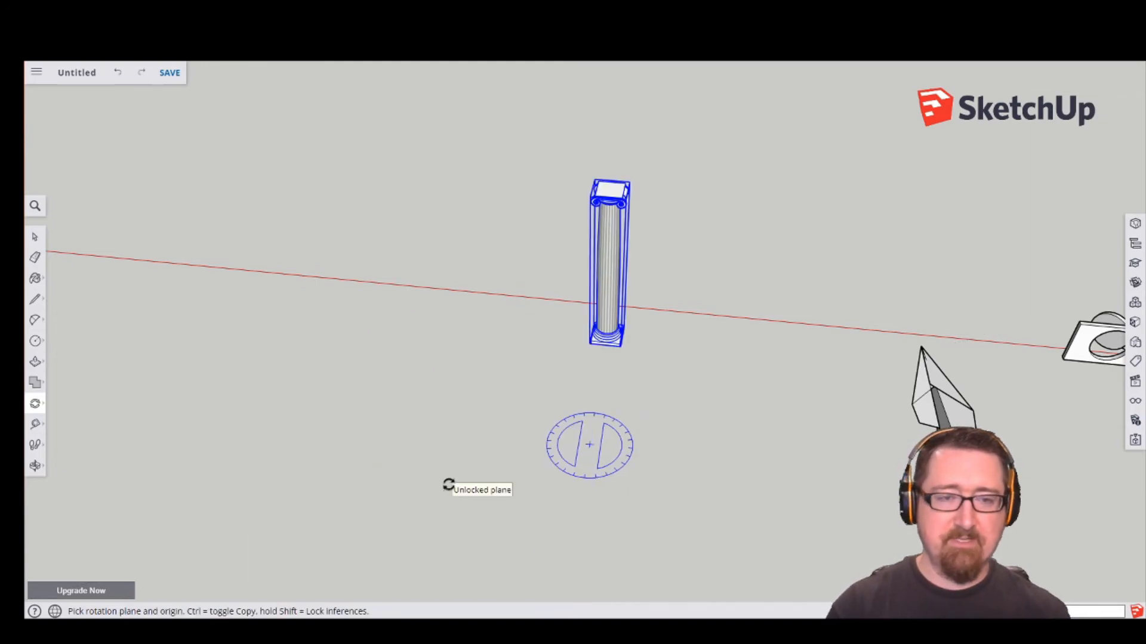
Rotate a copy of the column about the point in front of it to the opposite side of the circle.
left_click_drag(590, 440, 605, 344)
left_click(605, 344)
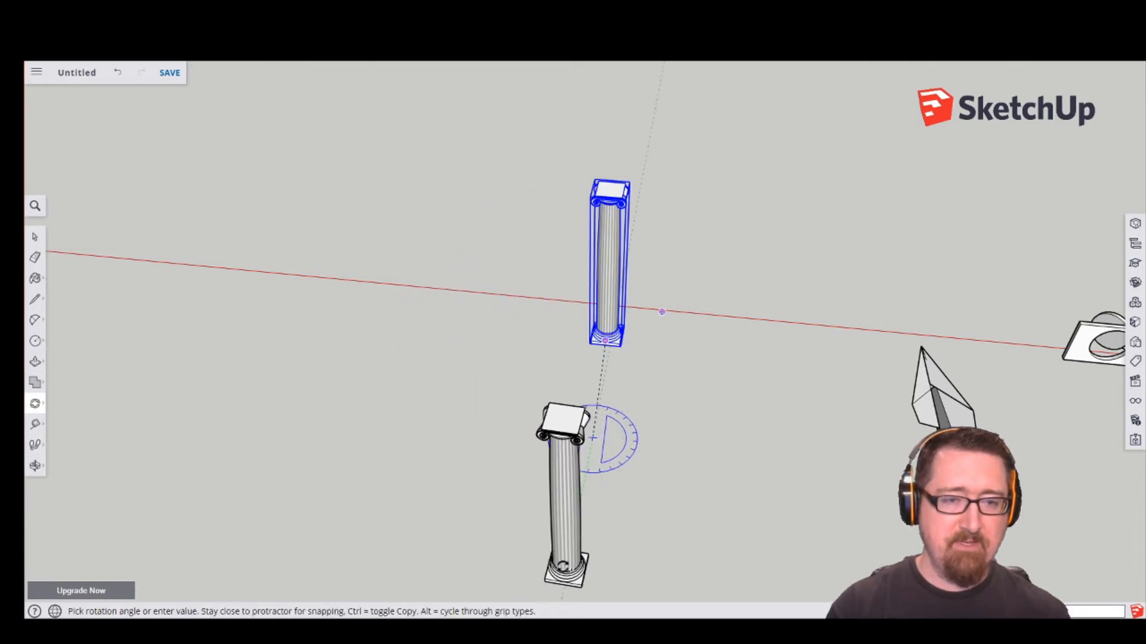
left_click(563, 560)
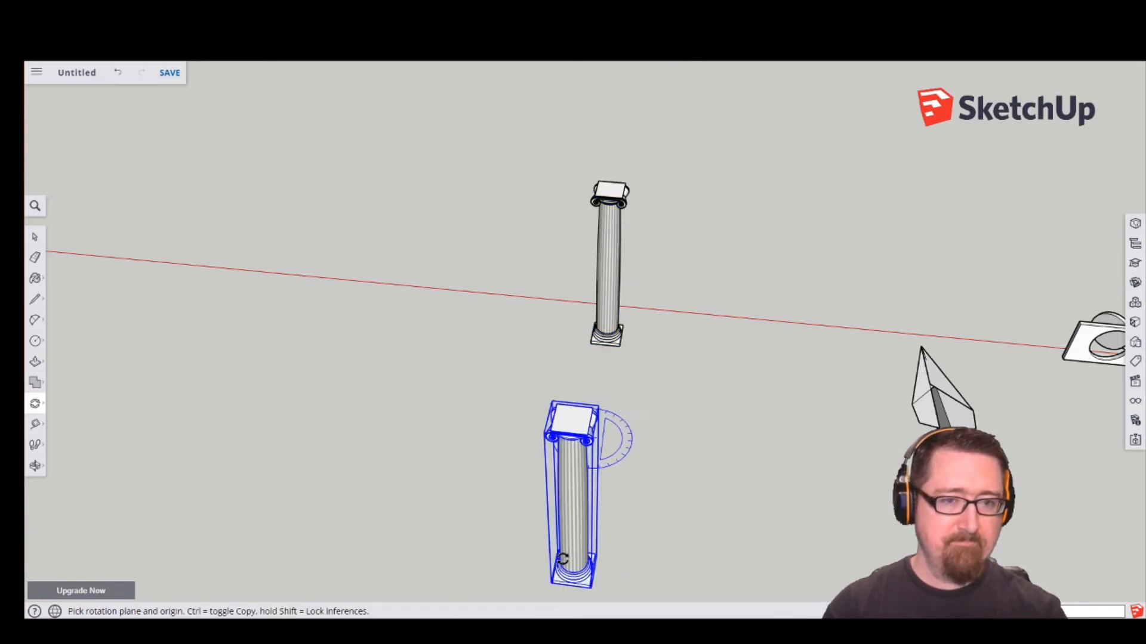
Try dividing the arc between the column and its copy into 8, 2, 15 and 13 equal spaces.
middle_click_drag(740, 495, 498, 428)
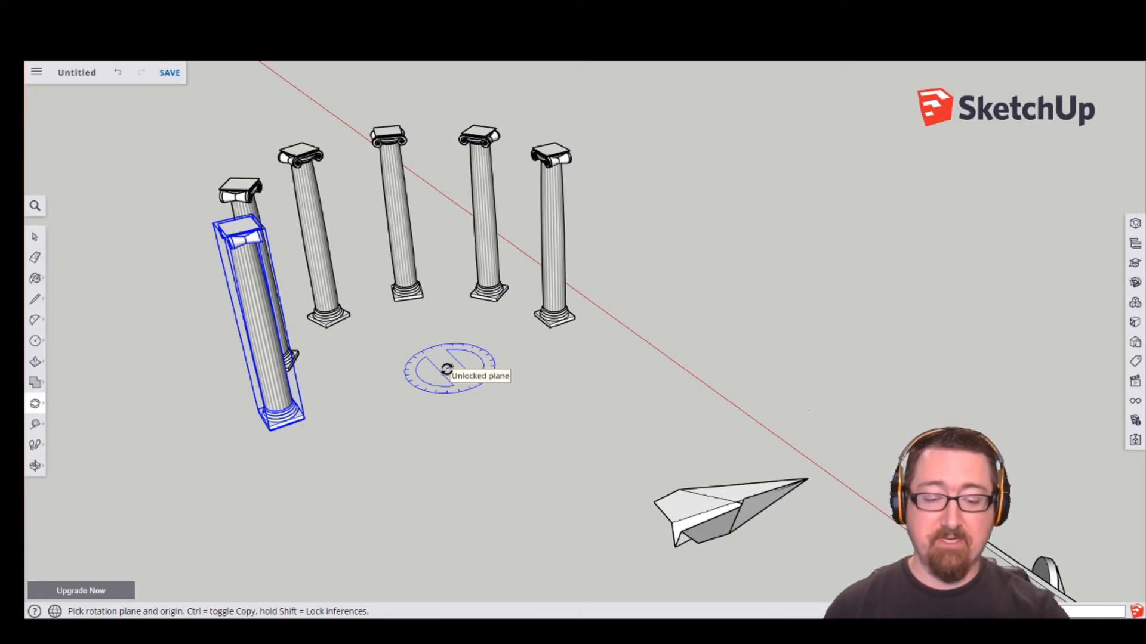
type("/8")
key("Return")
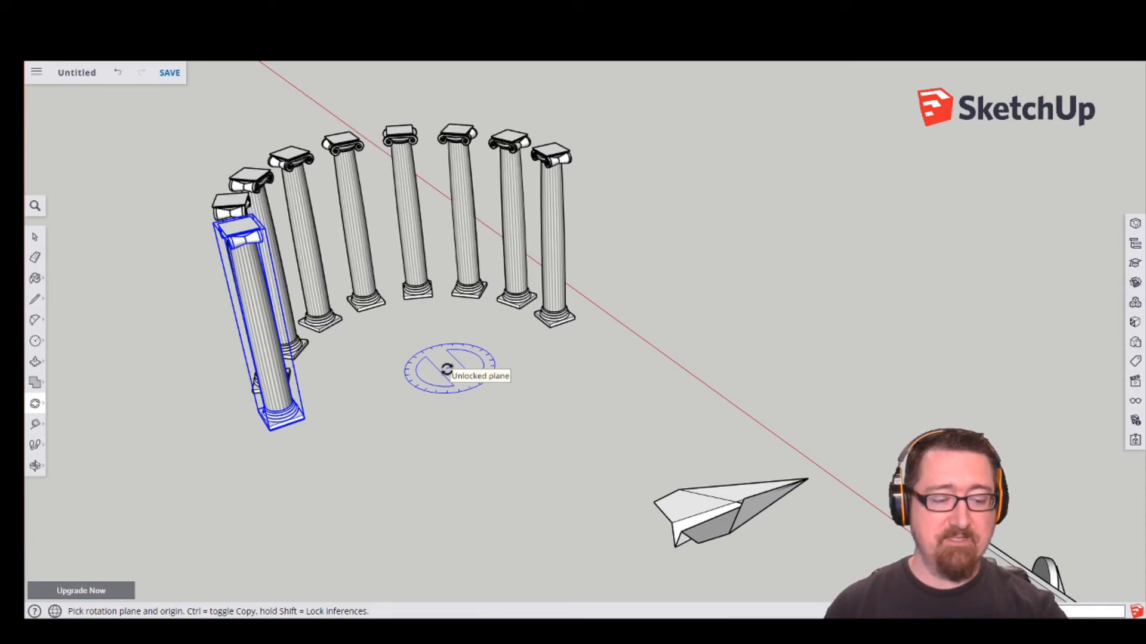
type("/2")
key("Return")
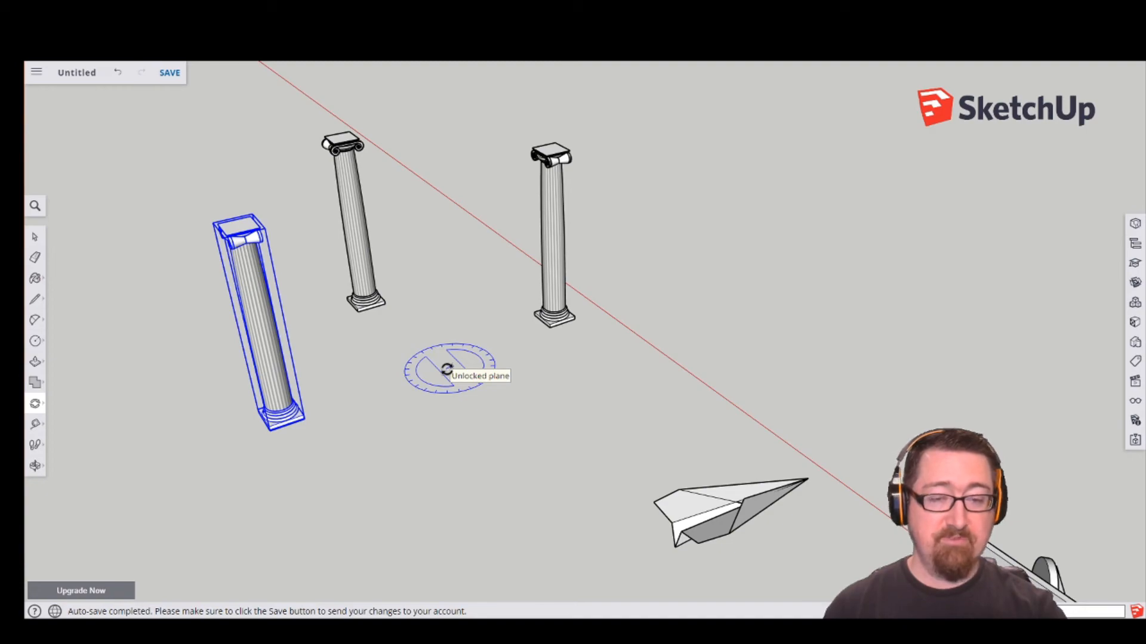
type("/15")
key("Return")
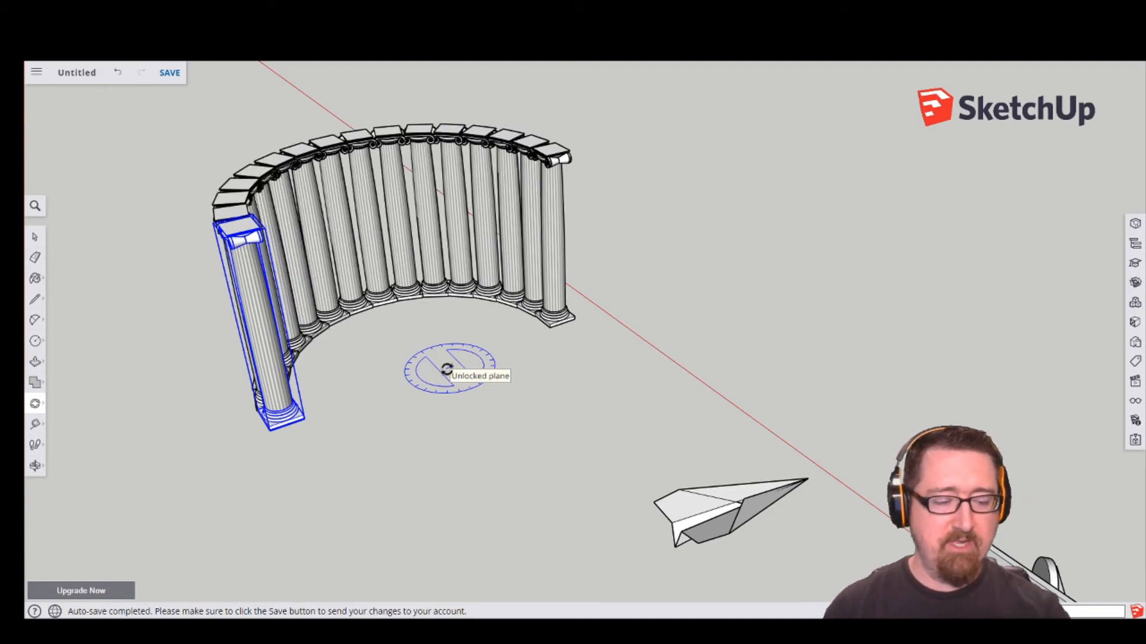
type("/13")
key("Return")
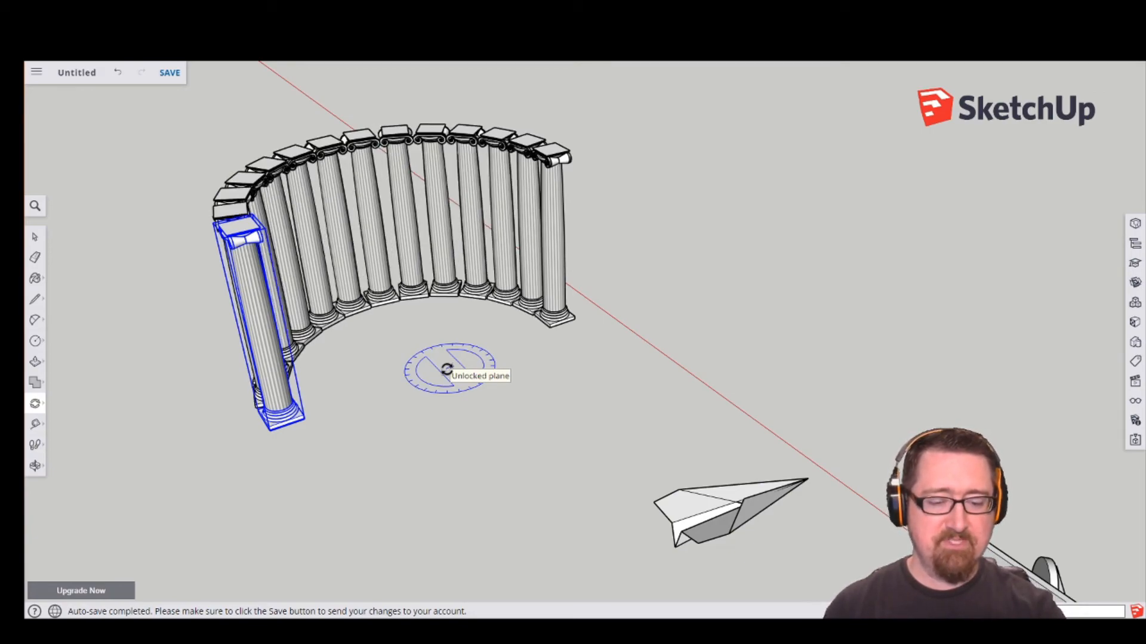
Divide the arc between the two columns into 10 equal spaces, and clear the selection.
type("/10")
key("Return")
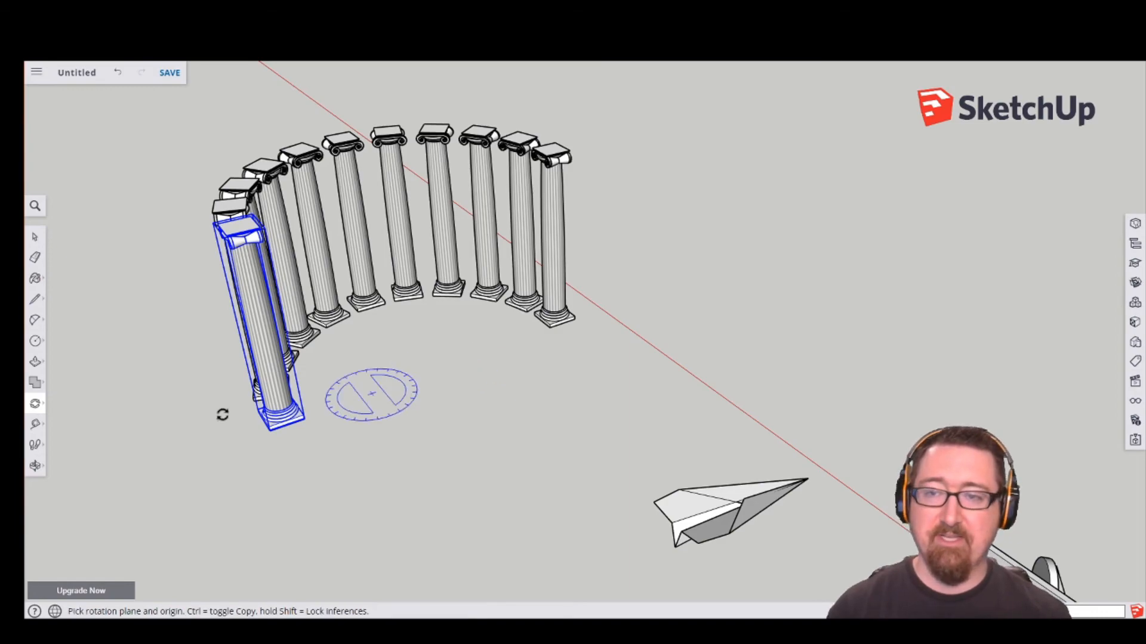
left_click(35, 238)
left_click(418, 408)
middle_click_drag(543, 355, 352, 392)
middle_click_drag(445, 310, 289, 418)
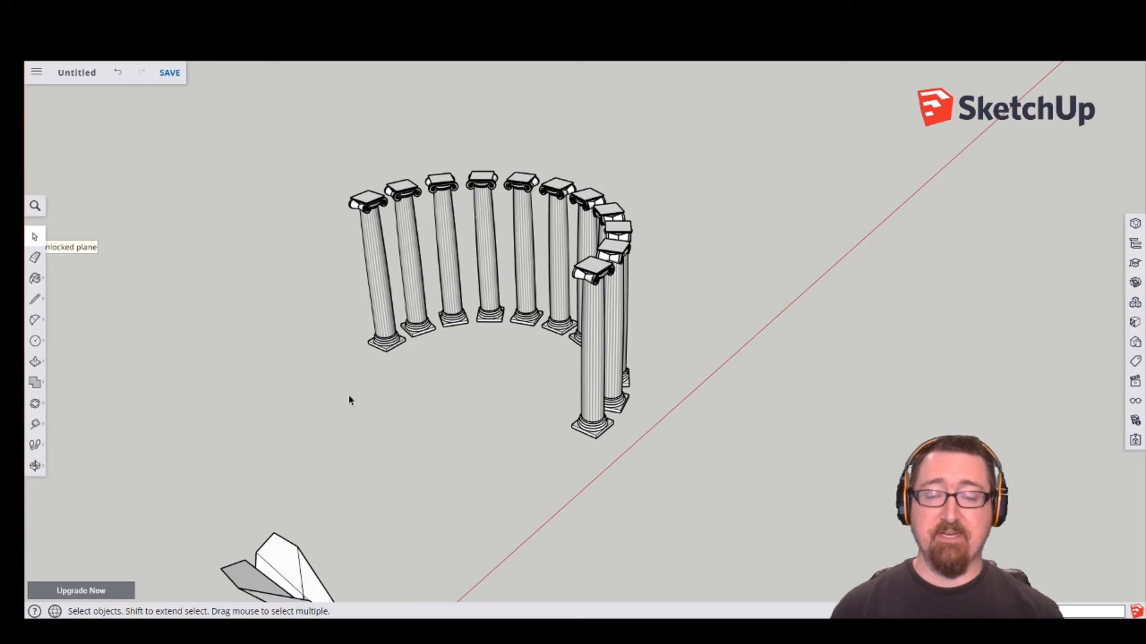
middle_click_drag(683, 442, 274, 456)
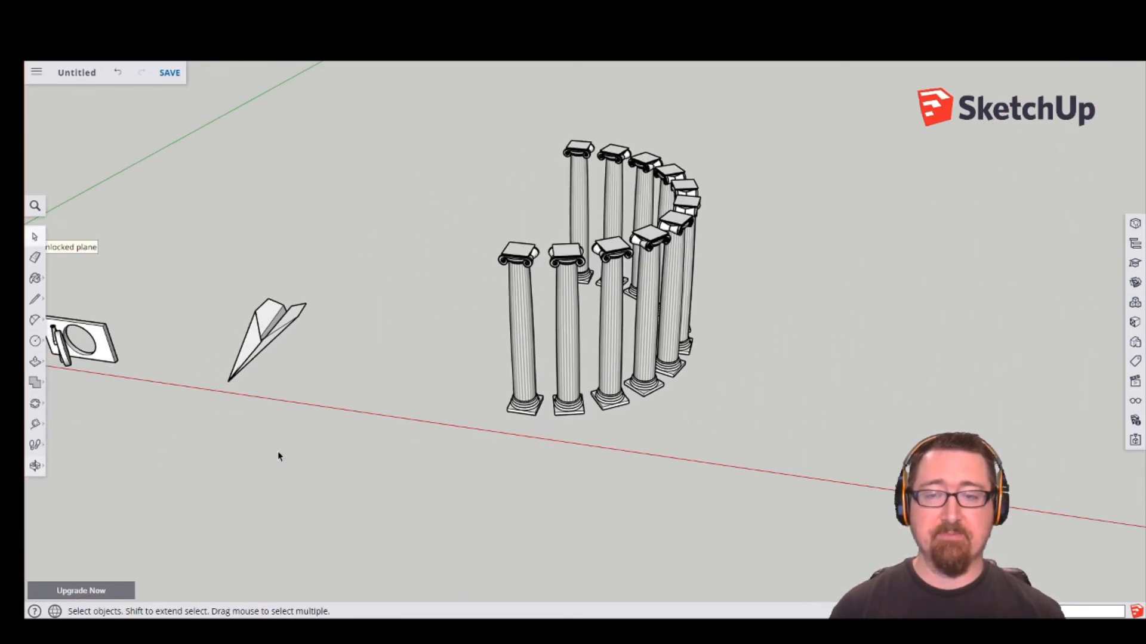
middle_click_drag(320, 411, 623, 453)
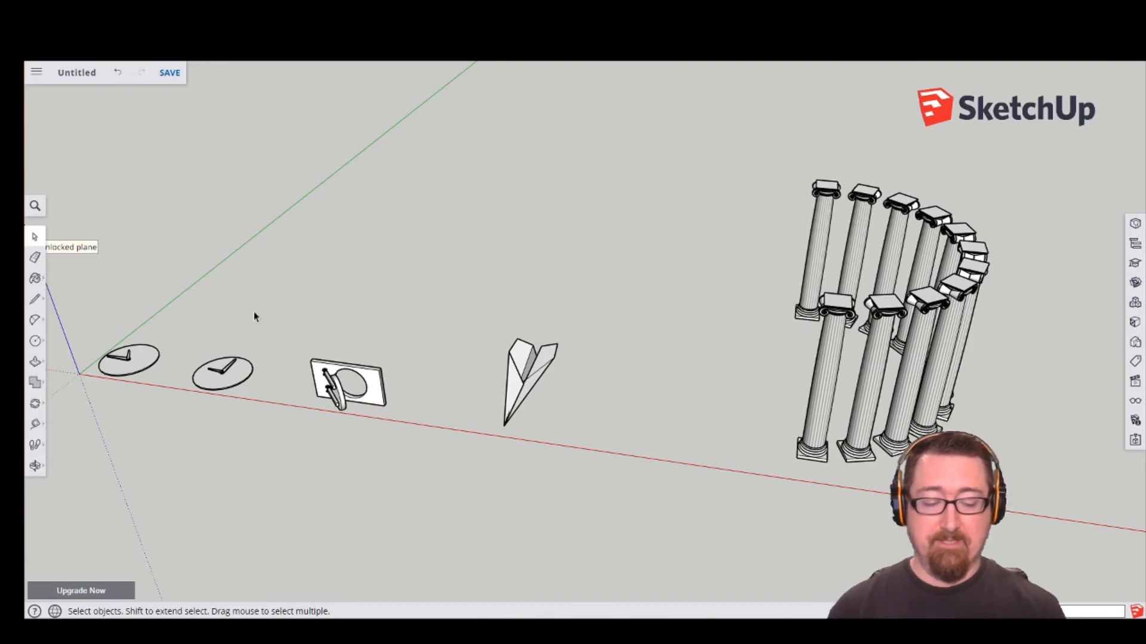